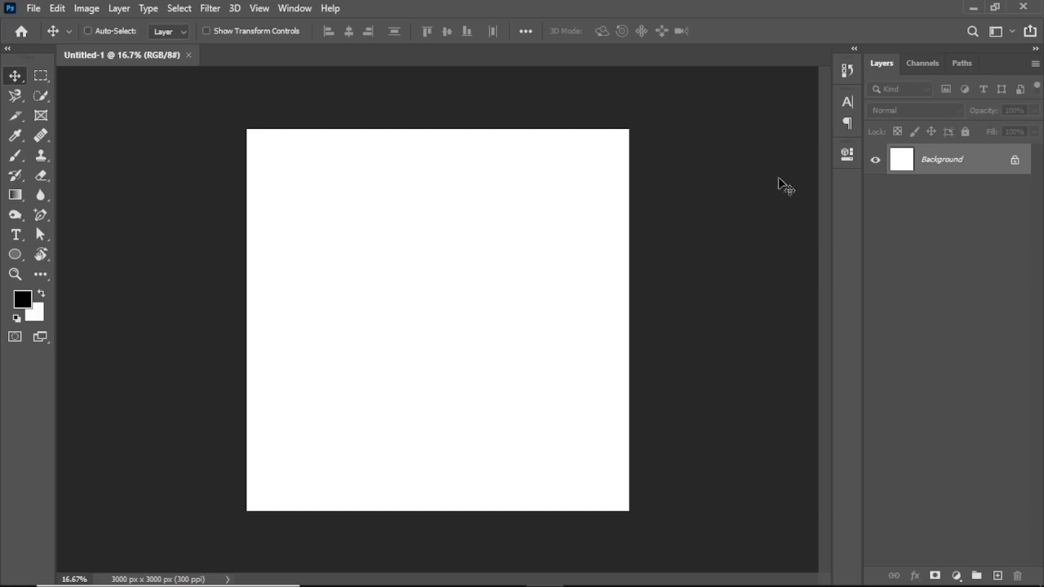
- Unlock the Background layer to turn it into a regular layer
left_click(1016, 159)
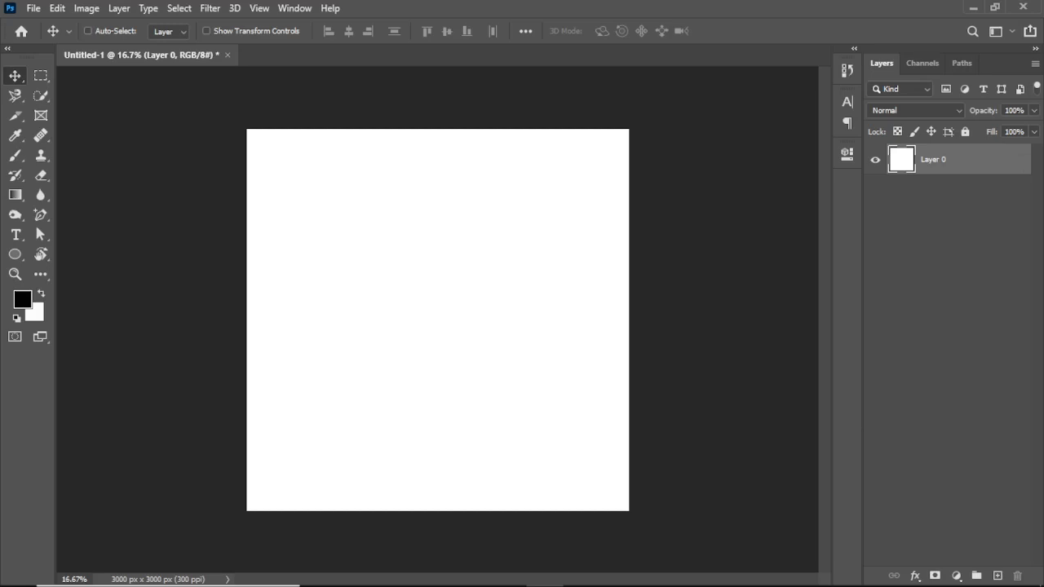
left_click(426, 578)
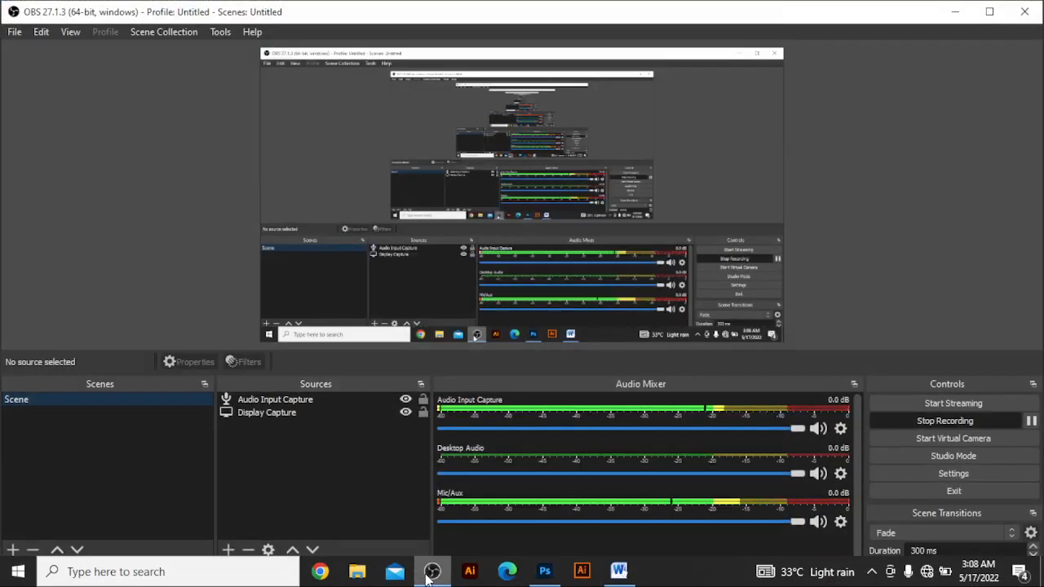
left_click(426, 578)
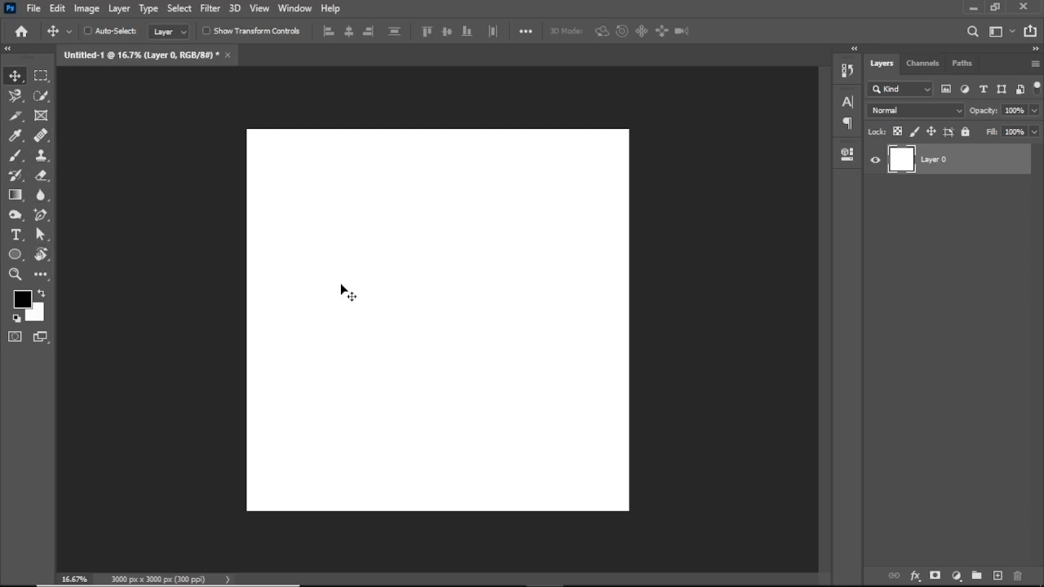
- Add a Solid Color fill layer above the white layer in dark navy #050121
left_click(958, 576)
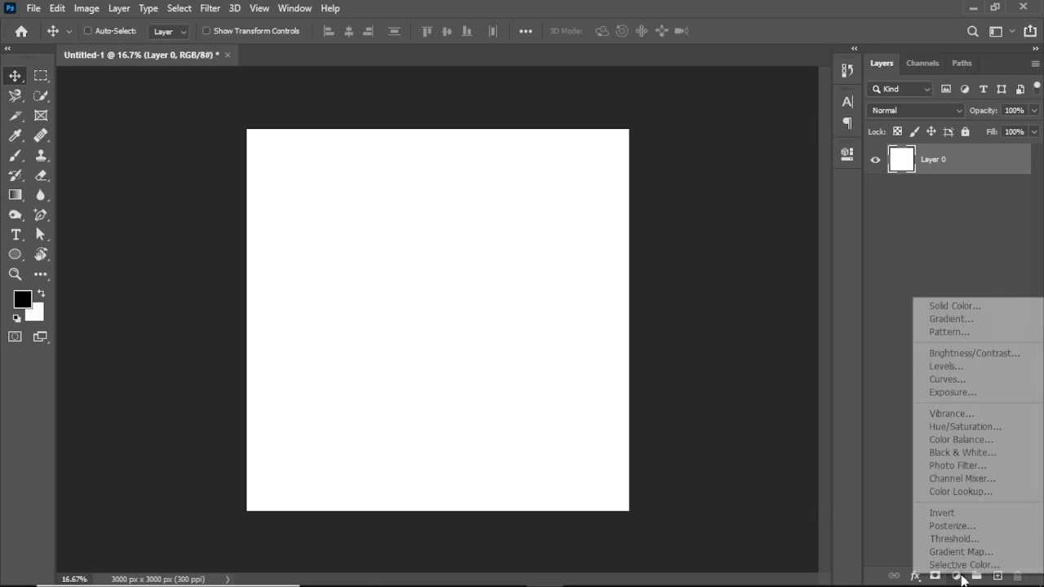
left_click(974, 307)
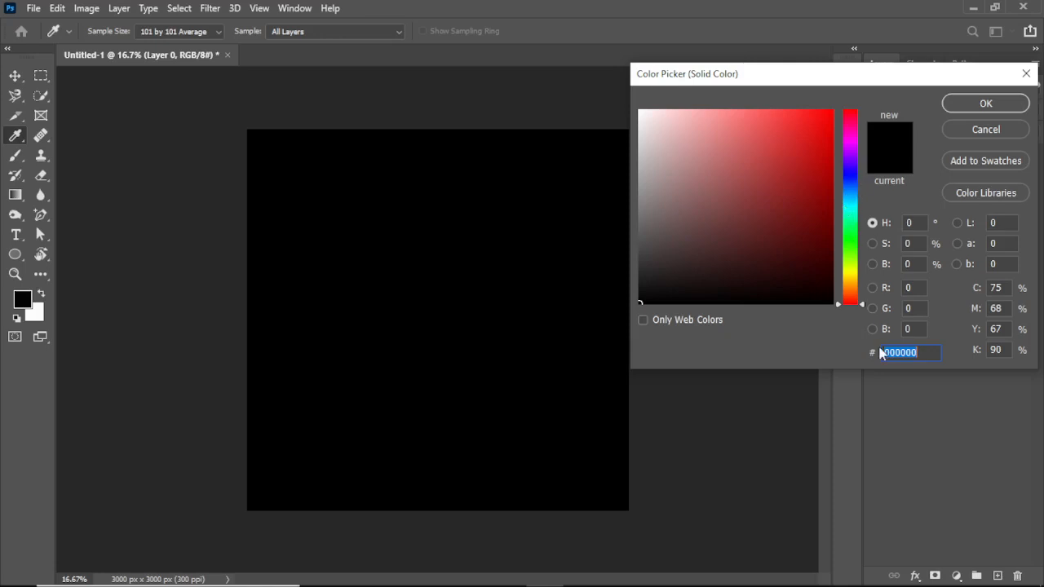
left_click(850, 171)
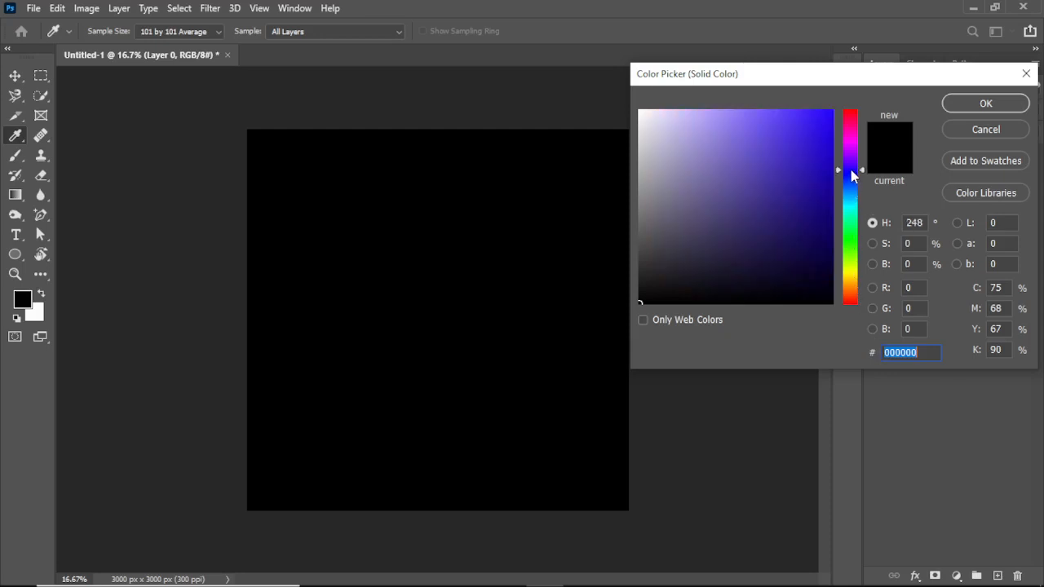
left_click(828, 279)
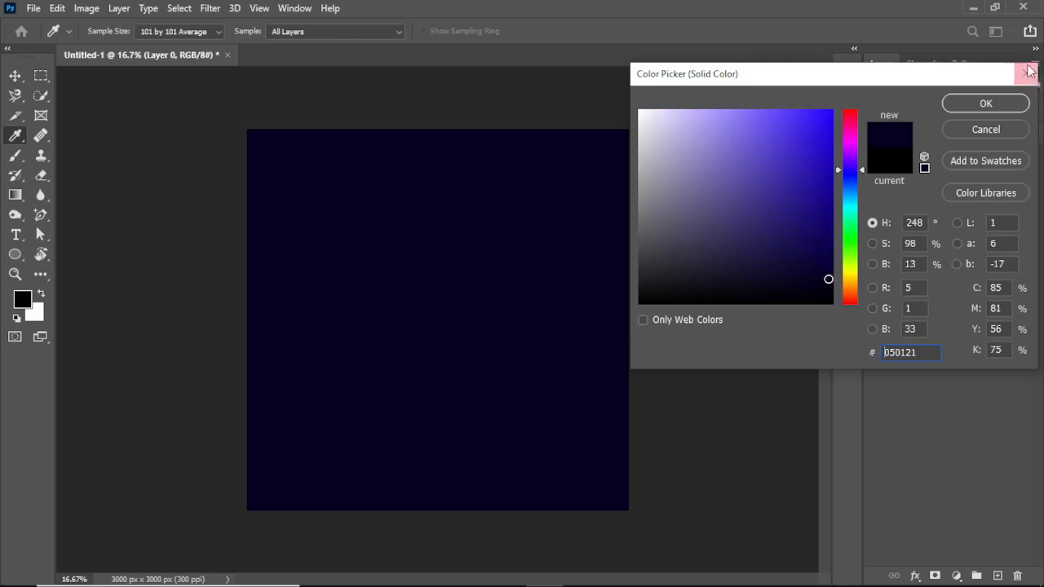
left_click(986, 104)
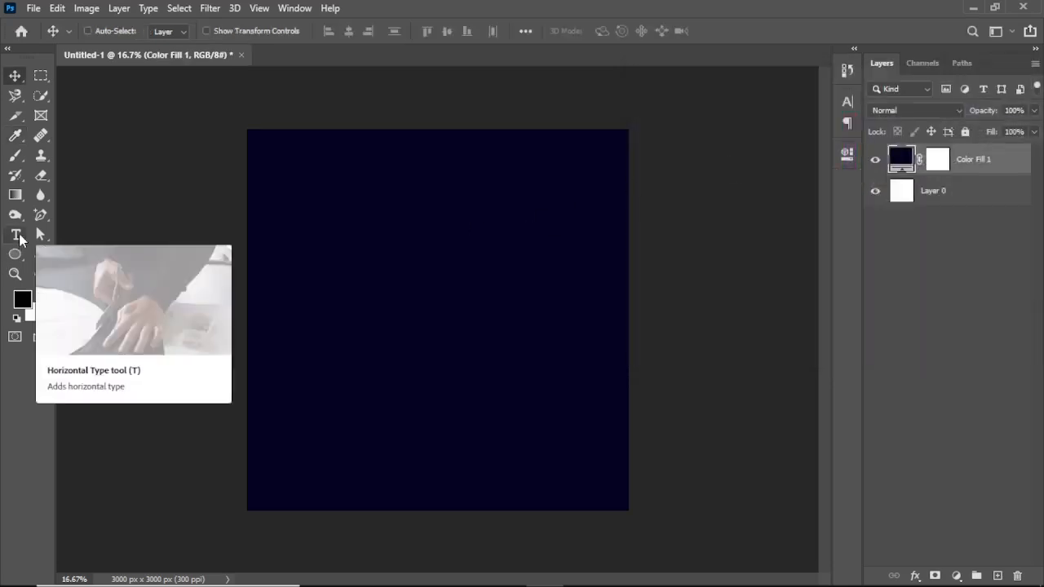
- Create a horizontal text layer reading "PHOTOSHOP" in the upper part of the canvas
left_click(18, 236)
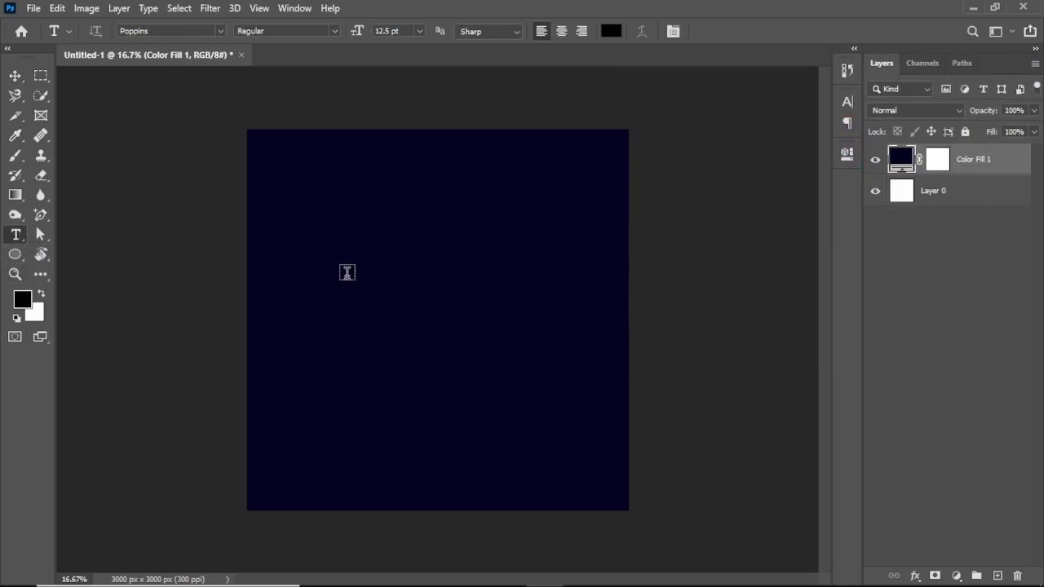
left_click(347, 272)
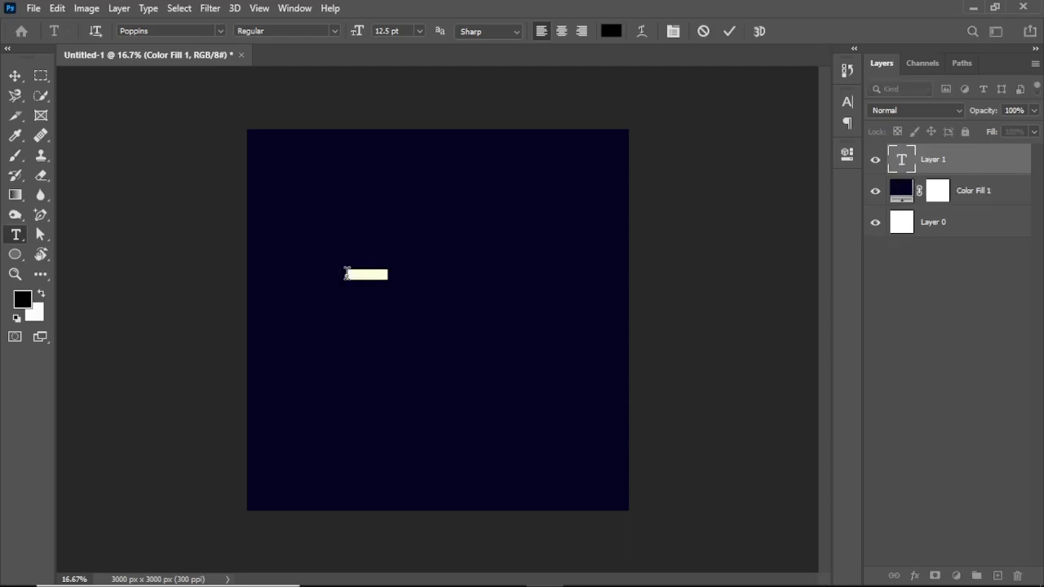
type("GOLDE")
left_click(727, 31)
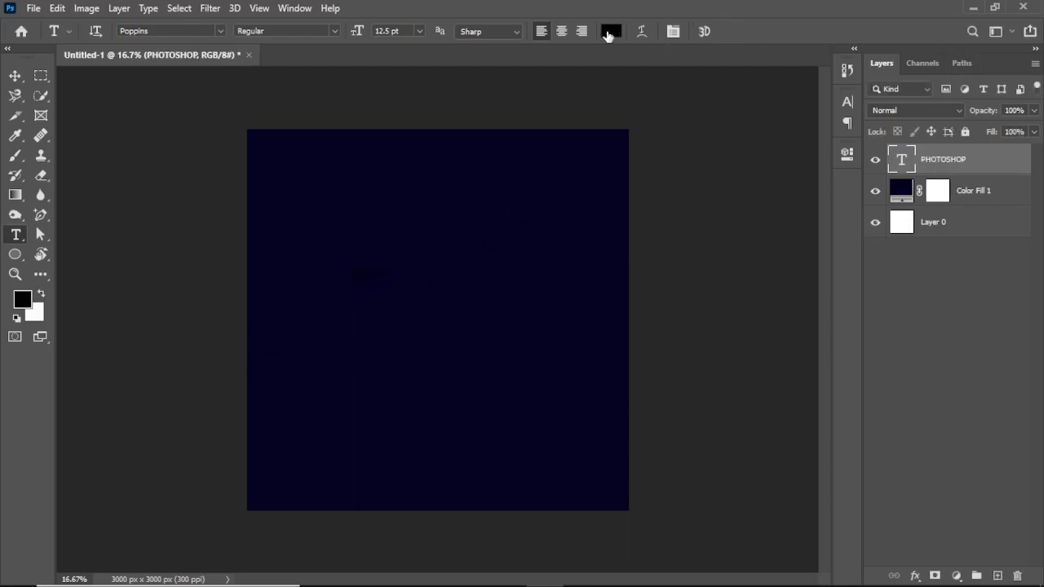
- Set the PHOTOSHOP text color to near-white #fcfafa
left_click(611, 31)
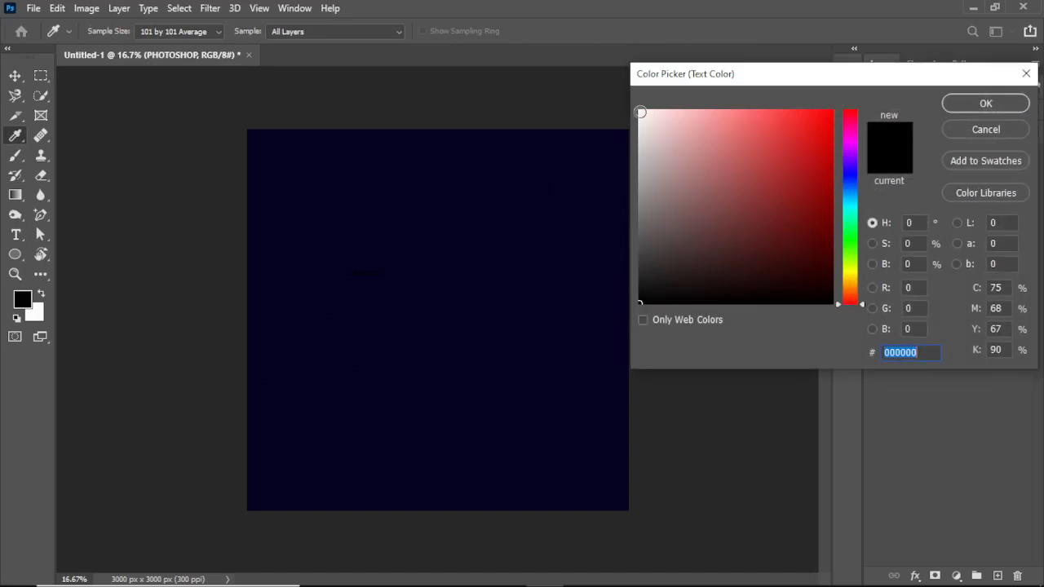
left_click(640, 112)
left_click(1007, 104)
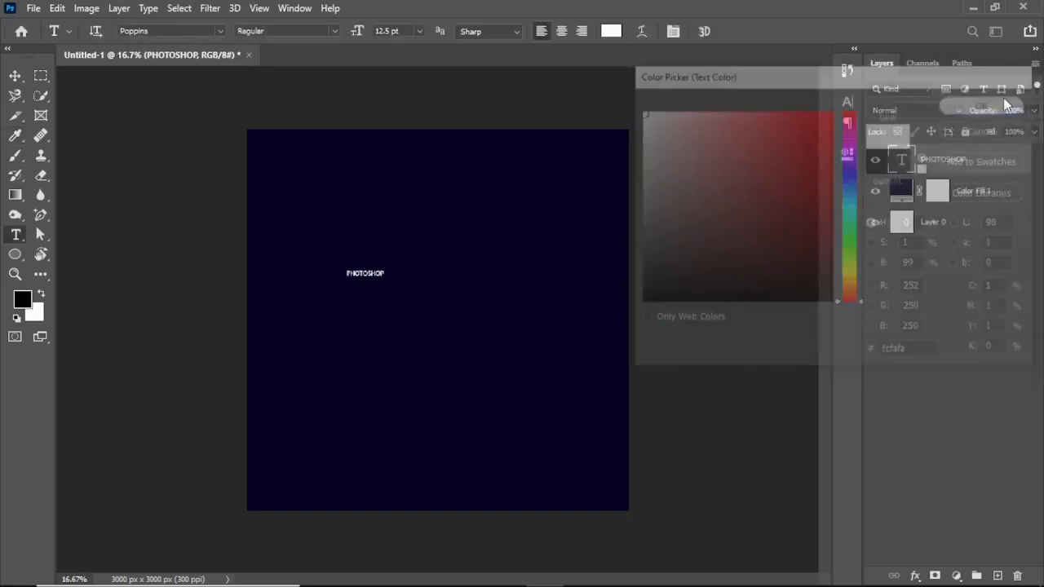
- Scale the PHOTOSHOP text up proportionally to about 527% with Free Transform
key("ctrl+t")
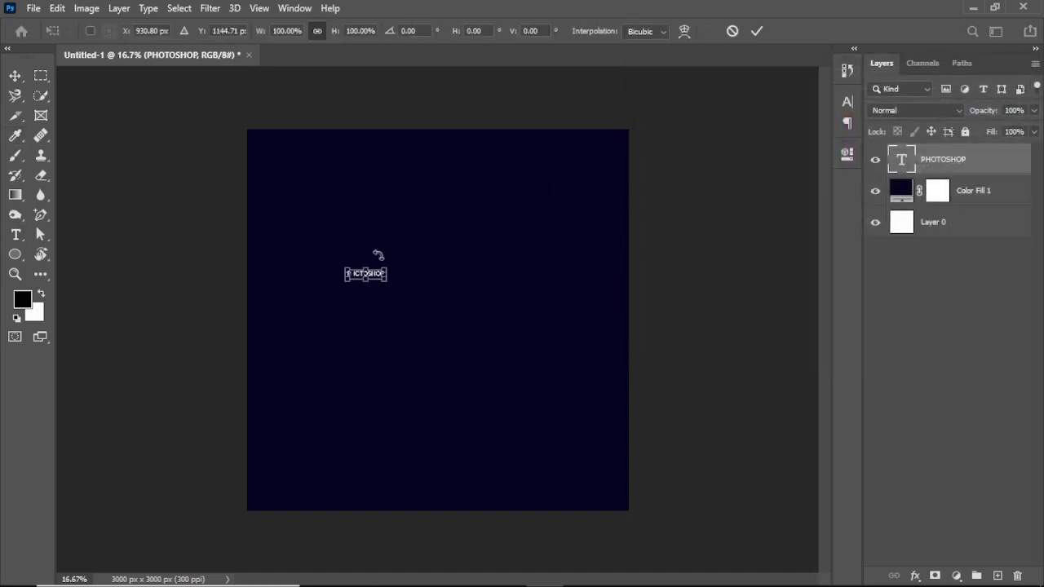
left_click_drag(386, 280, 542, 299)
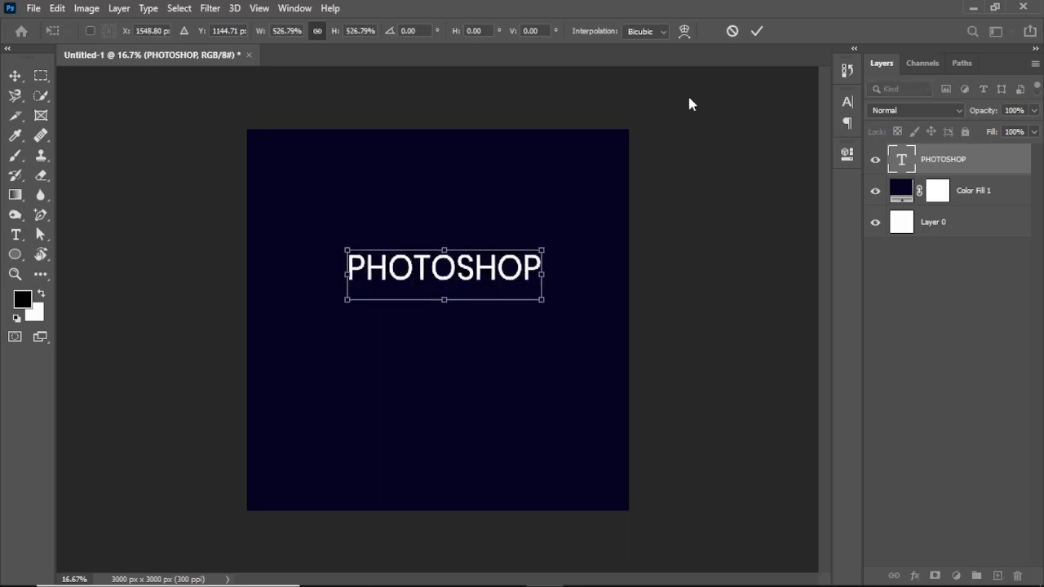
left_click(754, 36)
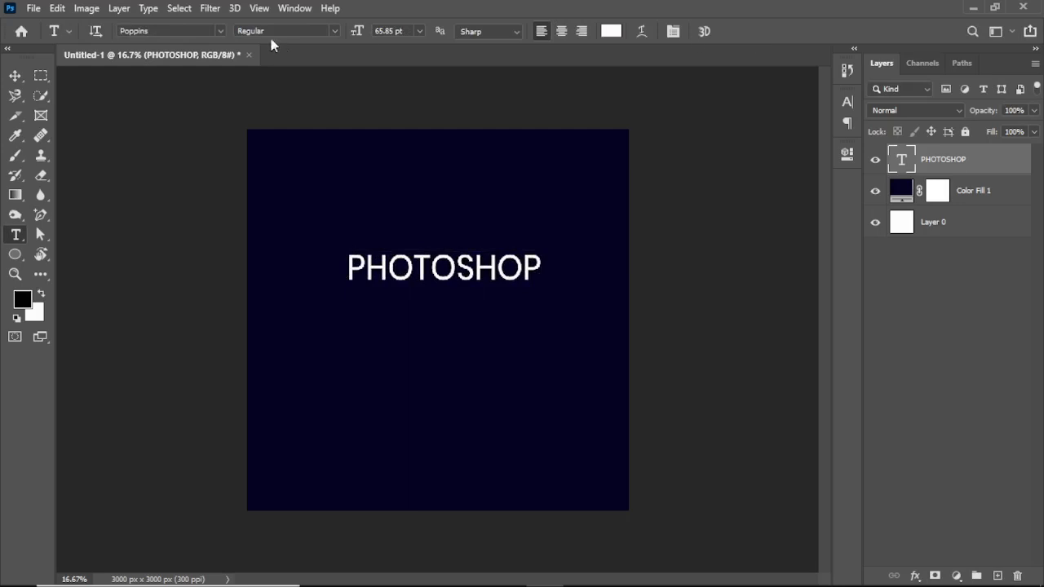
- Set the PHOTOSHOP text's font to Gilroy ExtraBold
left_click(219, 30)
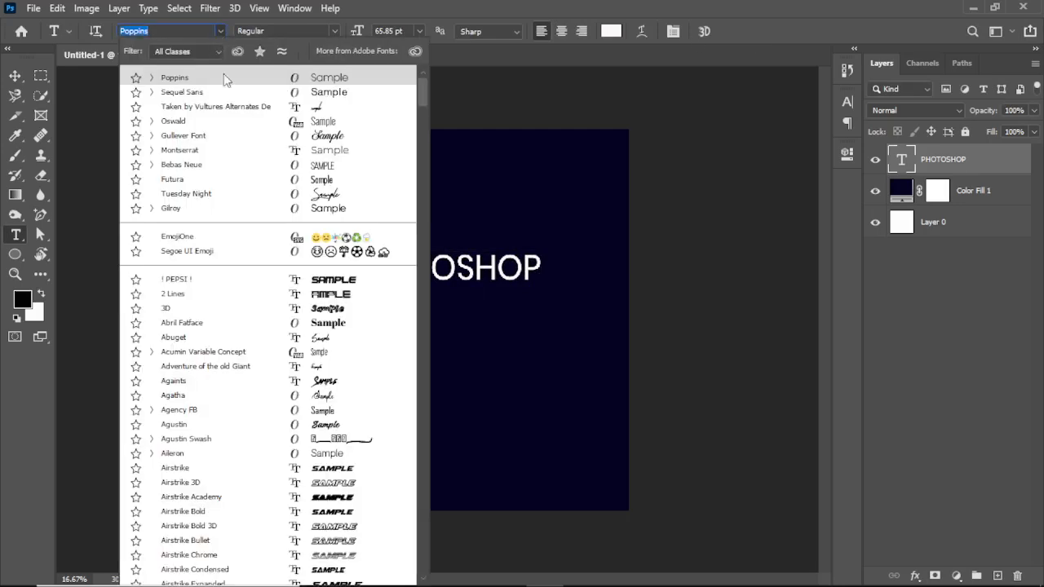
left_click(227, 211)
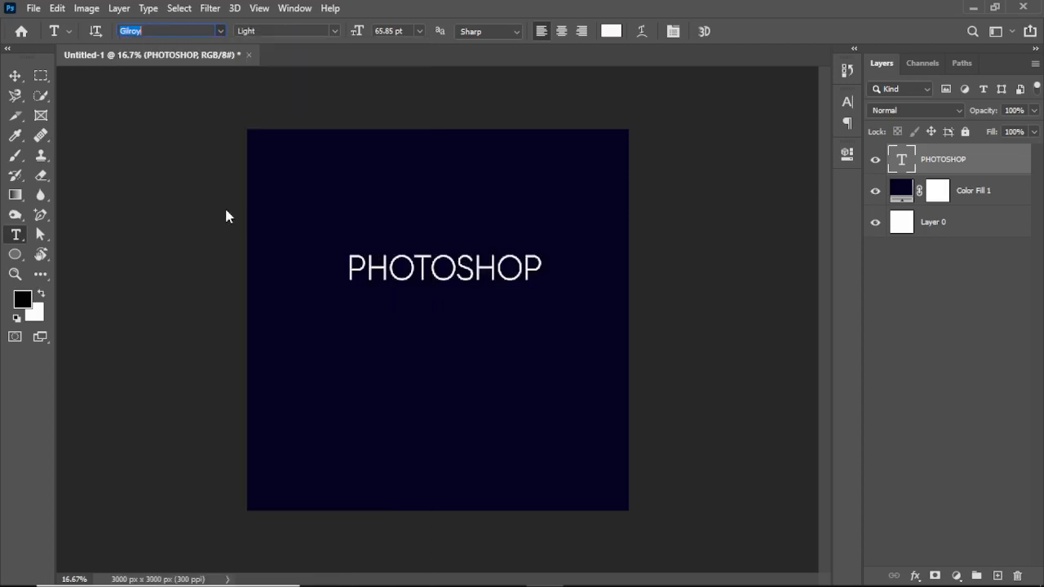
left_click(334, 31)
left_click(309, 59)
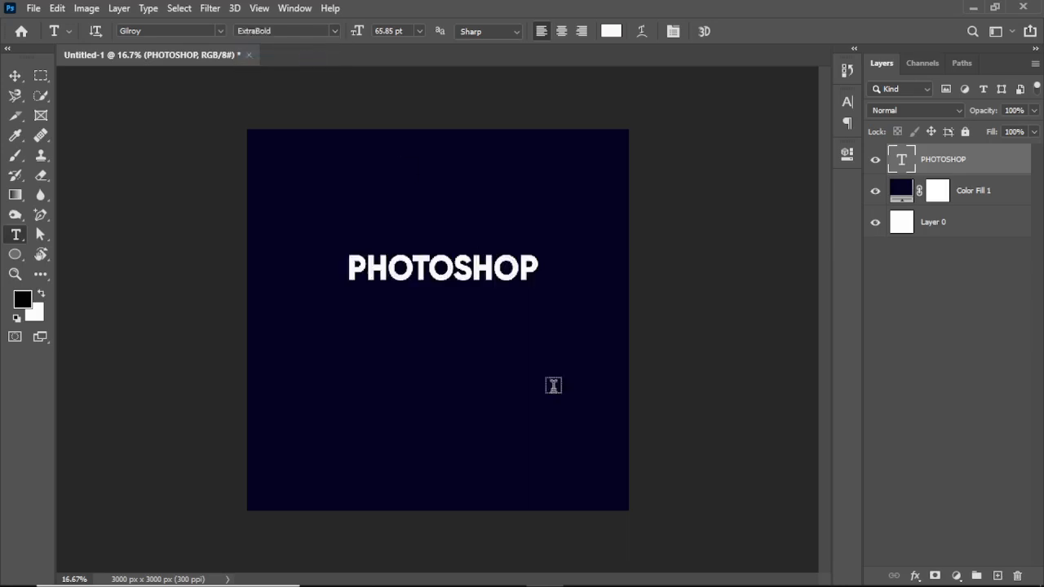
- Scale the PHOTOSHOP text to about 152% and center it horizontally on the canvas
key("ctrl+t")
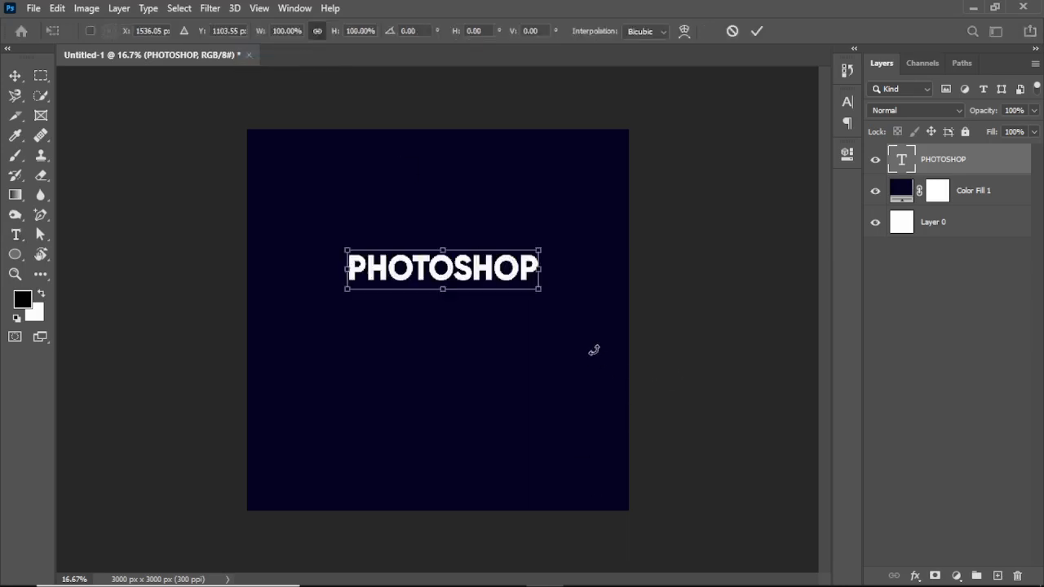
left_click_drag(541, 269, 601, 268)
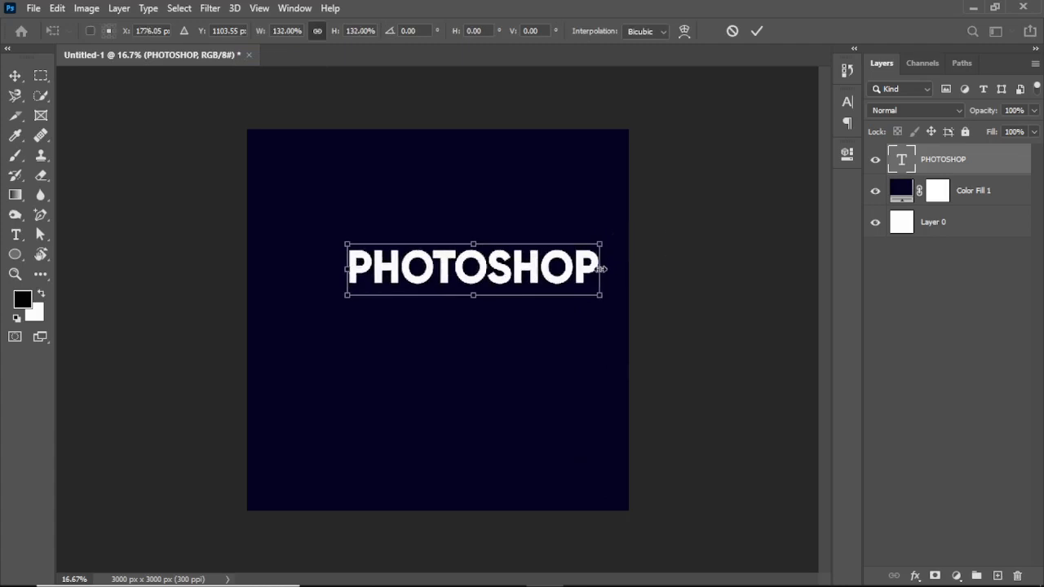
left_click_drag(346, 269, 309, 268)
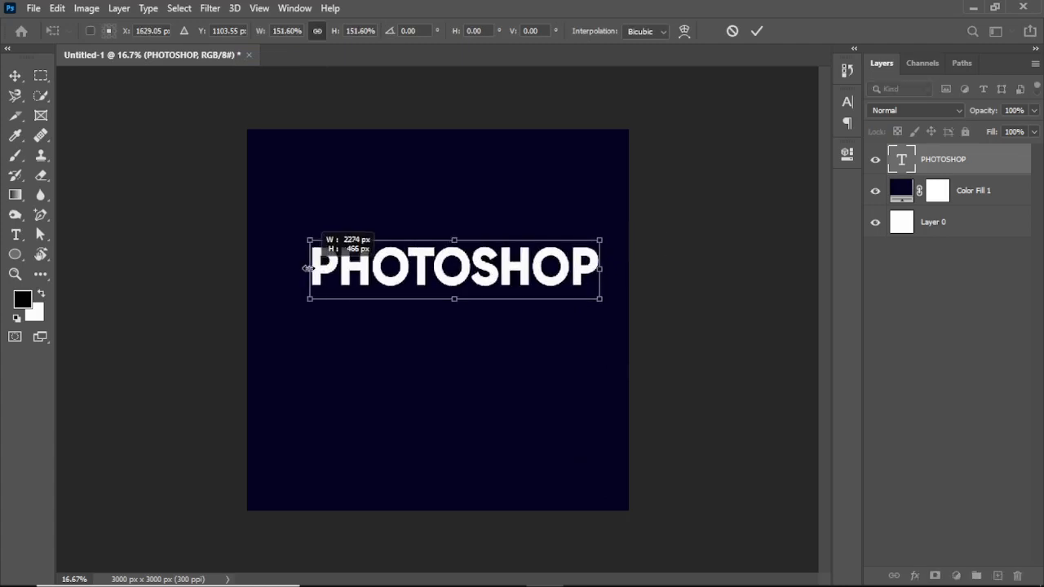
left_click_drag(522, 276, 506, 276)
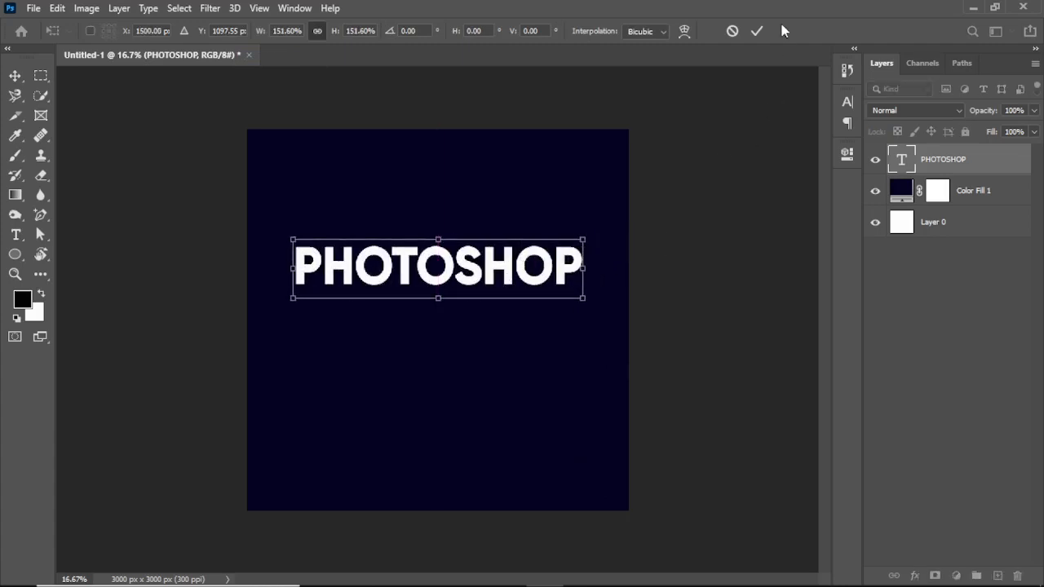
left_click(757, 32)
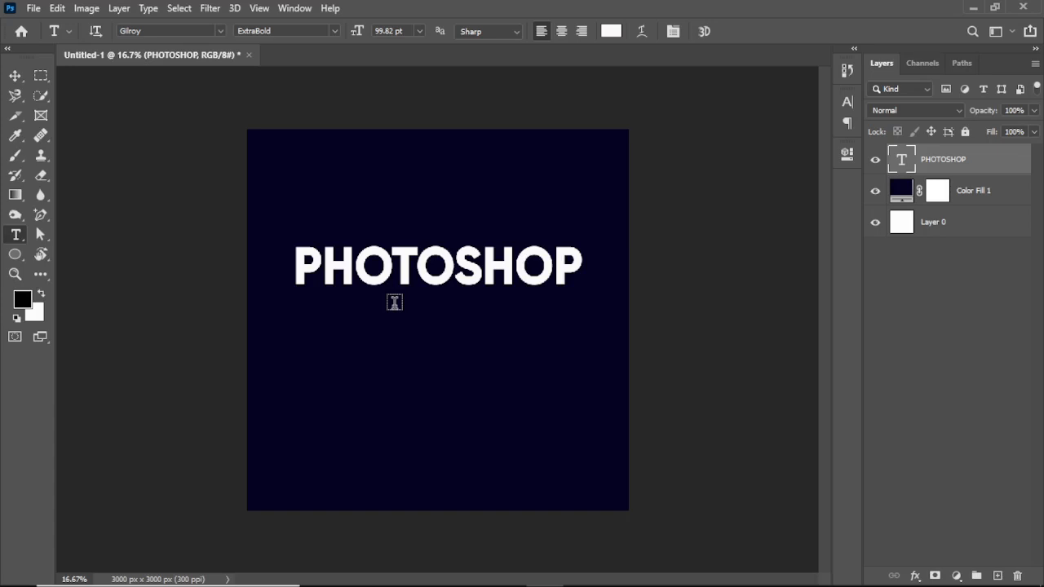
- Set the PHOTOSHOP text's font to Bebas Neue Bold
left_click(219, 30)
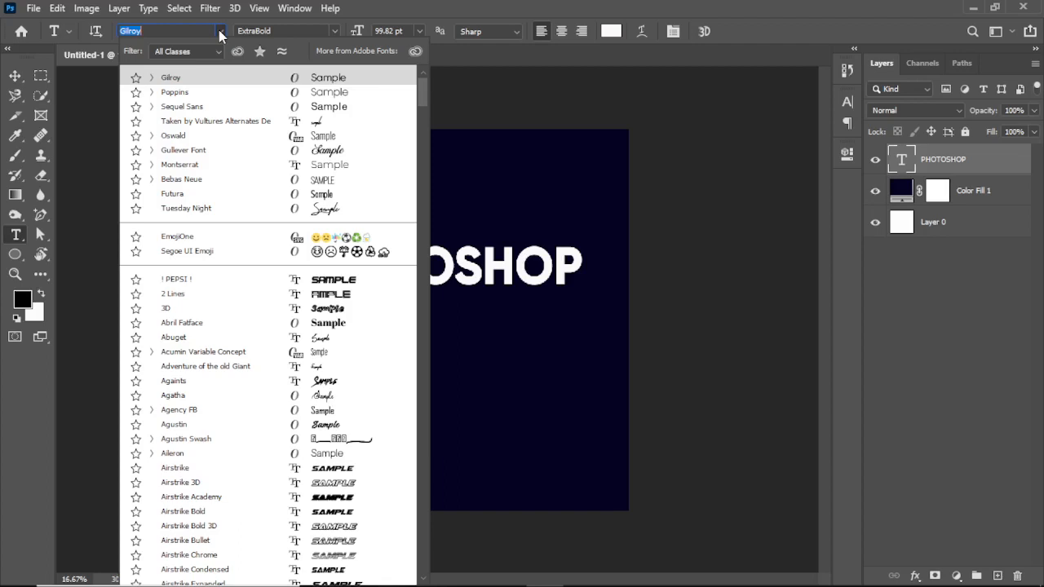
type("BE")
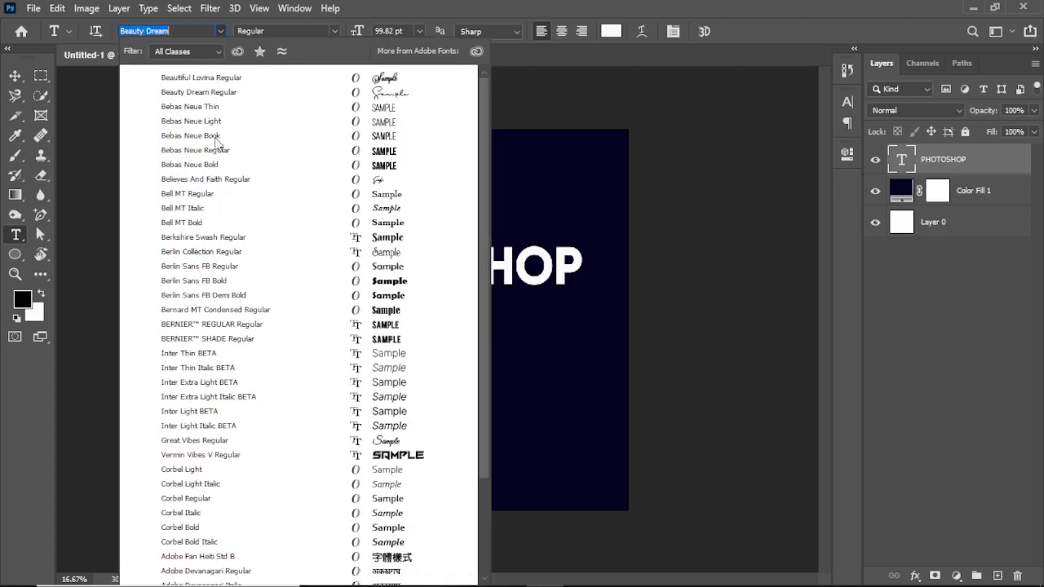
left_click(213, 165)
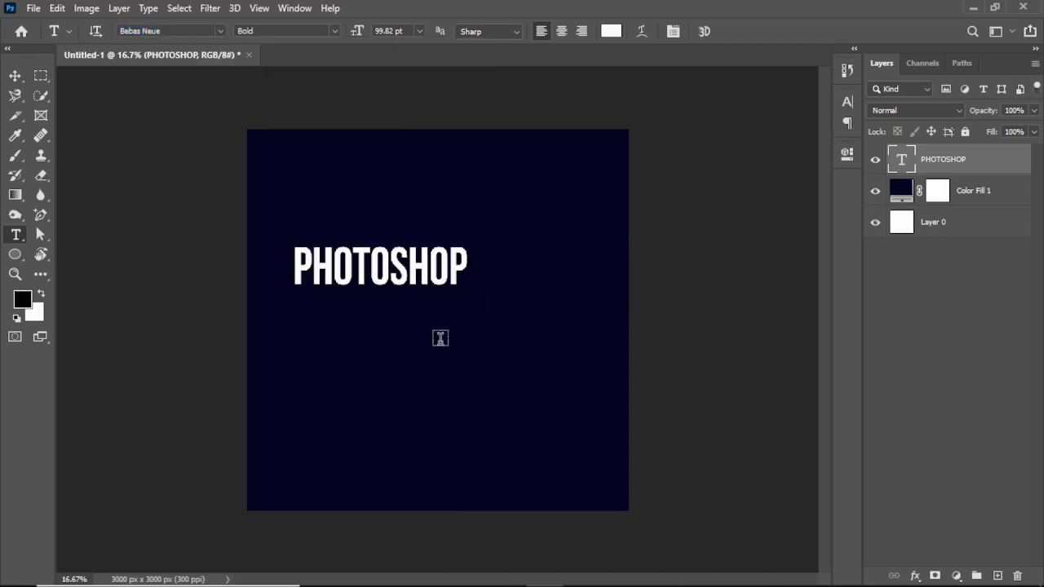
- Scale the PHOTOSHOP text to about 159% and move it slightly up and right to center it horizontally on the canvas
key("ctrl+t")
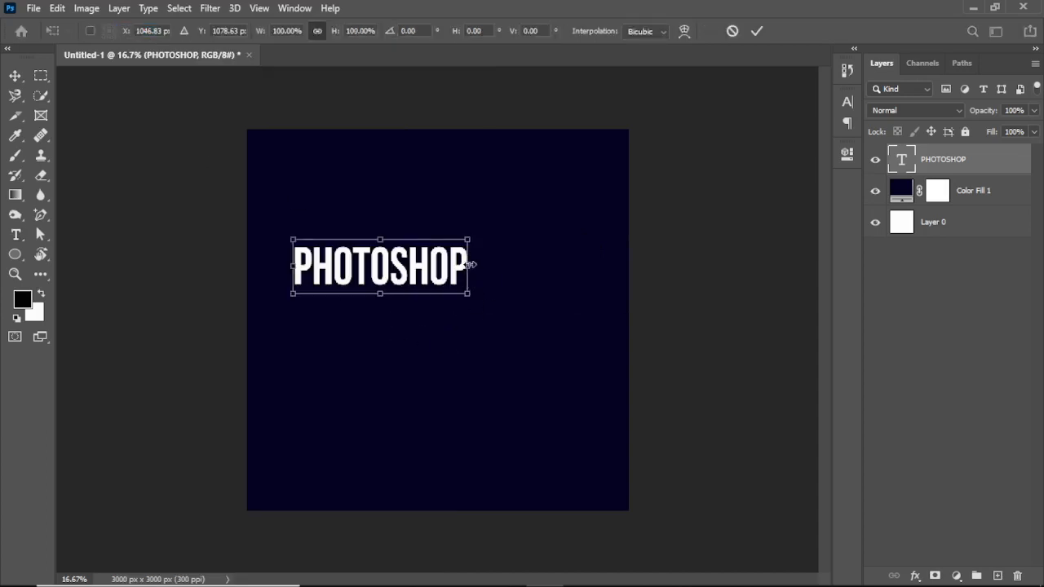
left_click_drag(471, 264, 574, 260)
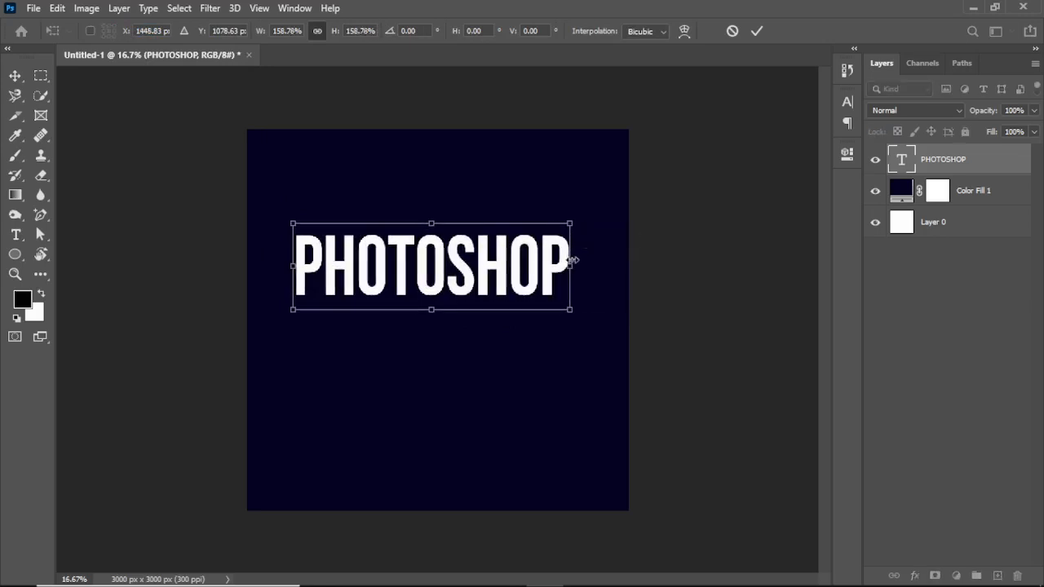
left_click(758, 31)
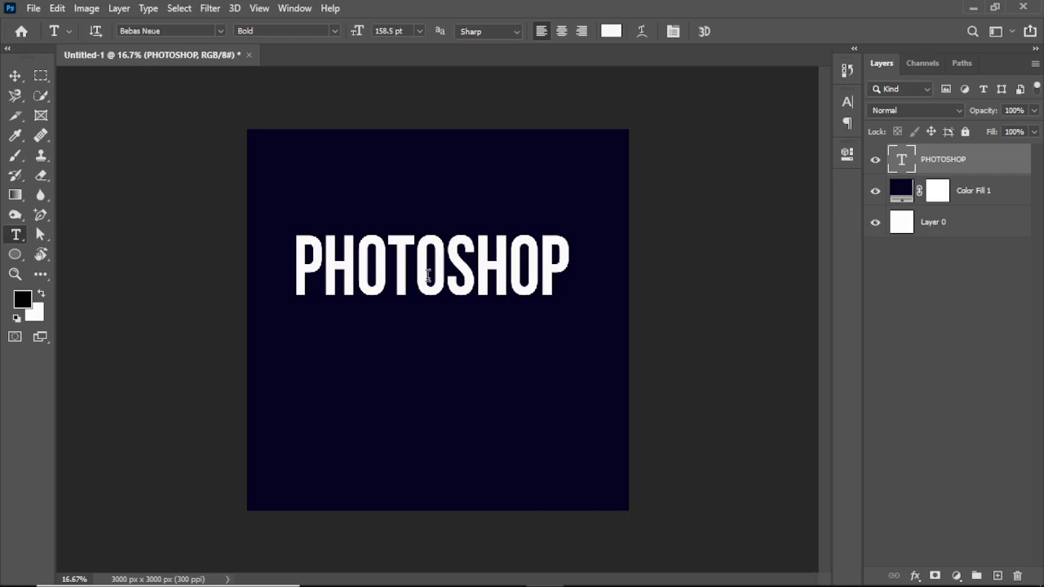
left_click(13, 78)
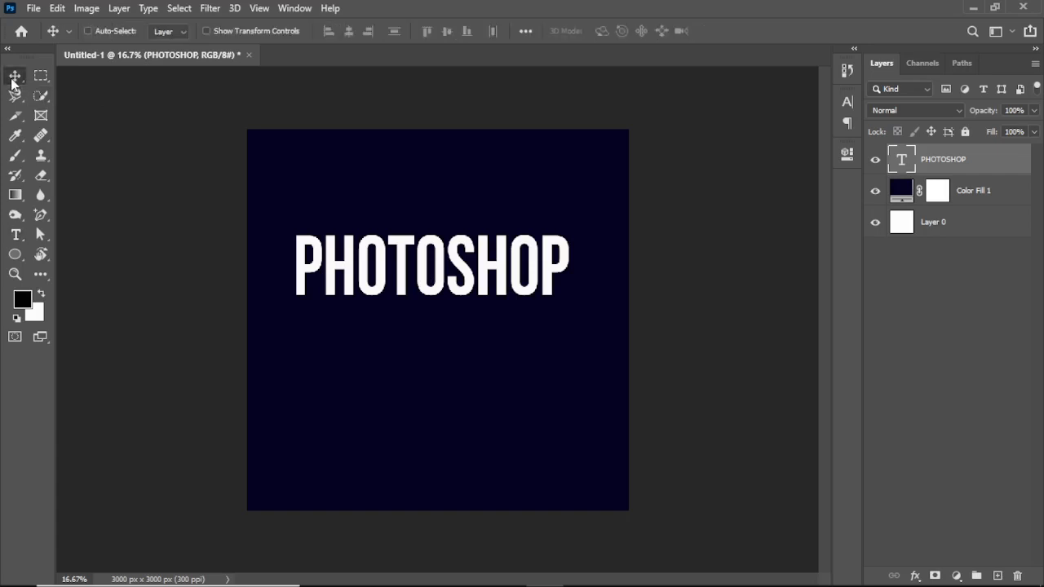
mouse_move(473, 290)
left_mouse_down()
mouse_move(479, 298)
mouse_move(478, 280)
left_mouse_up()
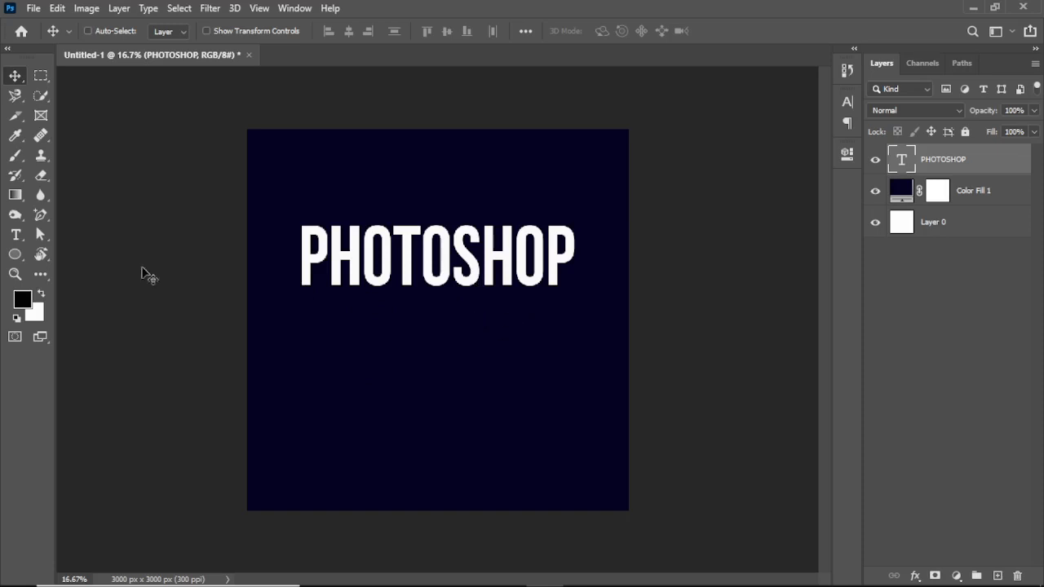
- Magnify the canvas to about 22% so the PHOTOSHOP text is shown larger
left_click(16, 274)
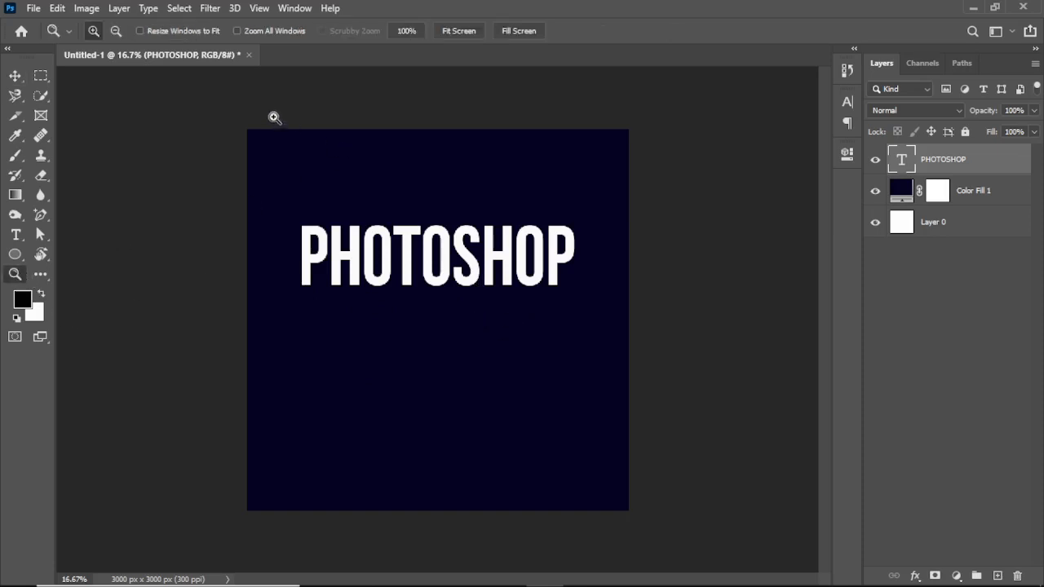
left_click_drag(201, 121, 694, 566)
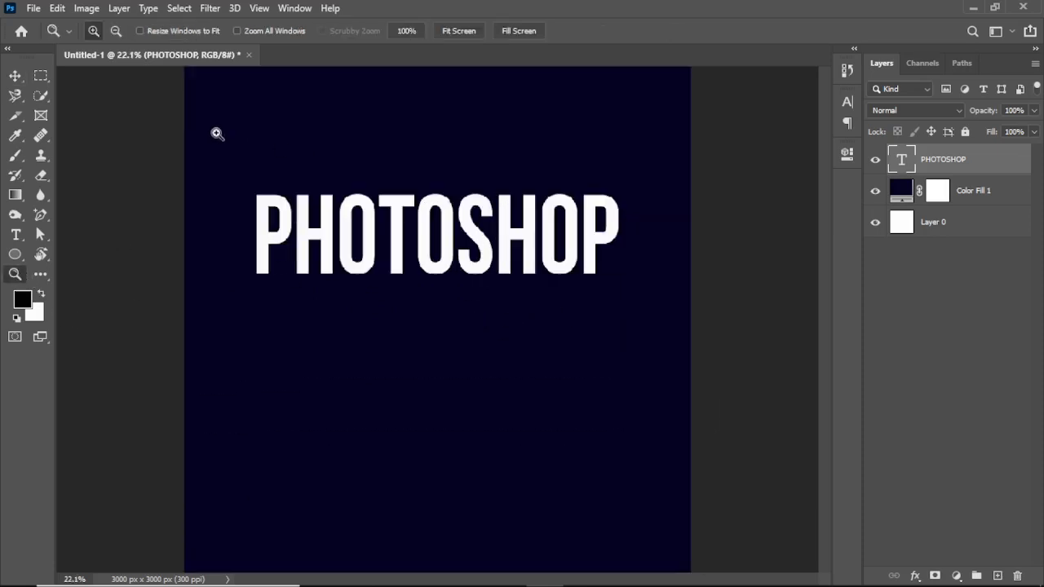
left_click_drag(169, 70, 738, 581)
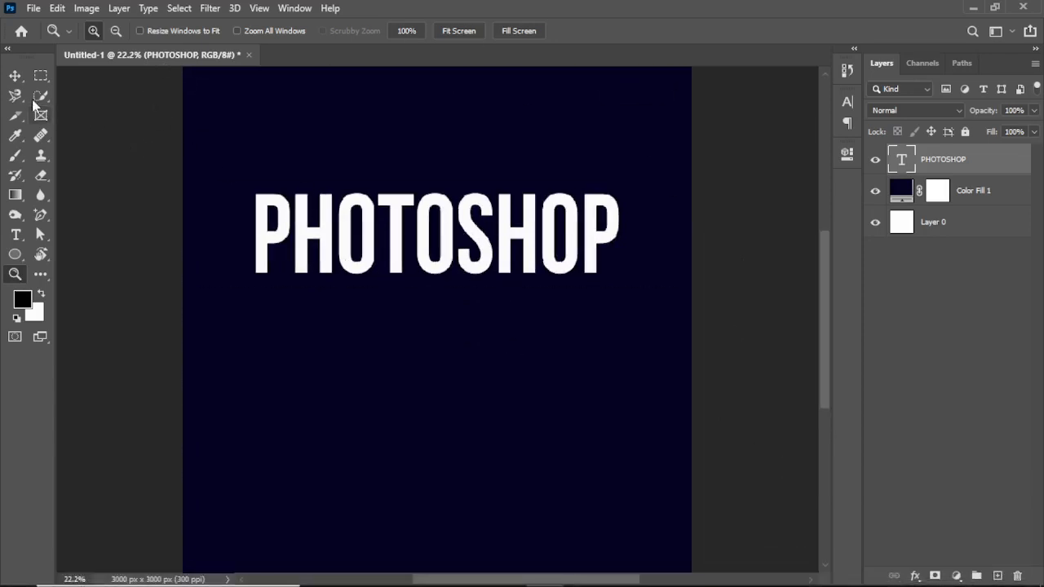
- Move the PHOTOSHOP text slightly right on the canvas and duplicate its layer
left_click(15, 75)
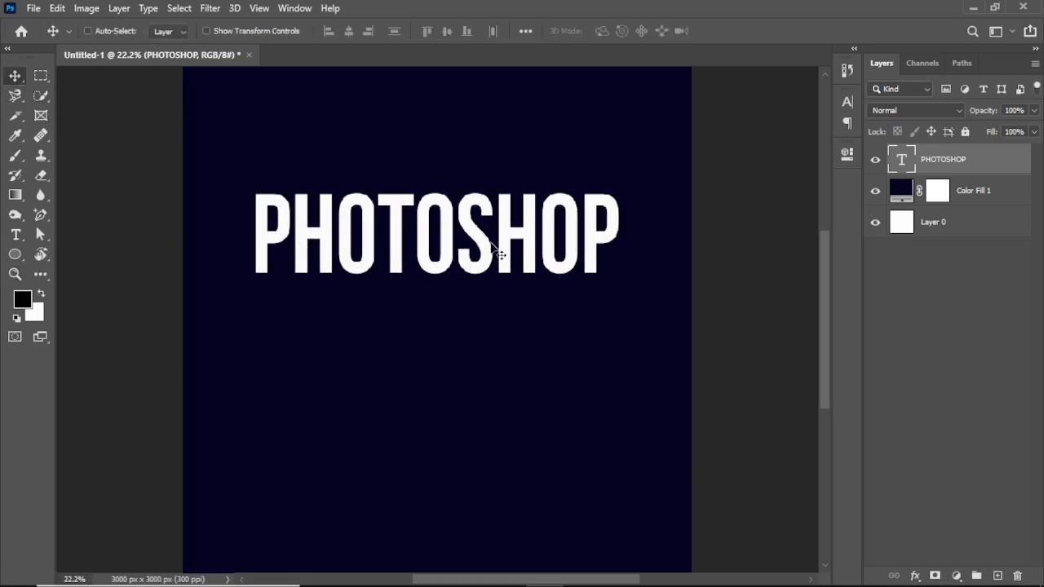
left_click_drag(499, 254, 512, 255)
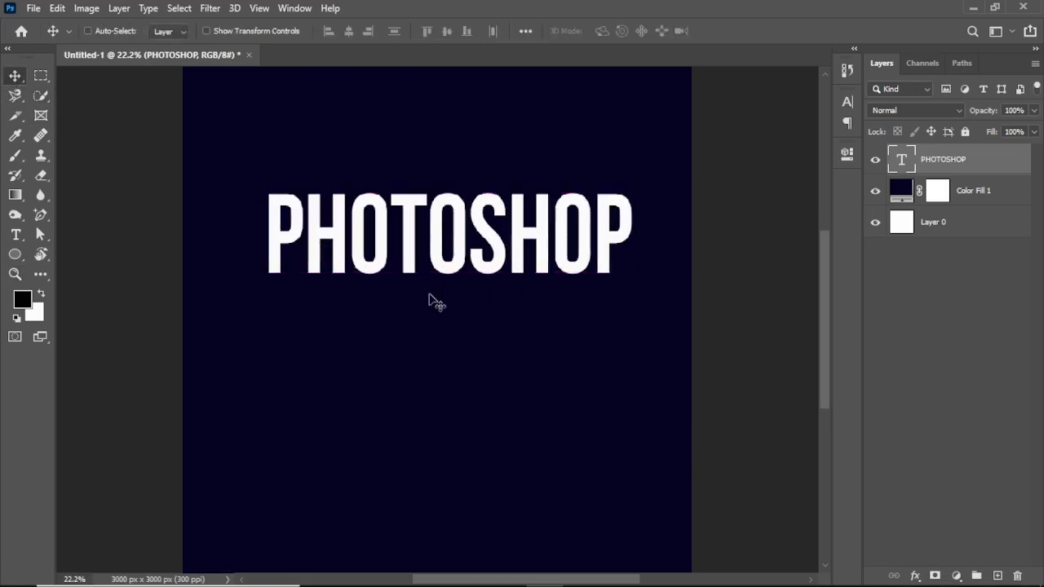
key("ctrl+t")
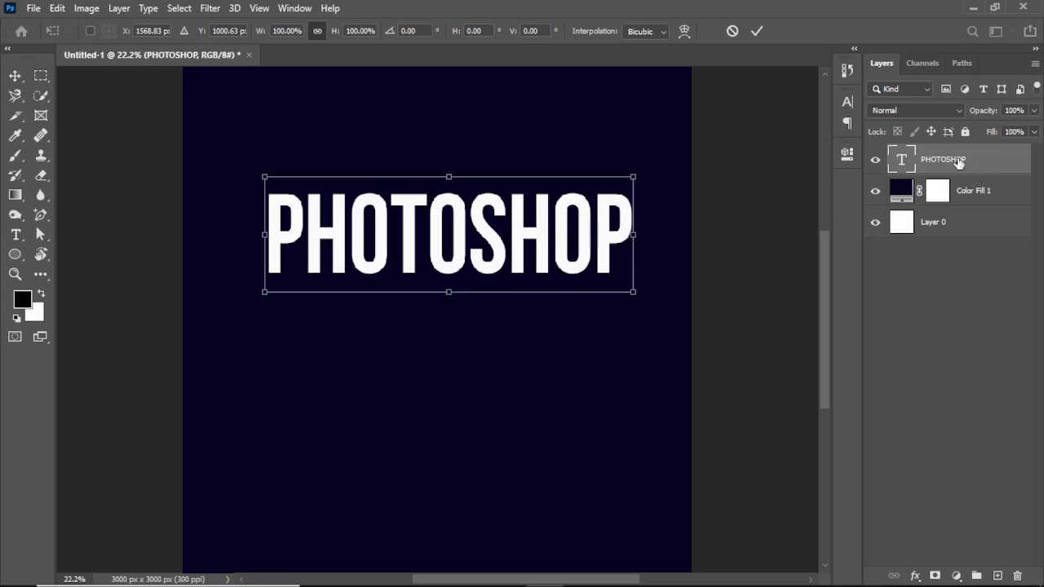
left_click_drag(959, 163, 996, 575)
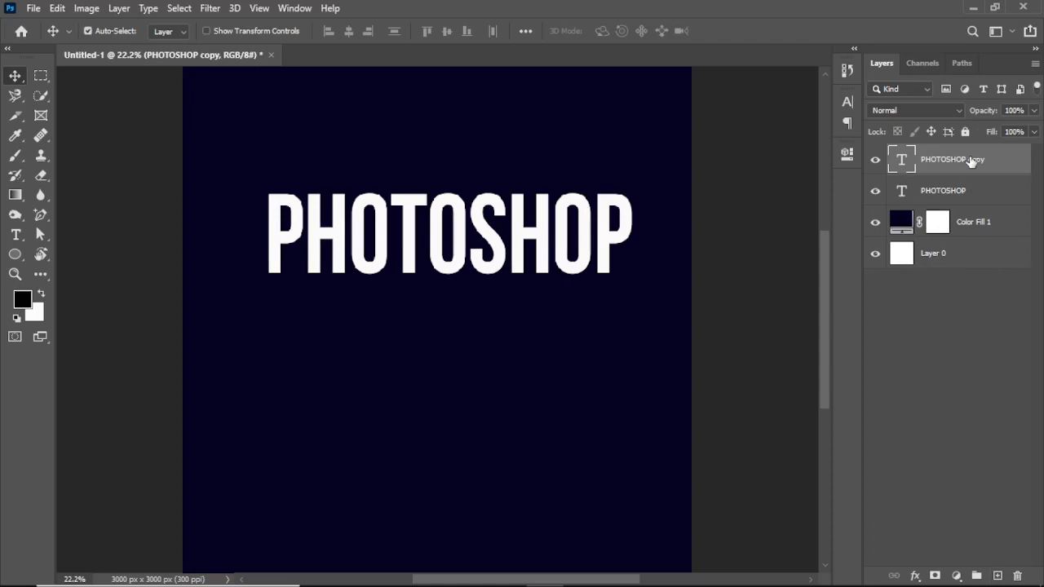
- Flip the PHOTOSHOP copy vertically and place it directly beneath the original text as a mirror image
key("ctrl+t")
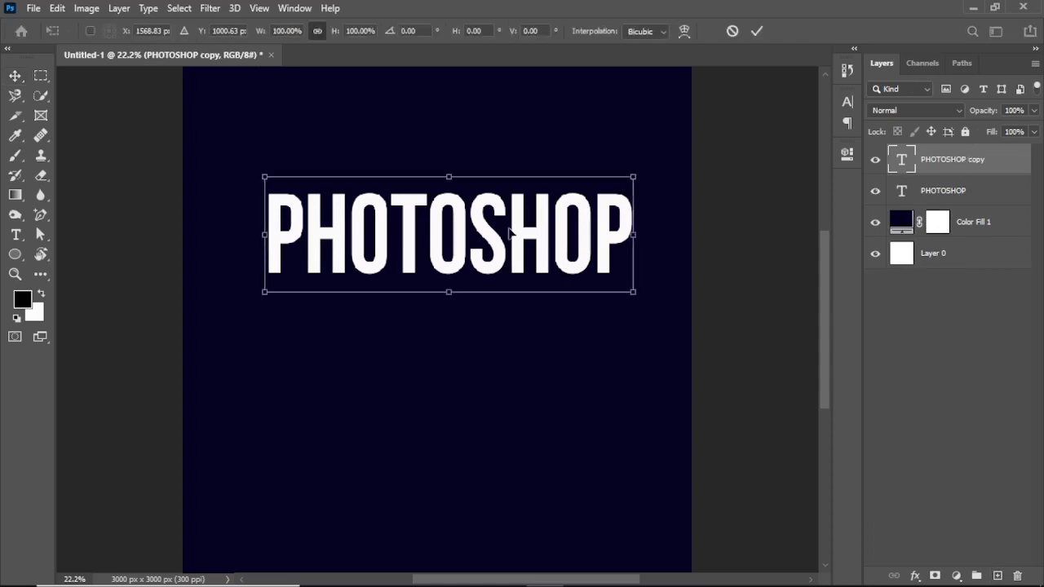
right_click(509, 233)
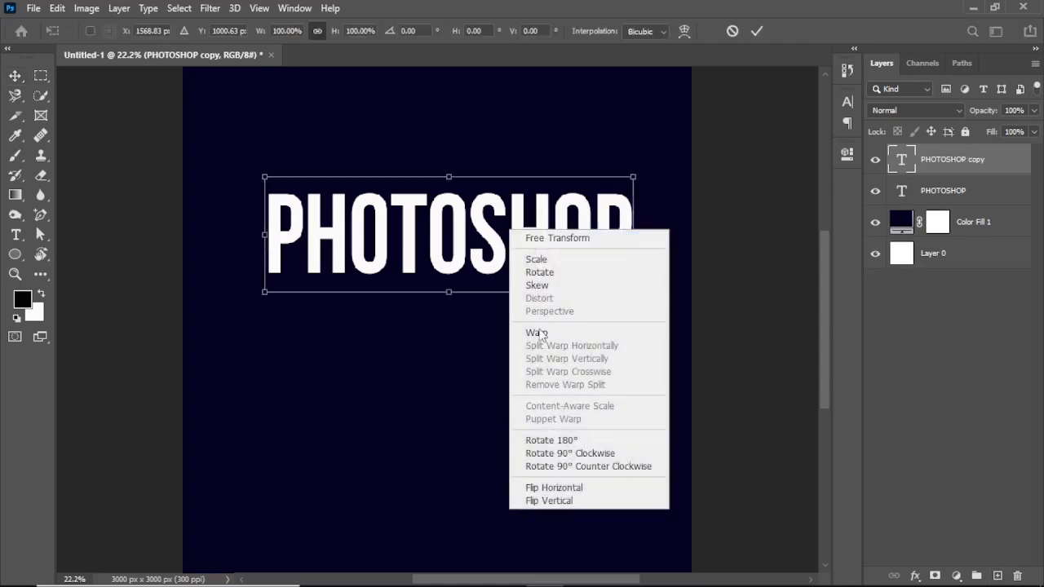
left_click(549, 501)
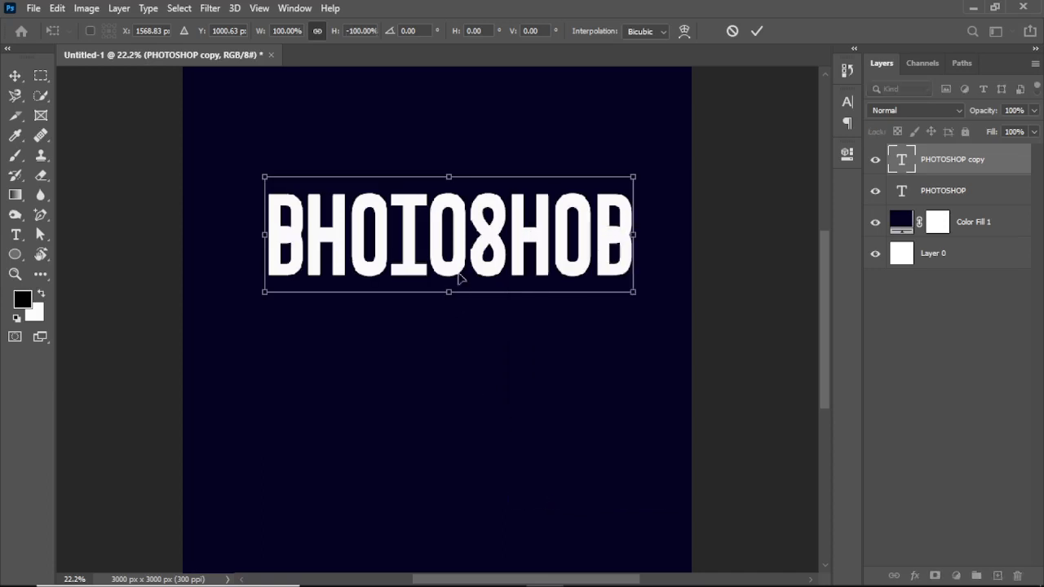
left_click_drag(437, 232, 437, 323)
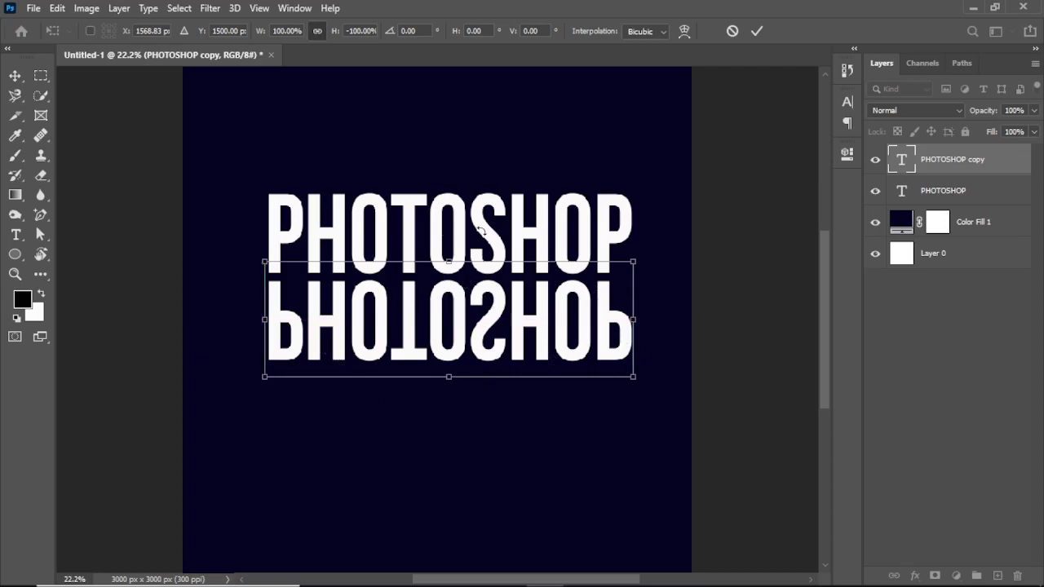
left_click(754, 32)
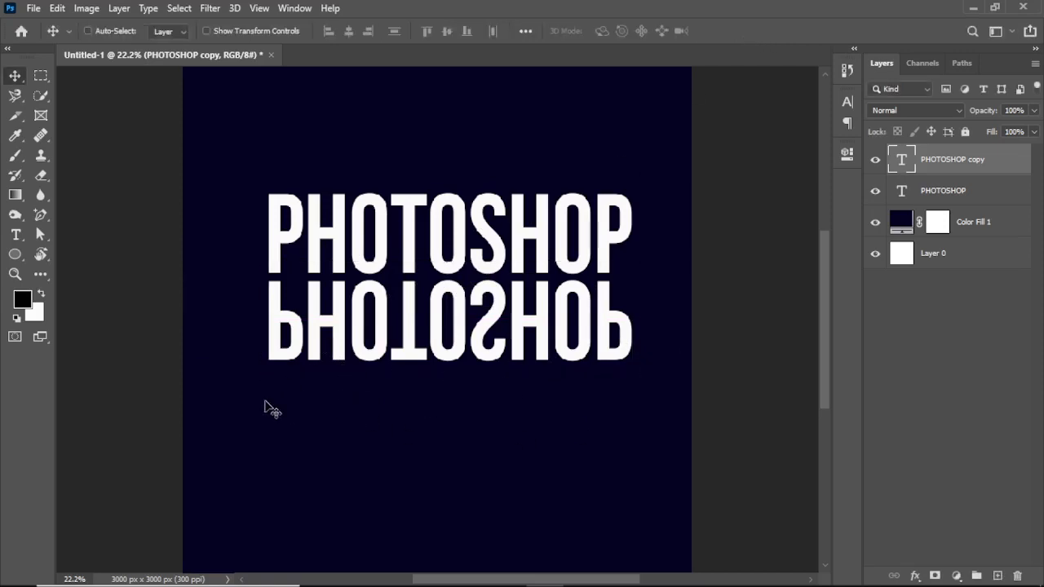
- Add a layer mask to the PHOTOSHOP copy layer and ready a soft round brush of 400 px size with 0% hardness
left_click(936, 576)
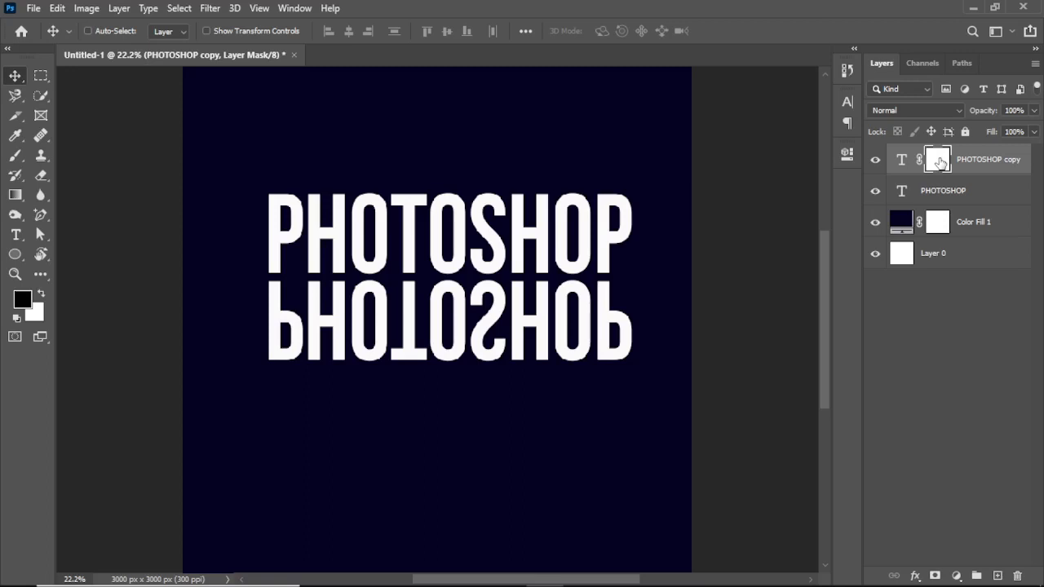
left_click(15, 157)
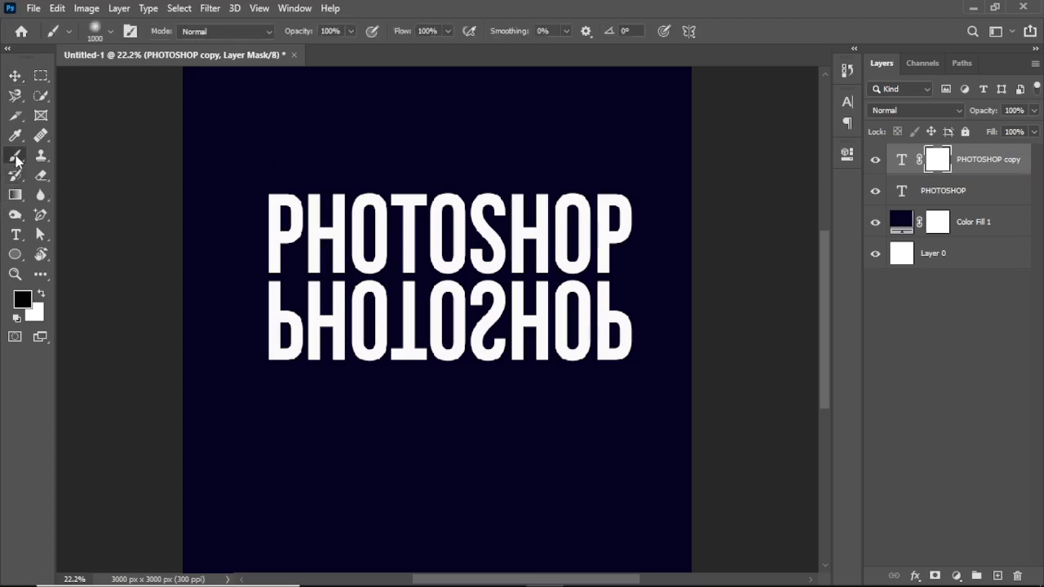
left_click(112, 32)
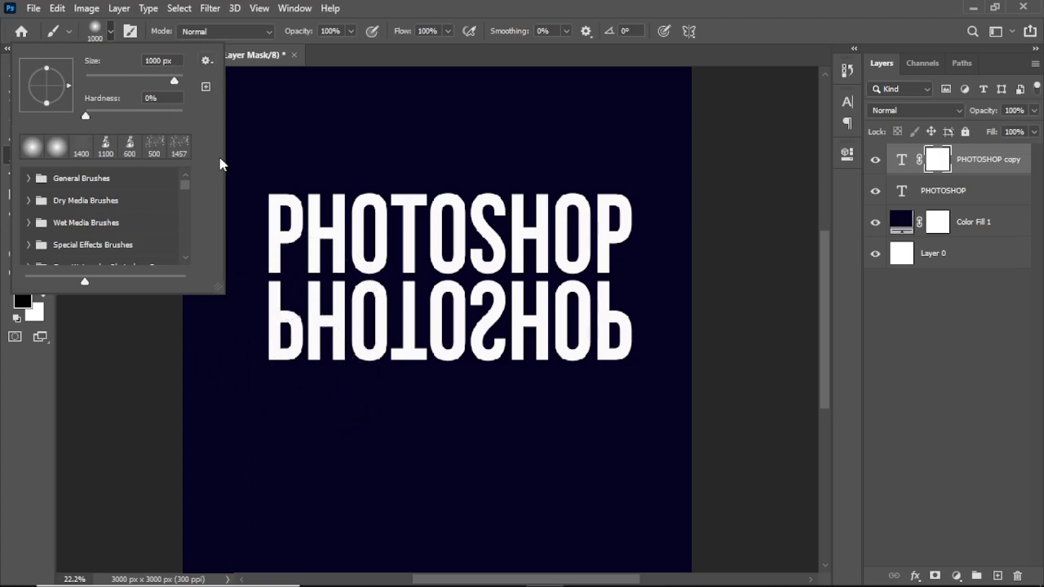
left_click(251, 158)
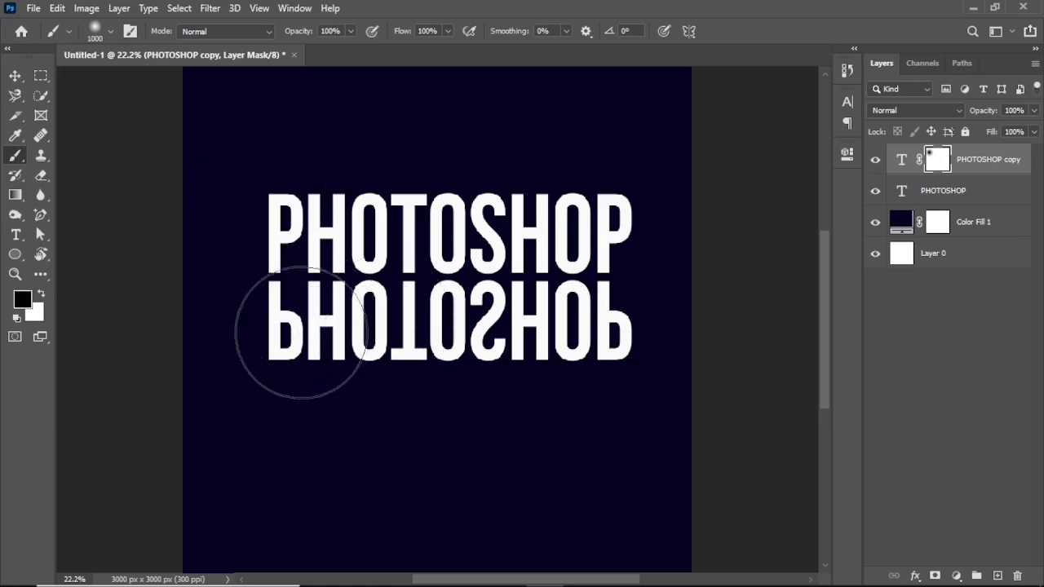
key("bracketleft")
key("bracketleft")
key("bracketleft")
key("bracketleft")
key("bracketleft")
key("bracketleft")
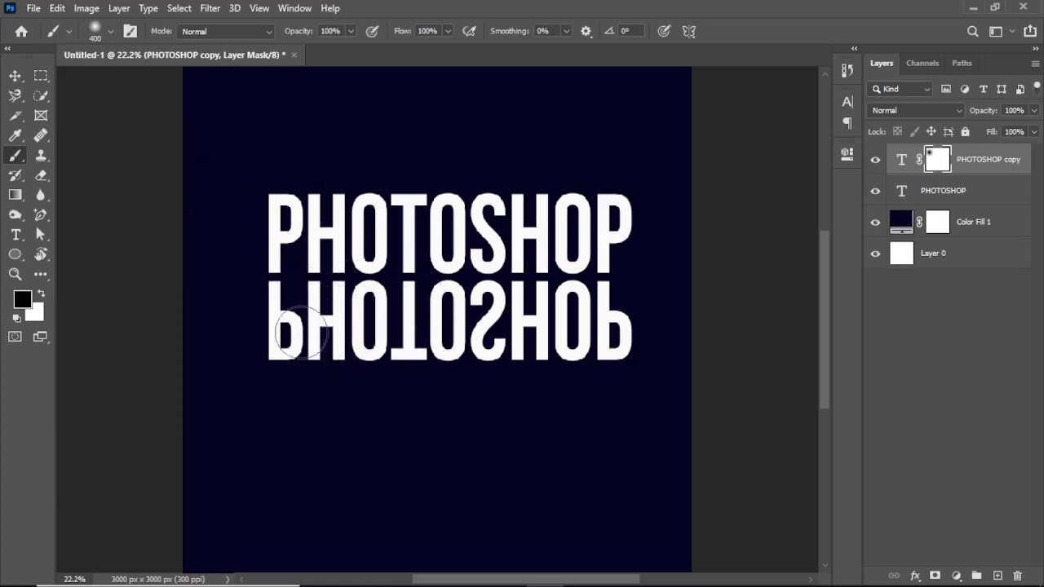
- Try hiding the lower part of the mirrored text with freehand black on its mask, and paint it back with white
mouse_move(261, 331)
left_mouse_down()
mouse_move(380, 326)
mouse_move(491, 380)
mouse_move(550, 350)
mouse_move(105, 485)
mouse_move(380, 310)
mouse_move(171, 398)
left_mouse_up()
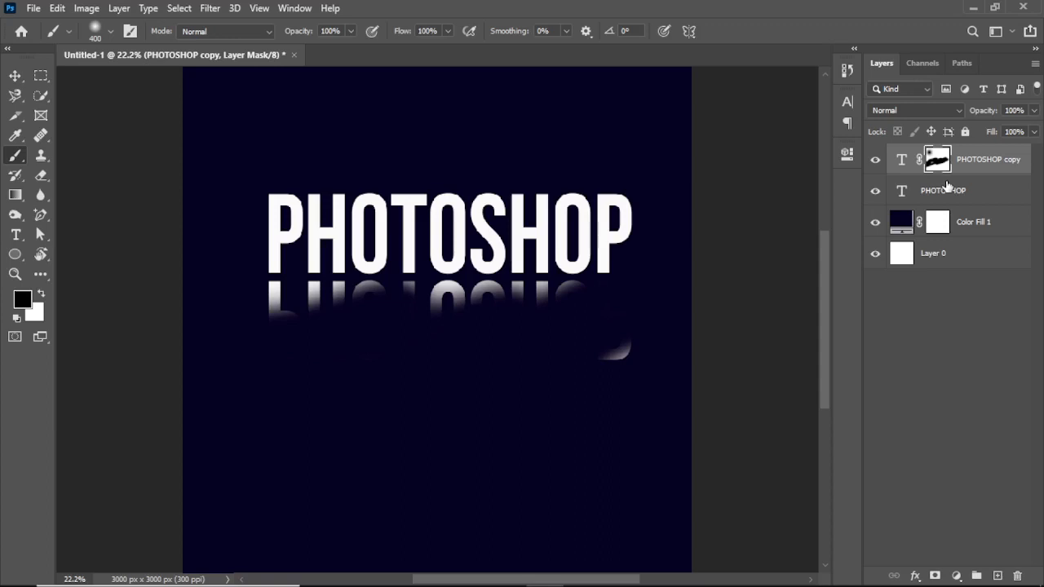
left_click(42, 294)
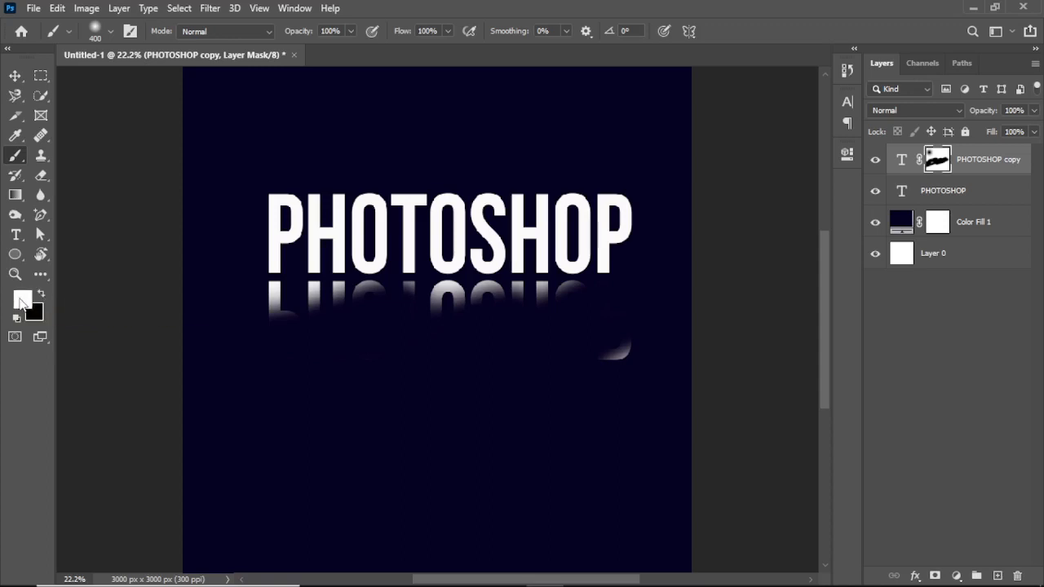
mouse_move(310, 328)
left_mouse_down()
mouse_move(404, 310)
mouse_move(376, 310)
mouse_move(513, 306)
mouse_move(404, 363)
mouse_move(660, 294)
mouse_move(533, 333)
mouse_move(573, 343)
mouse_move(568, 372)
mouse_move(616, 344)
left_mouse_up()
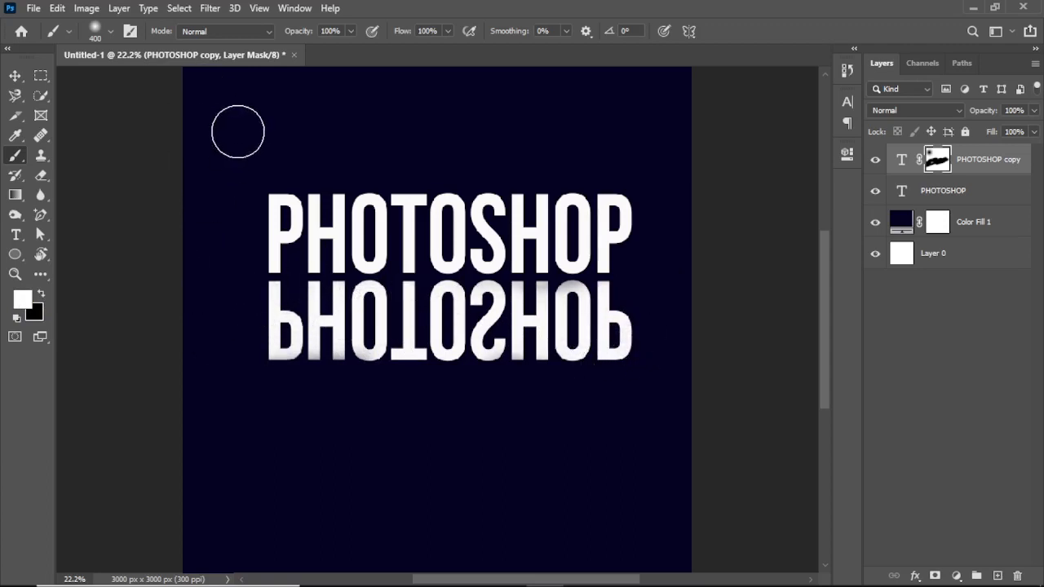
mouse_move(237, 131)
left_mouse_down()
mouse_move(291, 263)
mouse_move(513, 255)
mouse_move(384, 277)
mouse_move(584, 236)
mouse_move(606, 339)
mouse_move(624, 339)
mouse_move(413, 339)
mouse_move(353, 371)
mouse_move(278, 384)
mouse_move(536, 289)
mouse_move(232, 392)
mouse_move(517, 321)
mouse_move(586, 357)
left_mouse_up()
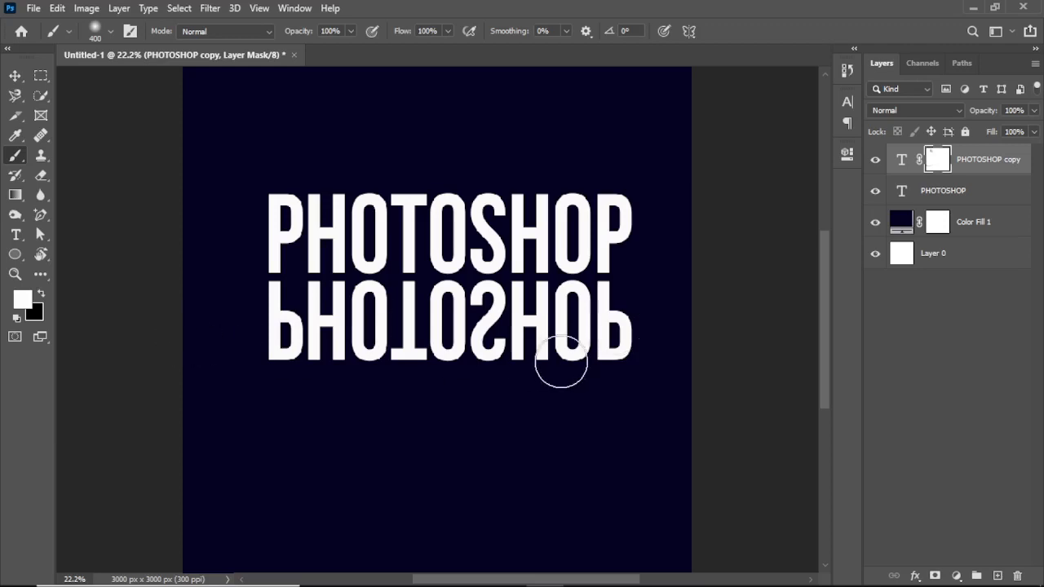
- Try soft white brush dabs and a straight stroke above the title on a new layer, and undo them
left_click(997, 575)
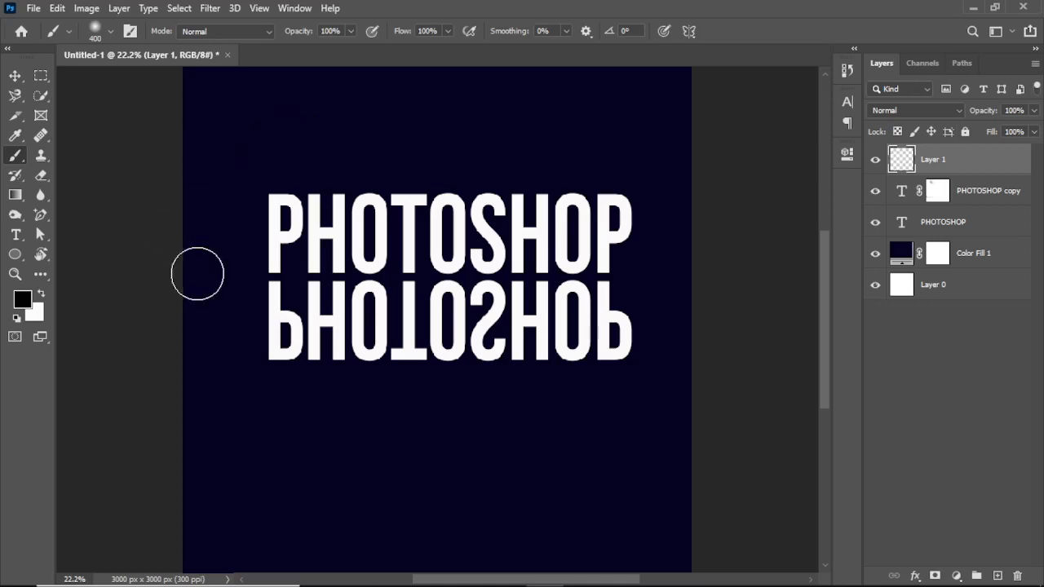
left_click(41, 293)
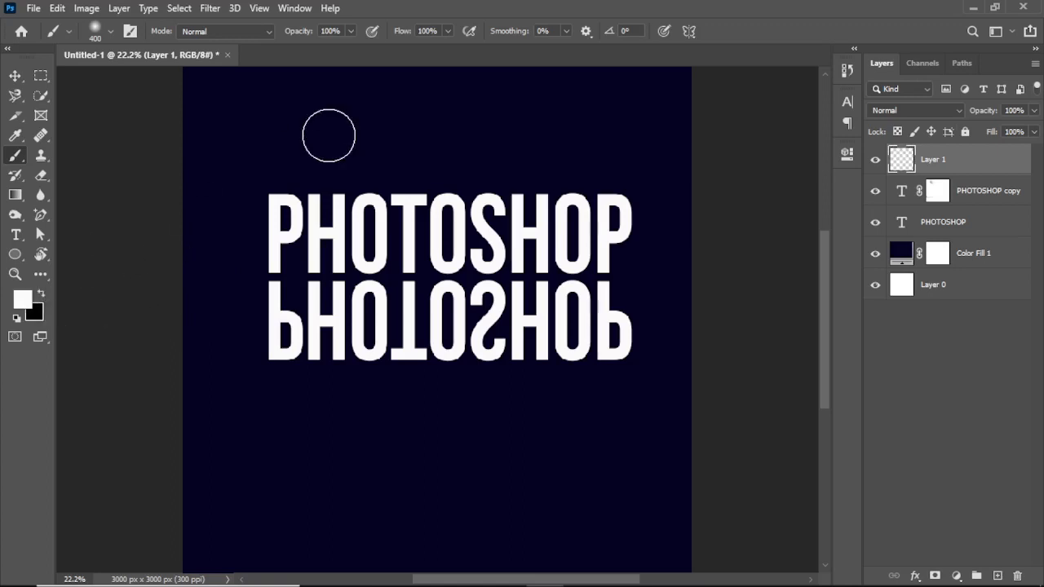
left_click(286, 124)
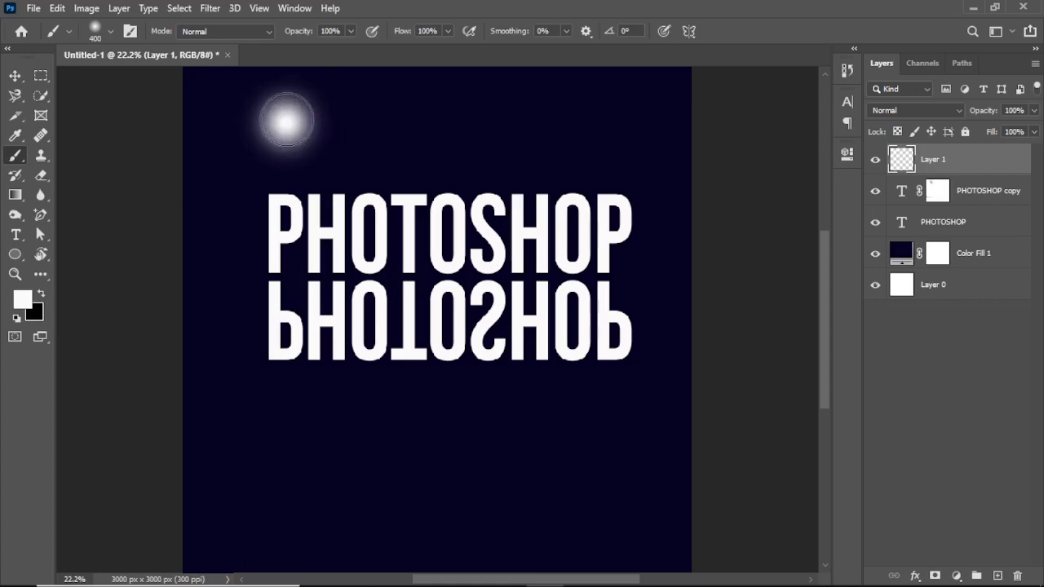
mouse_move(286, 122)
left_mouse_down()
mouse_move(623, 142)
mouse_move(703, 134)
left_mouse_up()
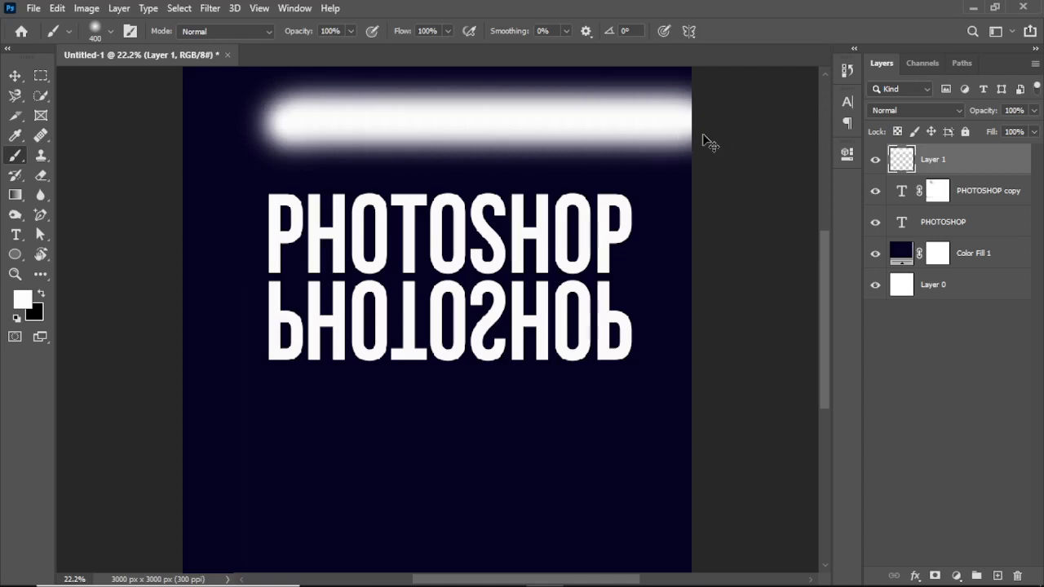
key("ctrl+z")
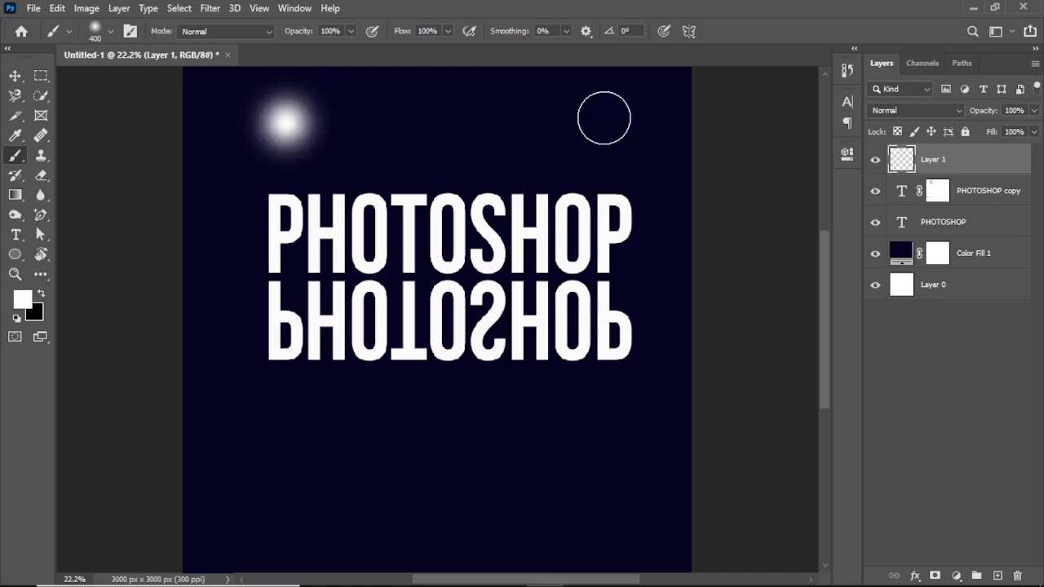
left_click(604, 118)
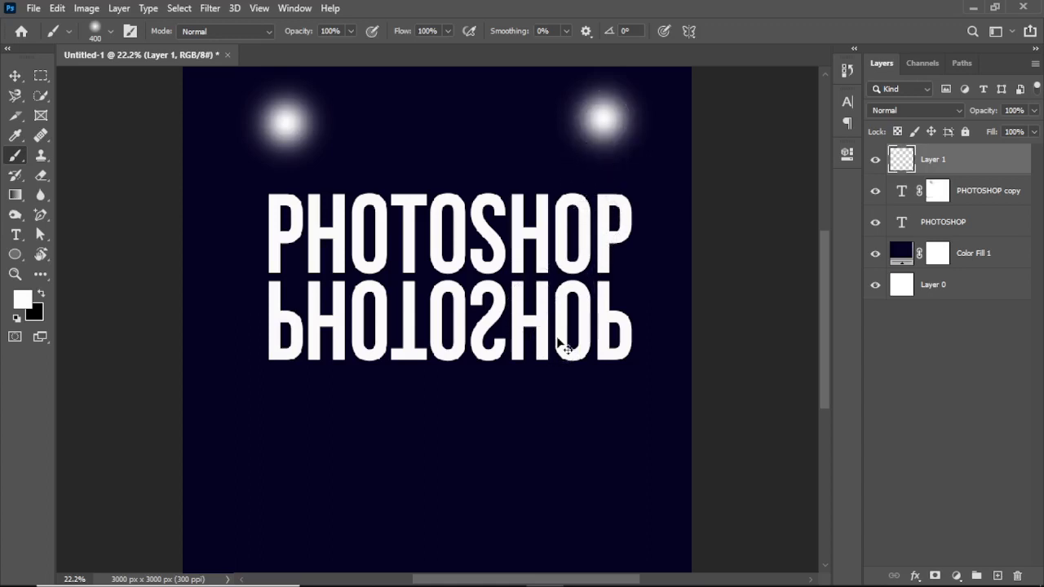
key("ctrl+z")
key("ctrl+z")
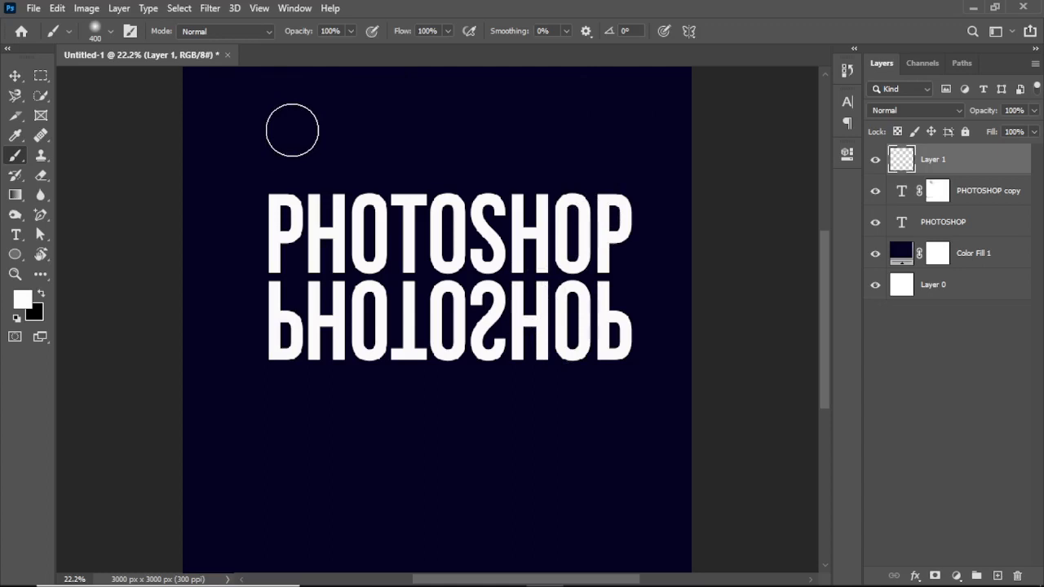
- Paint connected straight white strokes on the new layer, forming a slanted frame around the two texts
left_click(292, 130)
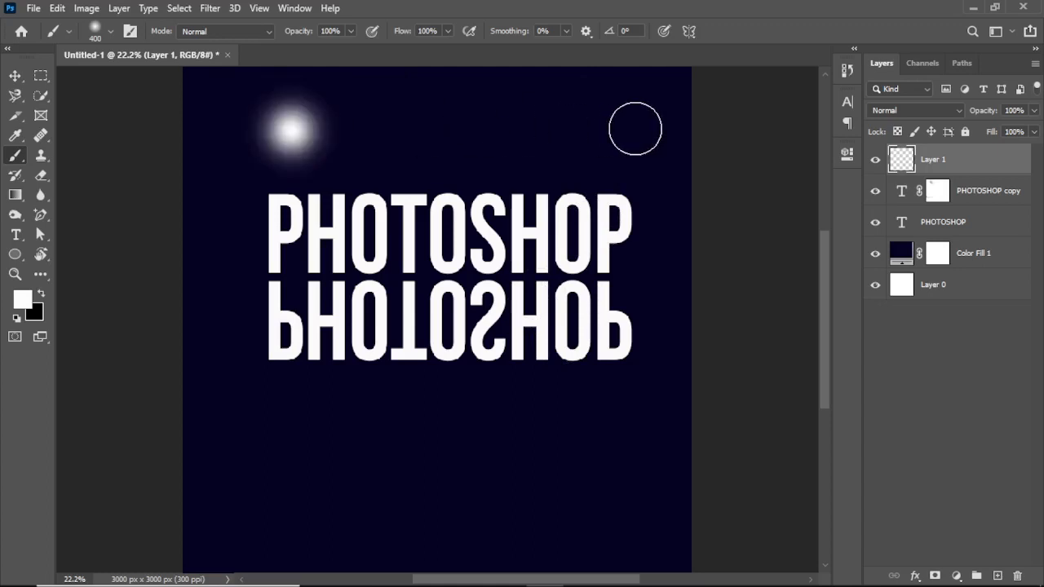
left_click(636, 128, "shift")
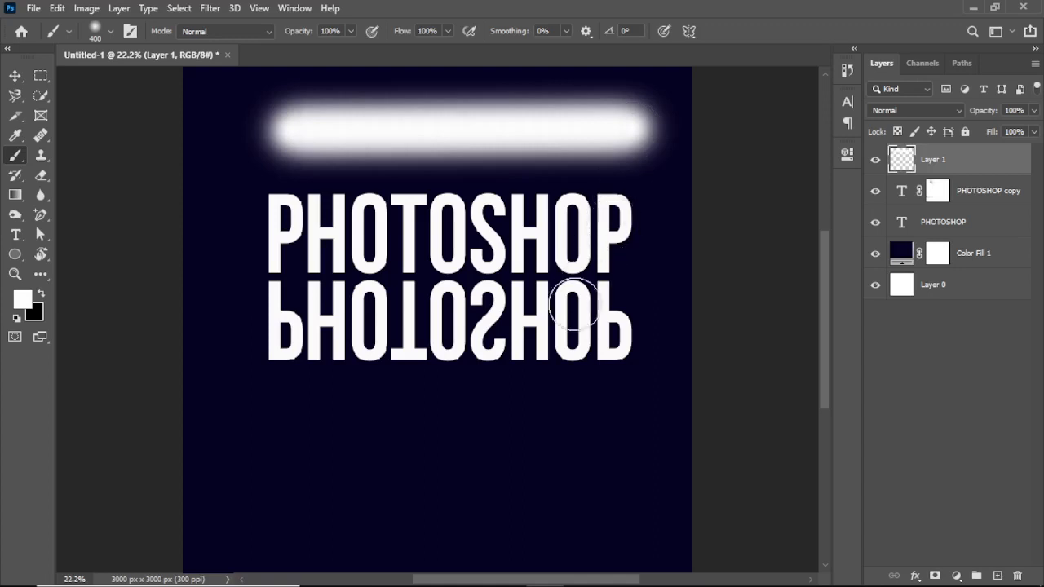
left_click(545, 383, "shift")
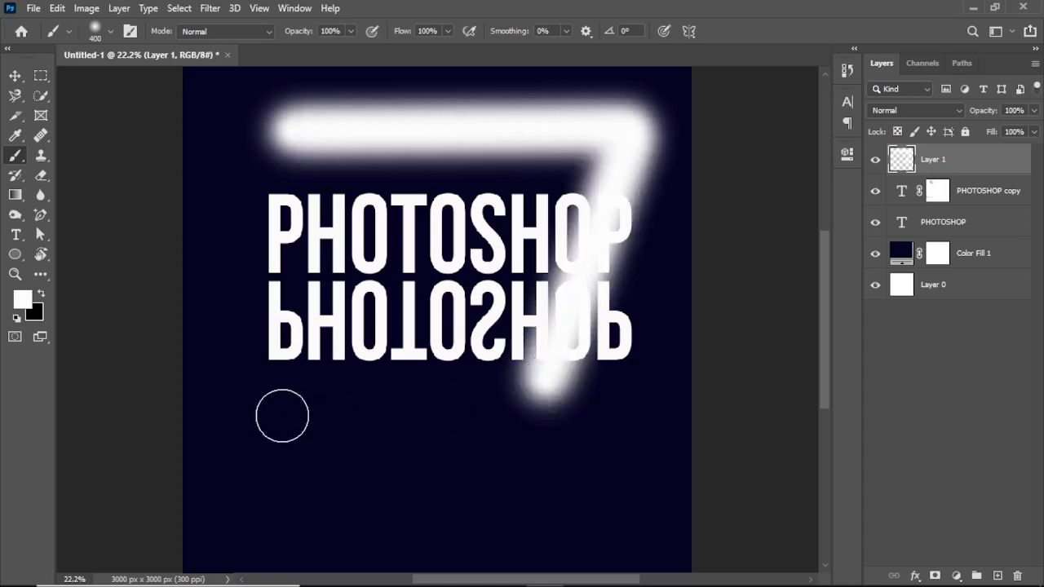
left_click(232, 393, "shift")
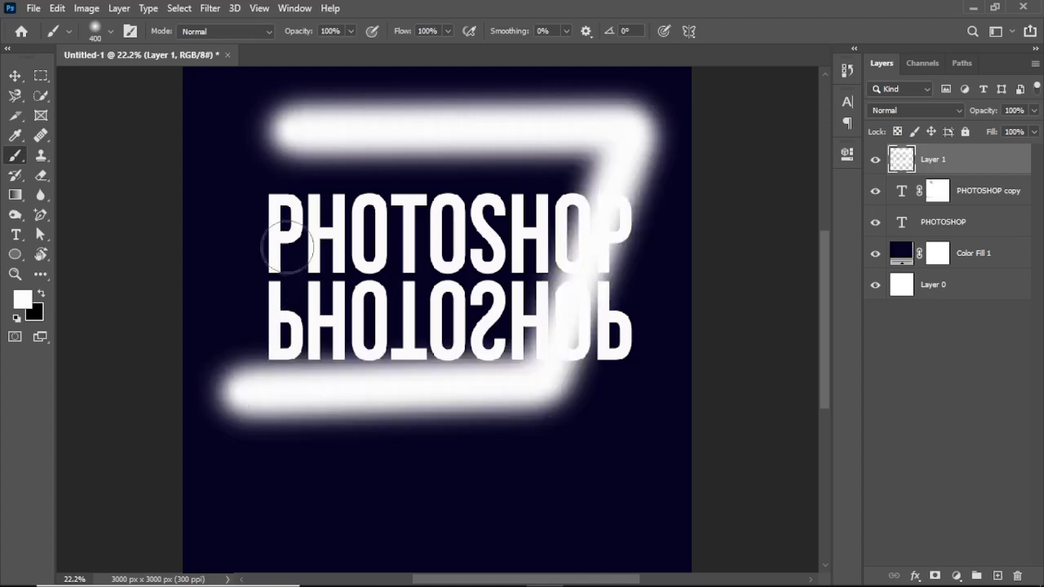
left_click(289, 168, "shift")
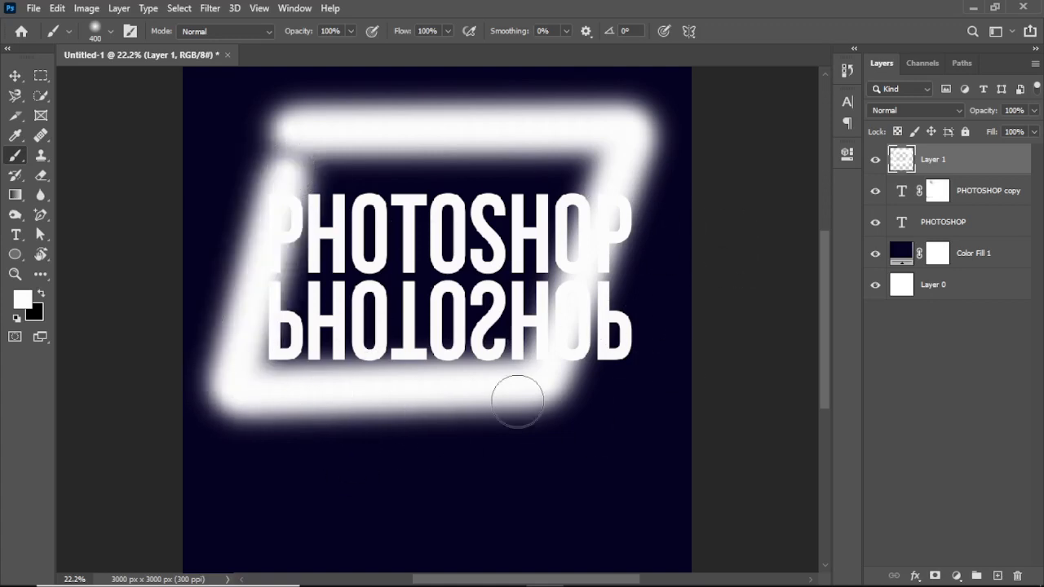
- Undo the last two strokes of the slanted frame and delete the layer holding the rest
key("ctrl+z")
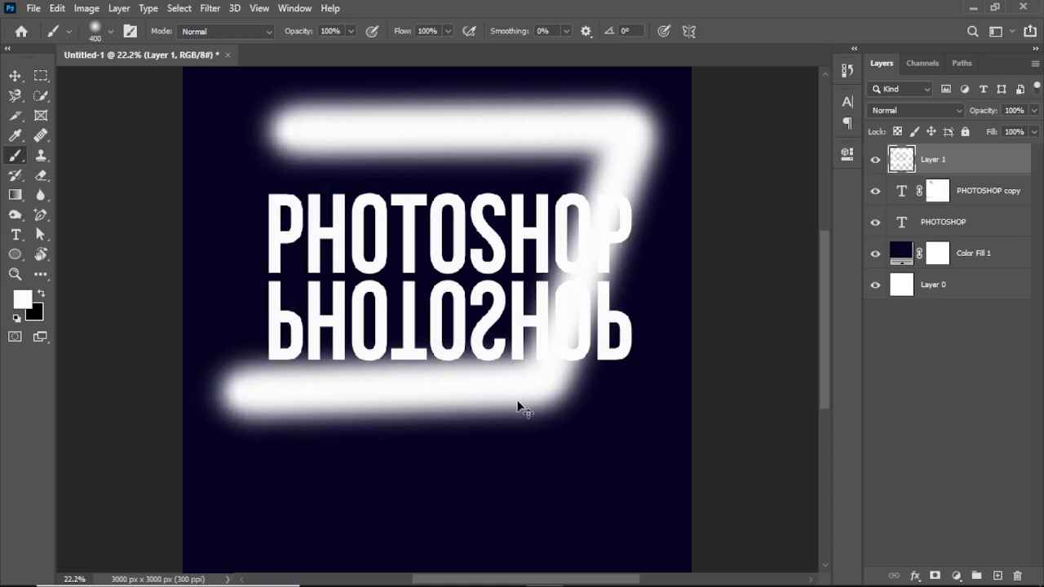
key("ctrl+z")
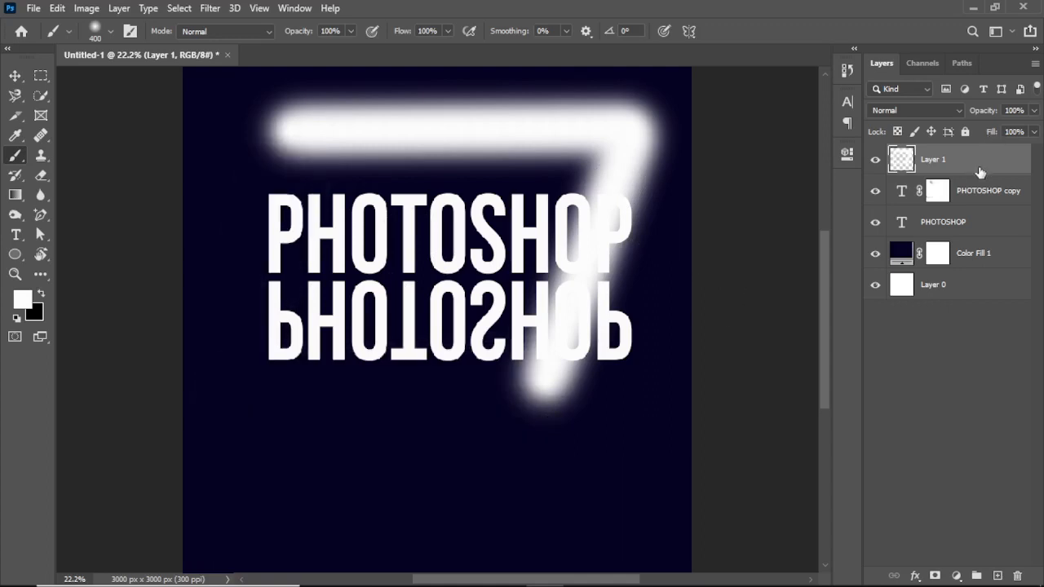
mouse_move(980, 172)
left_mouse_down()
mouse_move(987, 534)
mouse_move(1017, 576)
left_mouse_up()
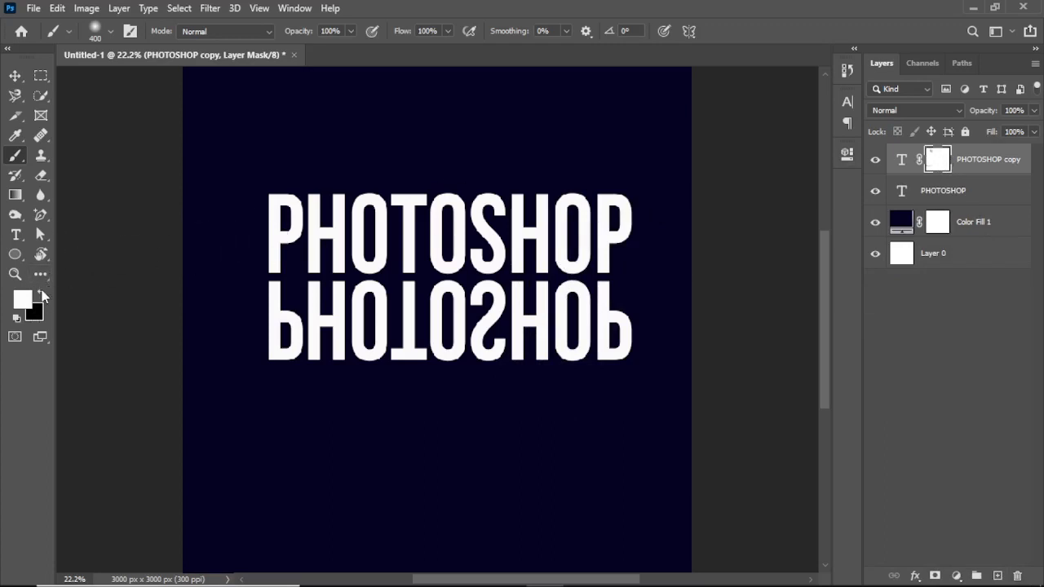
- Paint a straight horizontal black band on the PHOTOSHOP copy's mask across the lower half of the mirrored text to fade the reflection
left_click(42, 295)
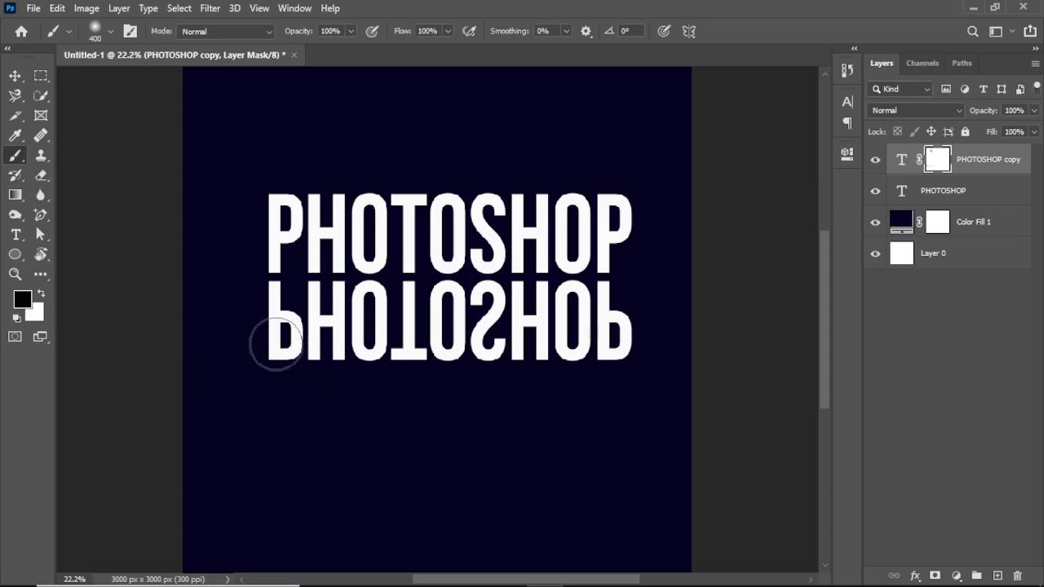
mouse_move(274, 344)
left_mouse_down()
mouse_move(645, 341)
mouse_move(329, 364)
mouse_move(225, 347)
mouse_move(339, 357)
mouse_move(663, 323)
mouse_move(418, 353)
mouse_move(224, 330)
mouse_move(643, 338)
mouse_move(454, 342)
mouse_move(341, 328)
mouse_move(216, 335)
left_mouse_up()
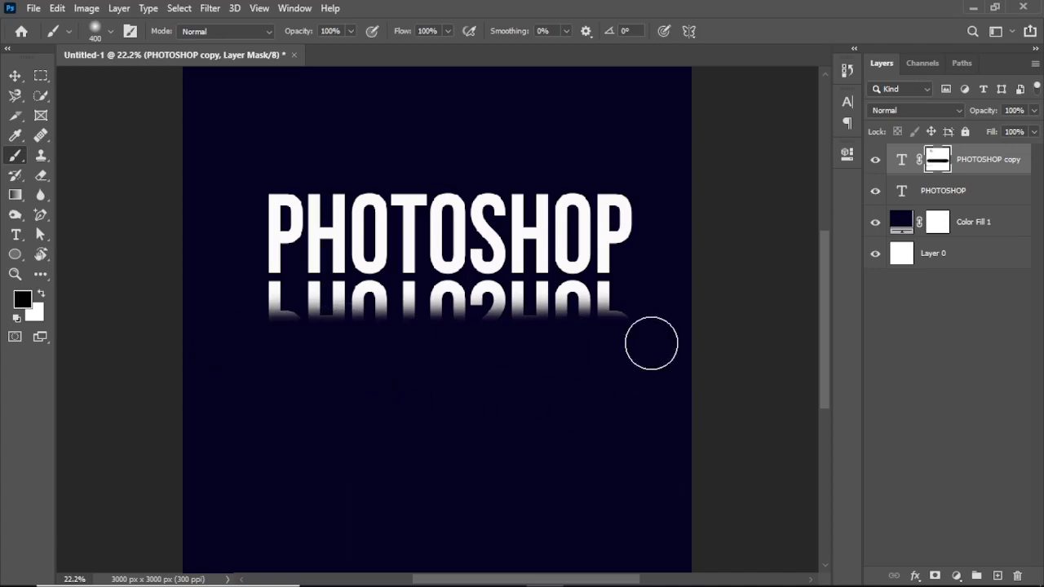
- Refill the PHOTOSHOP copy's mask with white and repaint a soft black band across the lower part of the mirrored text
key("ctrl+BackSpace")
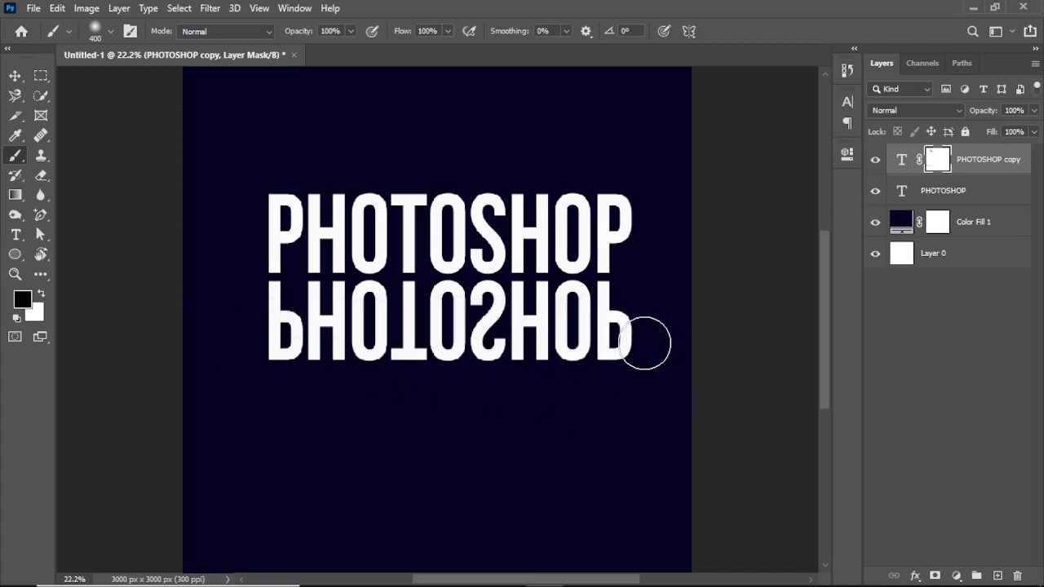
mouse_move(644, 342)
left_mouse_down()
mouse_move(453, 367)
mouse_move(258, 355)
mouse_move(527, 376)
mouse_move(726, 367)
left_mouse_up()
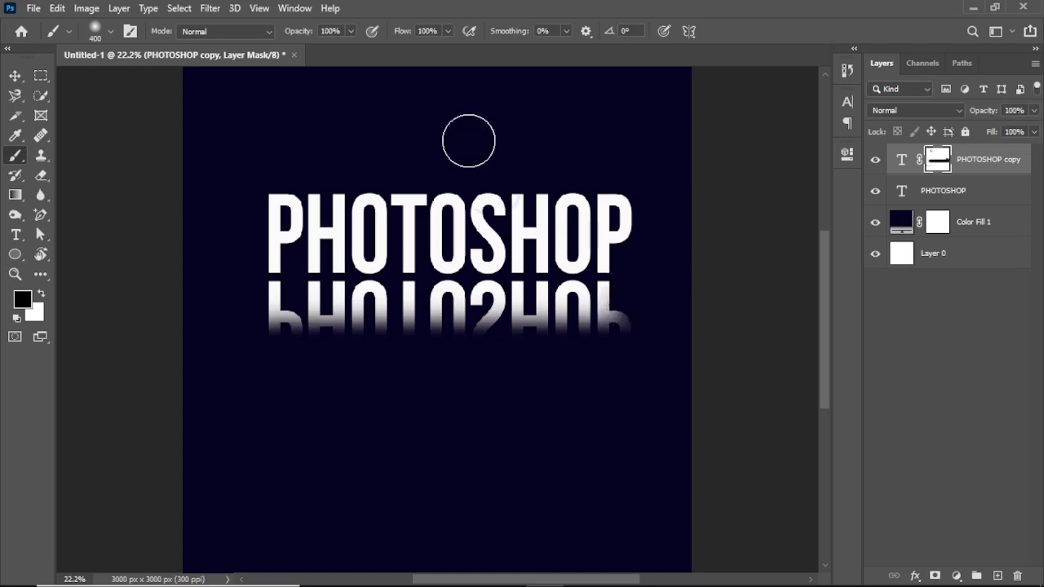
- Reduce the brush flow to 51% and paint black higher across the mirrored text's mask to fade the reflection further
left_click(407, 33)
left_click_drag(407, 34, 377, 35)
left_click_drag(408, 37, 402, 37)
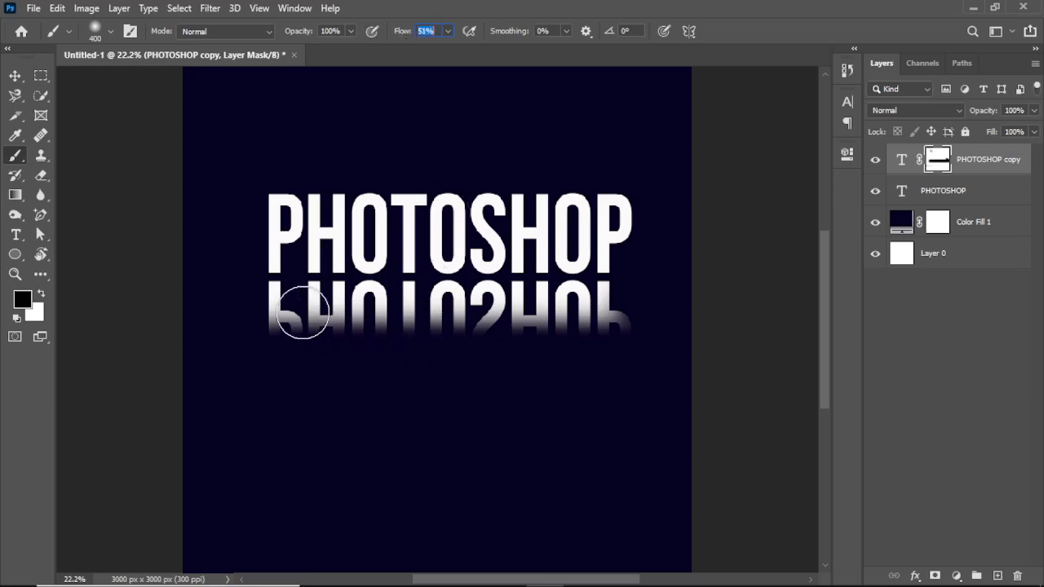
mouse_move(275, 318)
left_mouse_down()
mouse_move(657, 338)
mouse_move(236, 316)
left_mouse_up()
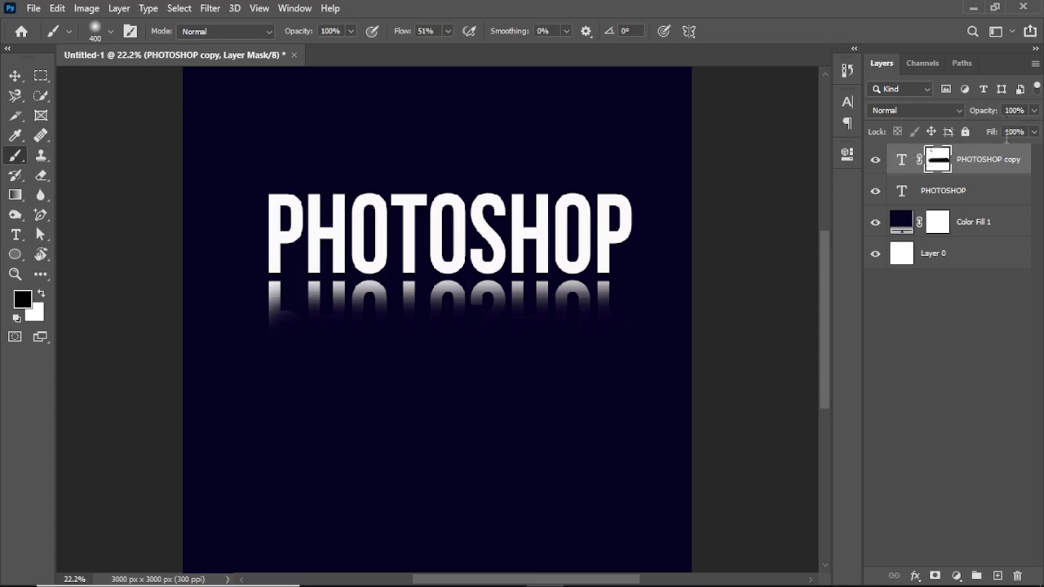
- Lower the PHOTOSHOP copy layer's opacity to 52% and switch to the Move tool
left_click(1018, 164)
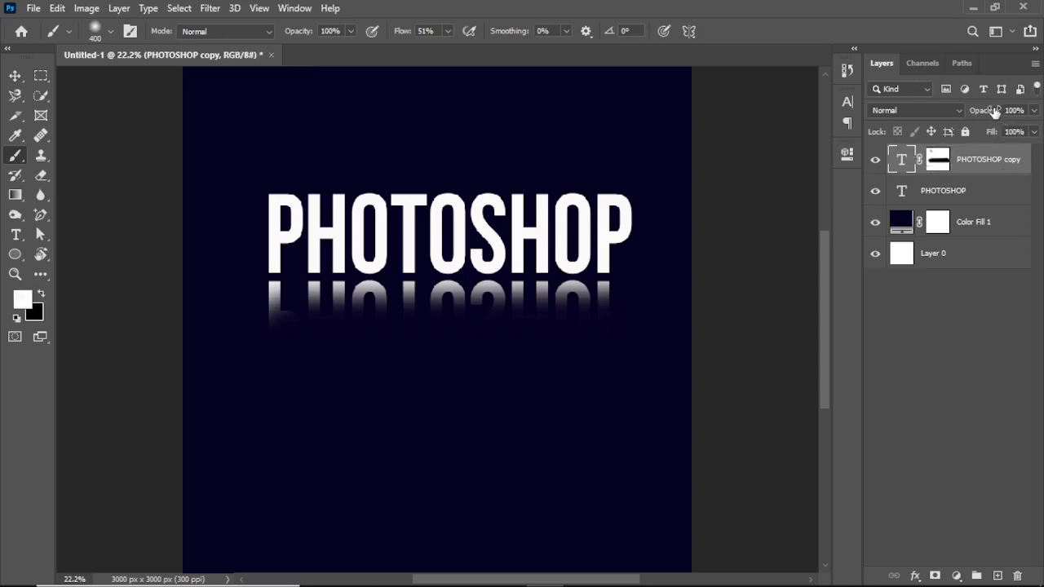
left_click_drag(993, 111, 985, 116)
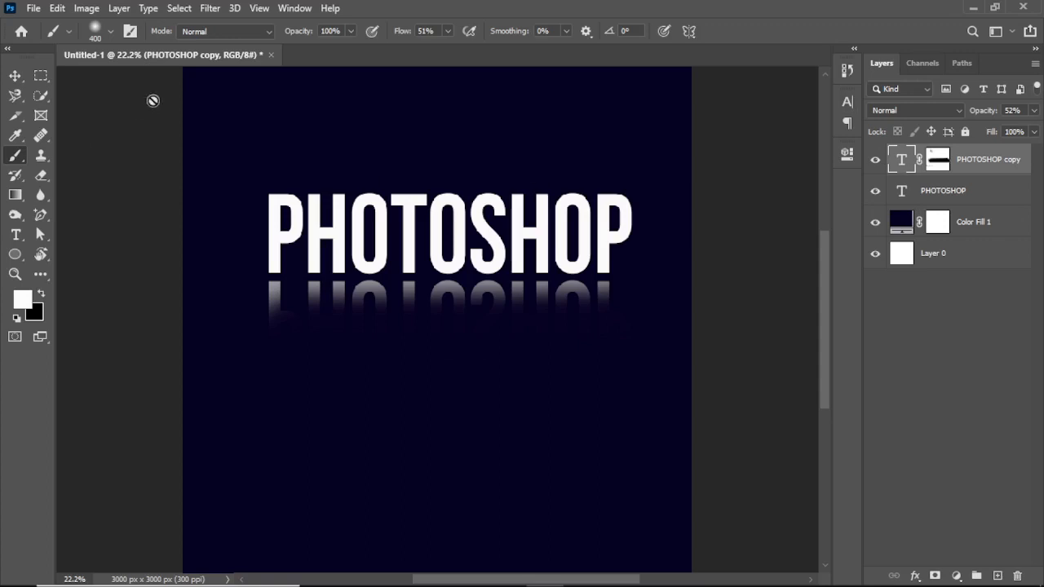
left_click(15, 76)
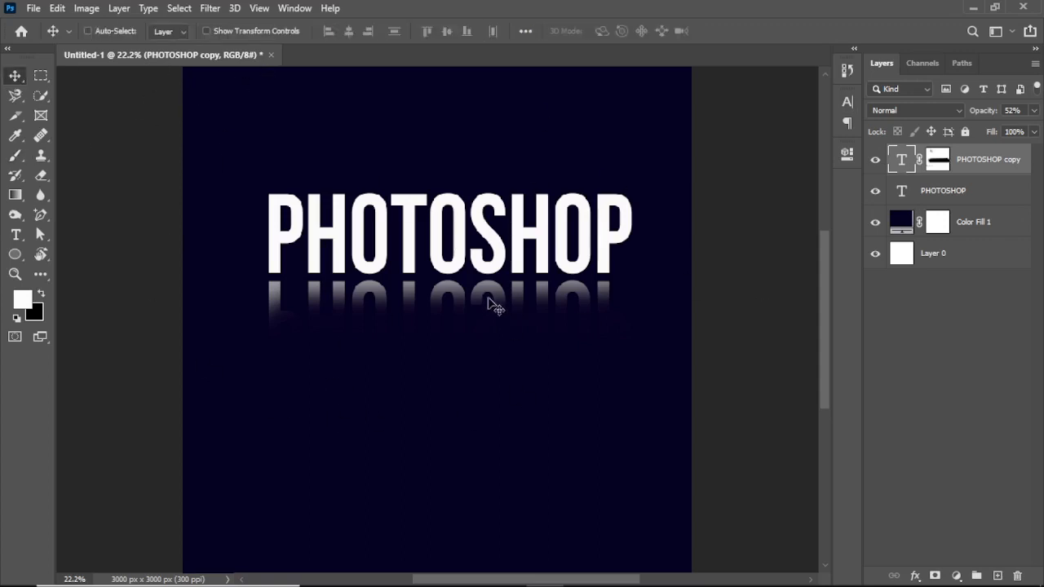
- Place the Man Dancing image from the desktop's masking file folder into the Photoshop document at the offered size
left_click(974, 8)
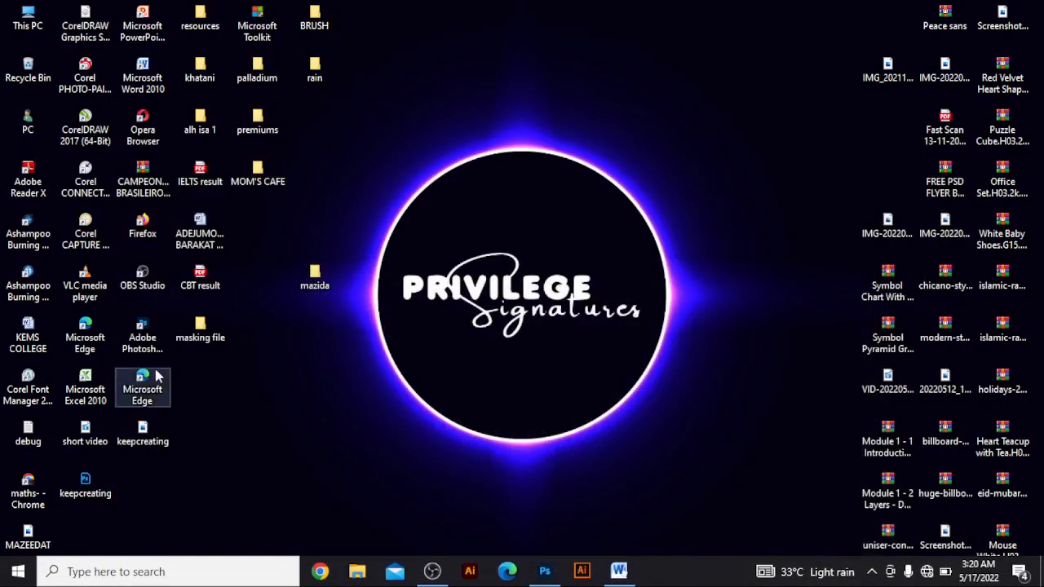
double_click(208, 331)
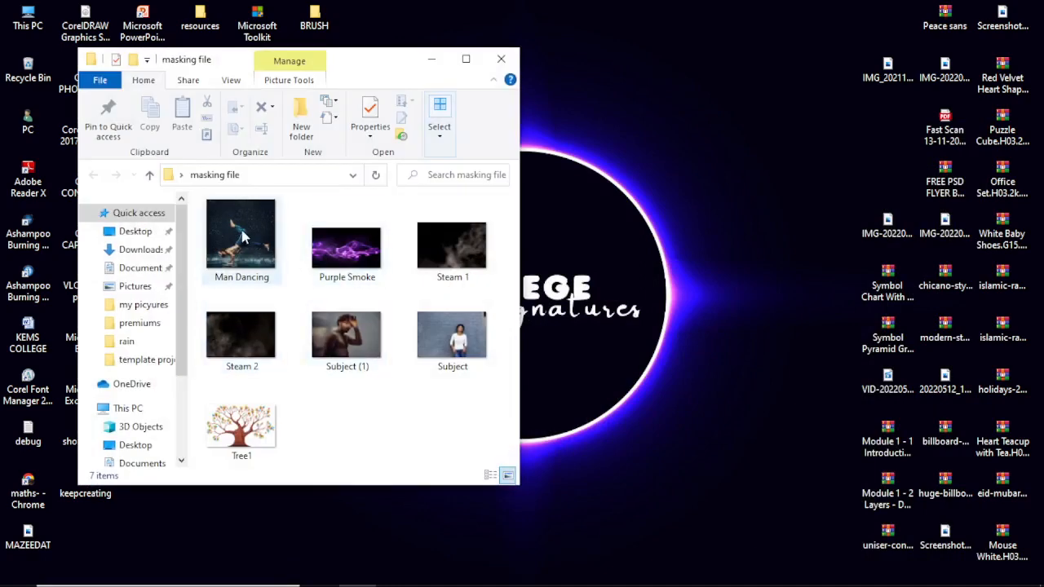
left_click_drag(243, 234, 600, 559)
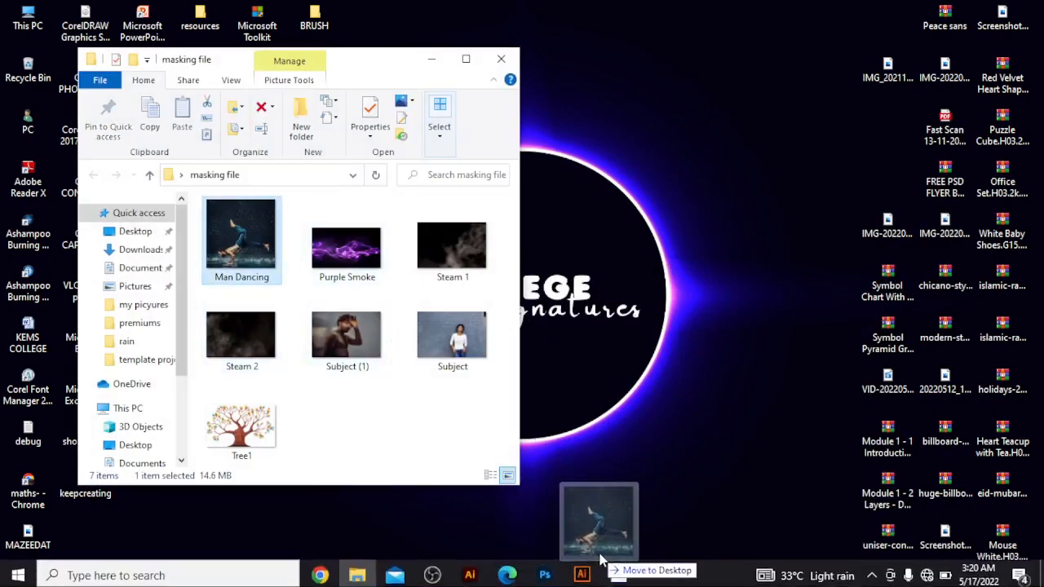
left_click(542, 563)
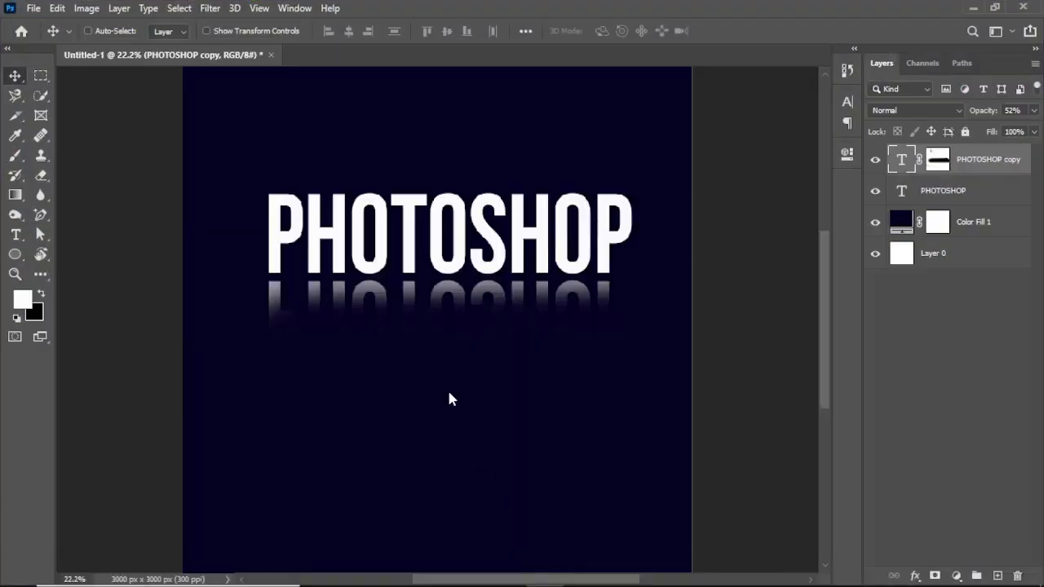
key("ctrl+t")
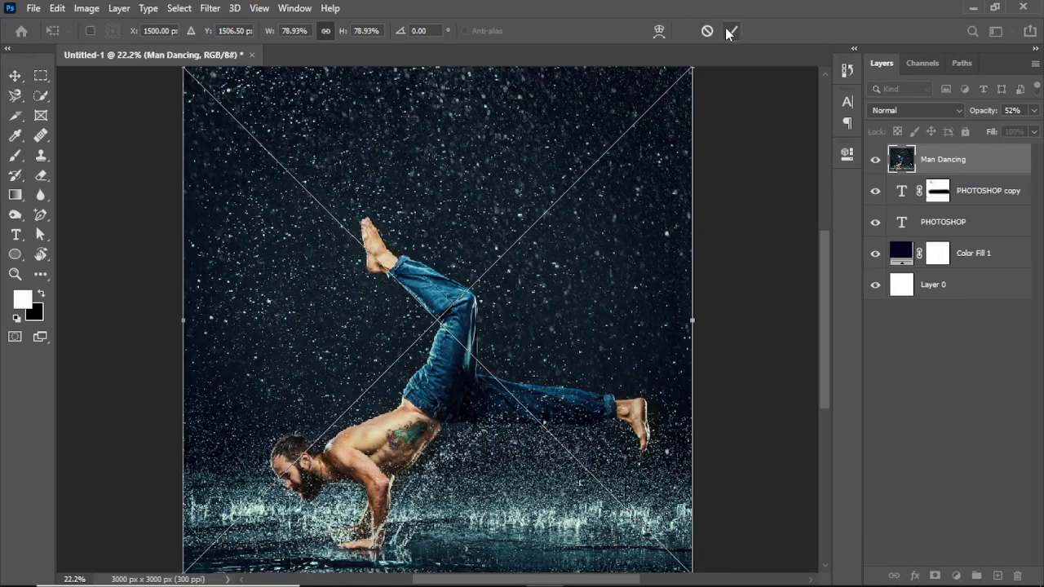
left_click(729, 31)
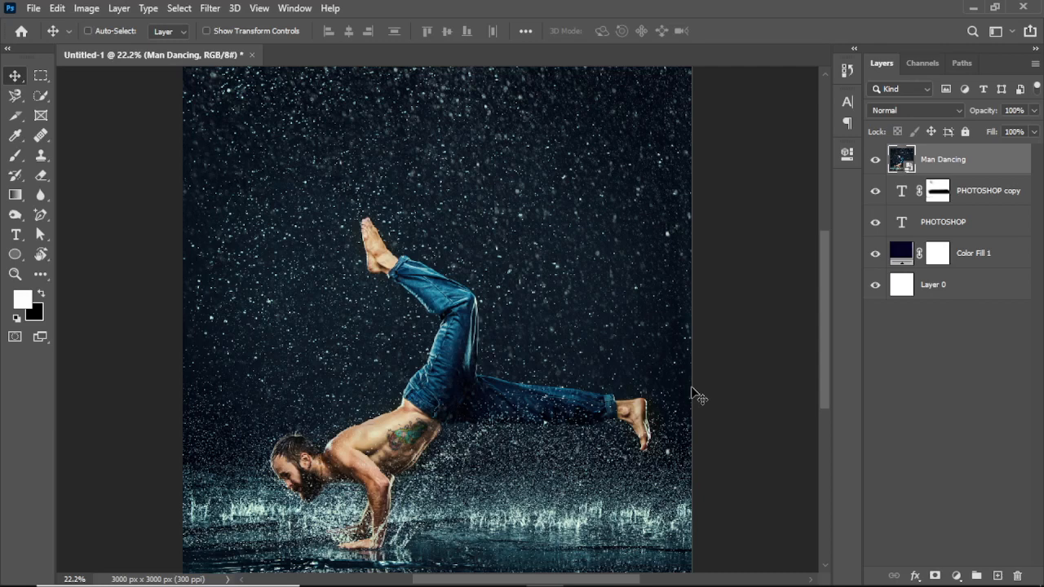
mouse_move(522, 584)
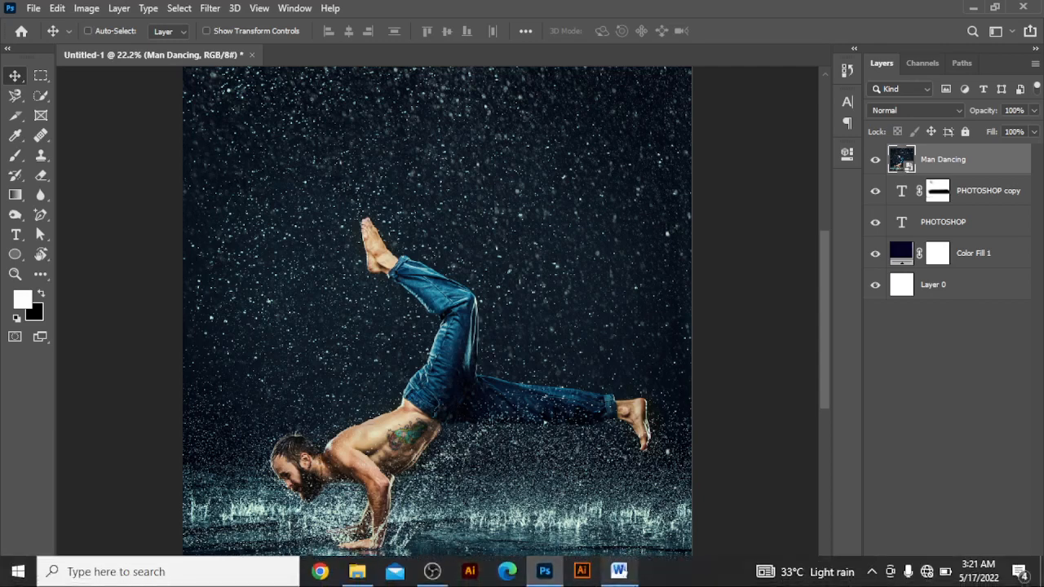
left_click(435, 573)
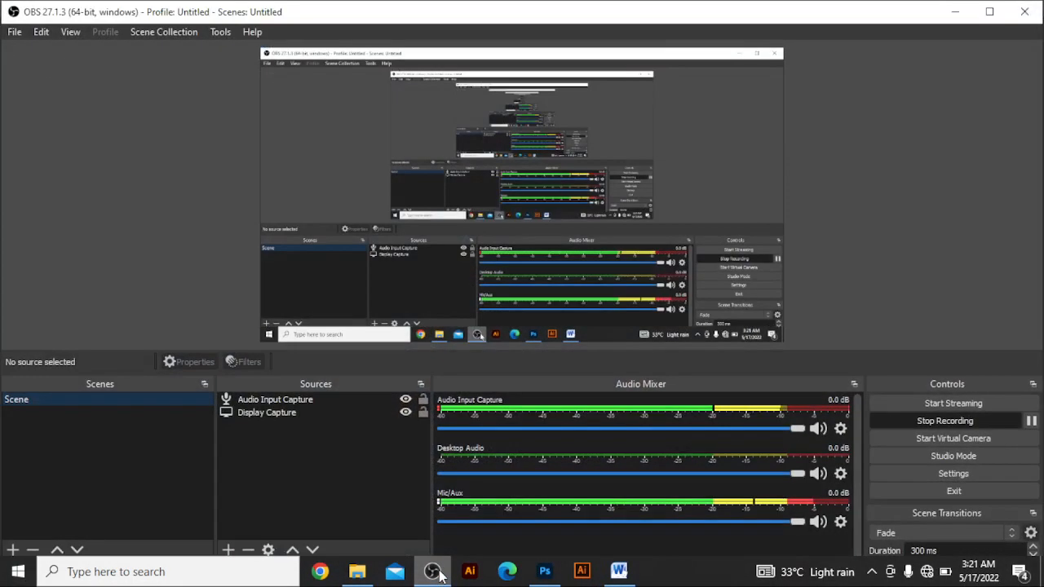
left_click(543, 572)
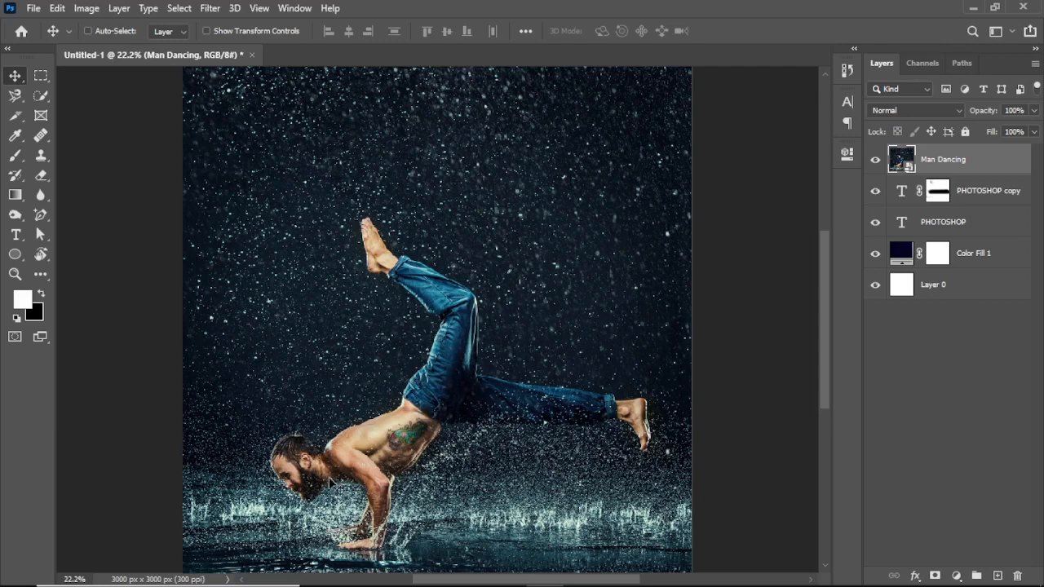
- Place the Purple Smoke image from the masking file folder over the dancer, slightly lower than the canvas centre, at 60% scale
mouse_move(367, 585)
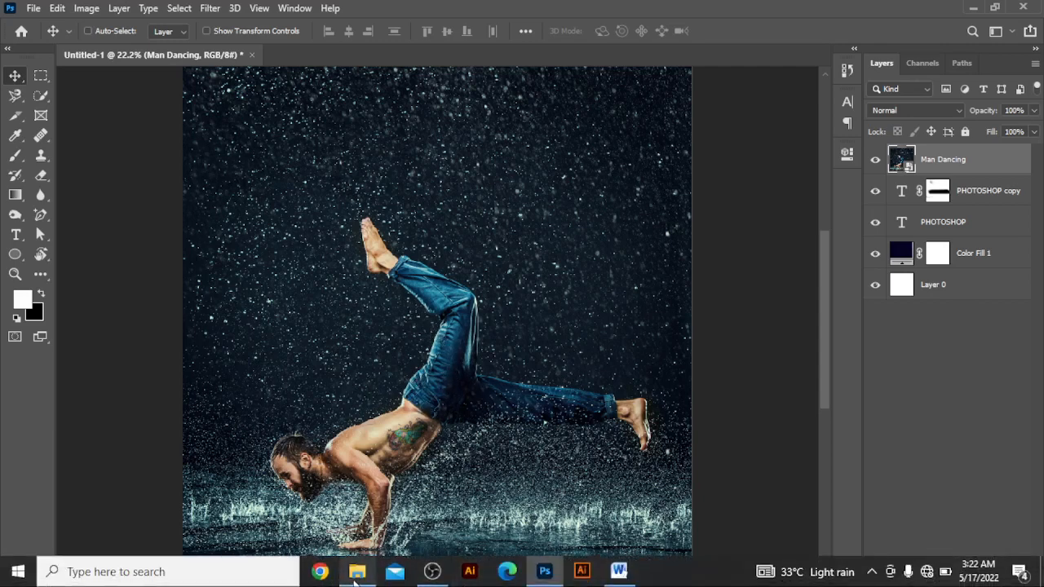
left_click(356, 571)
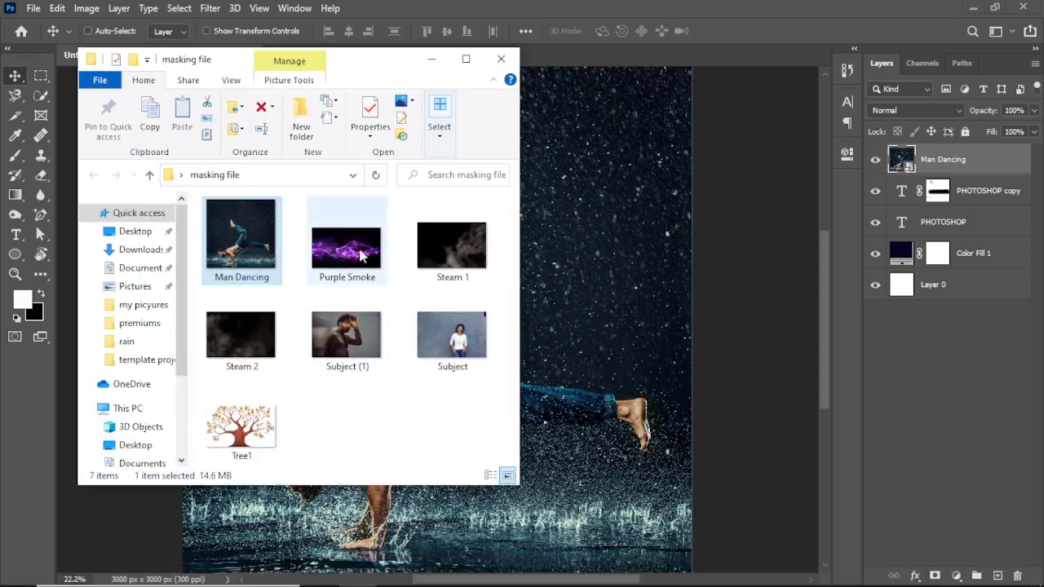
left_click_drag(363, 257, 536, 309)
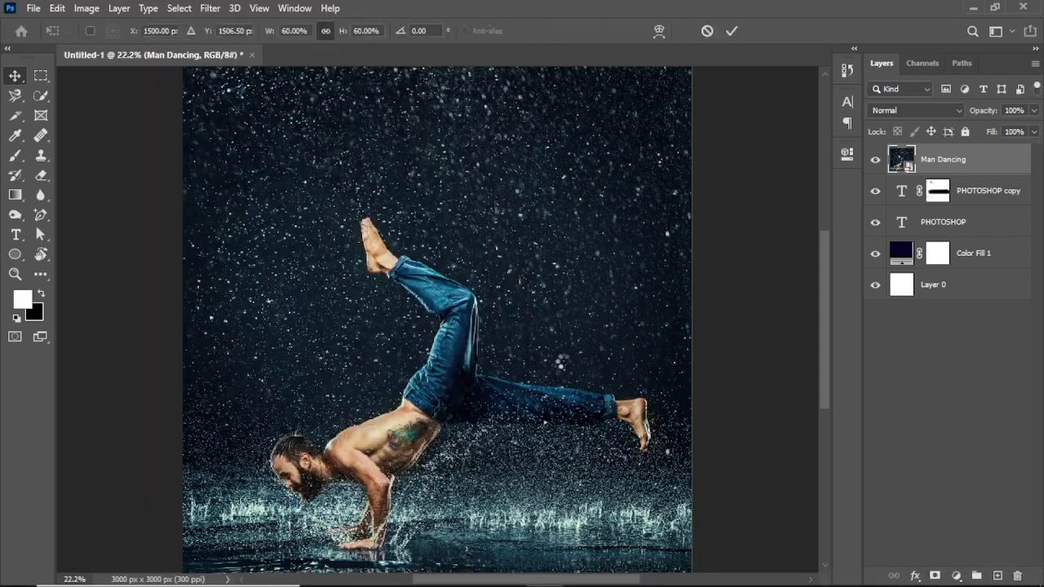
mouse_move(444, 324)
left_mouse_down()
mouse_move(448, 345)
mouse_move(429, 342)
mouse_move(441, 343)
left_mouse_up()
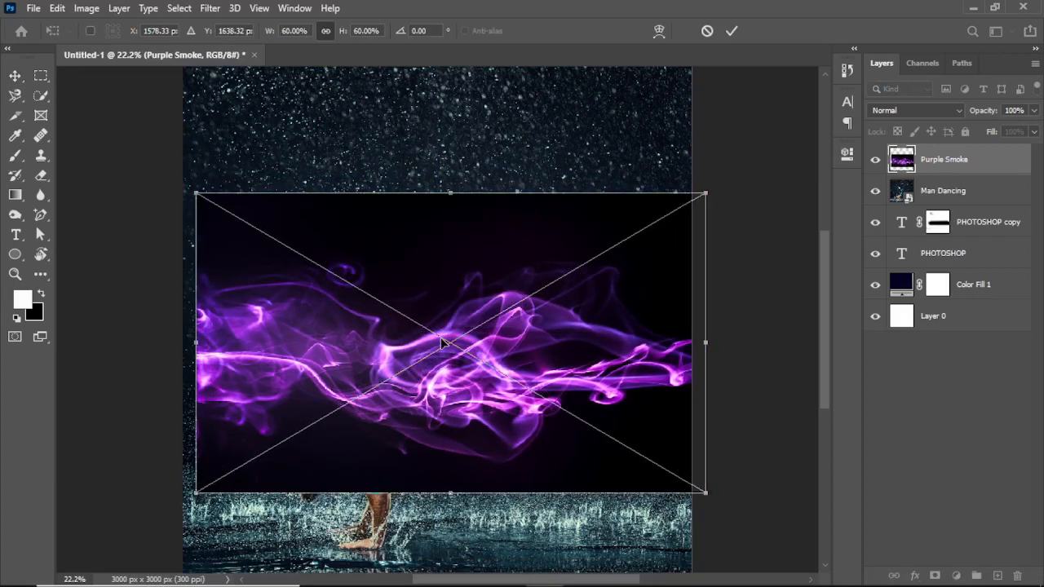
left_click(731, 33)
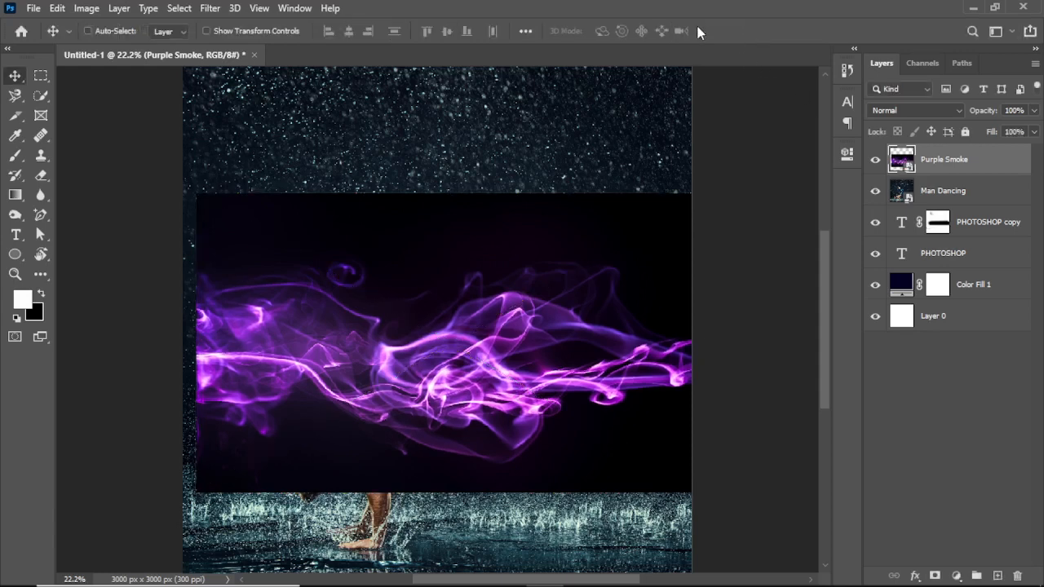
- Shift the Purple Smoke image so it spans the canvas width and set its blend mode to Screen
left_click_drag(537, 343, 524, 344)
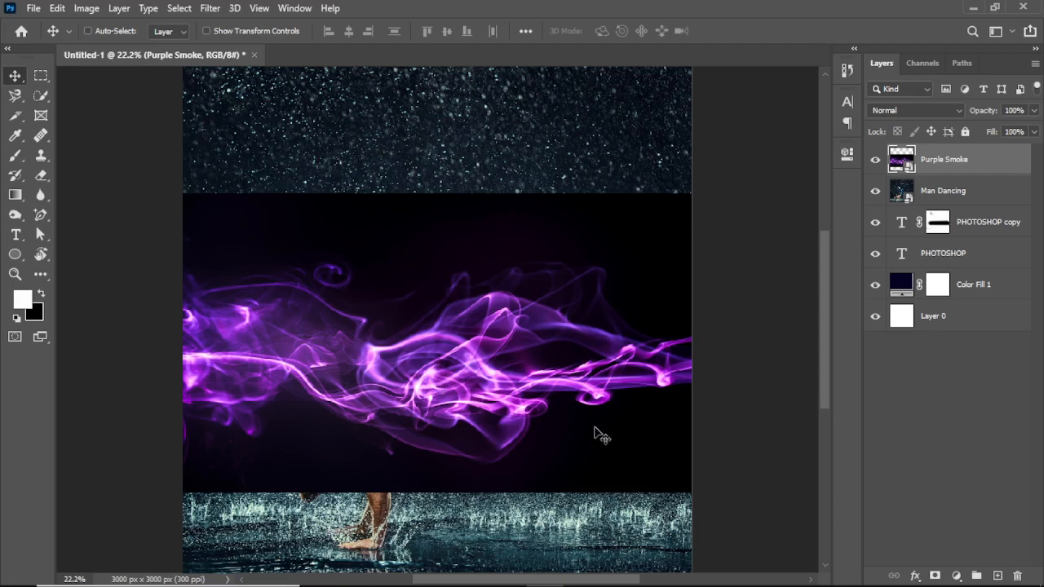
left_click(960, 110)
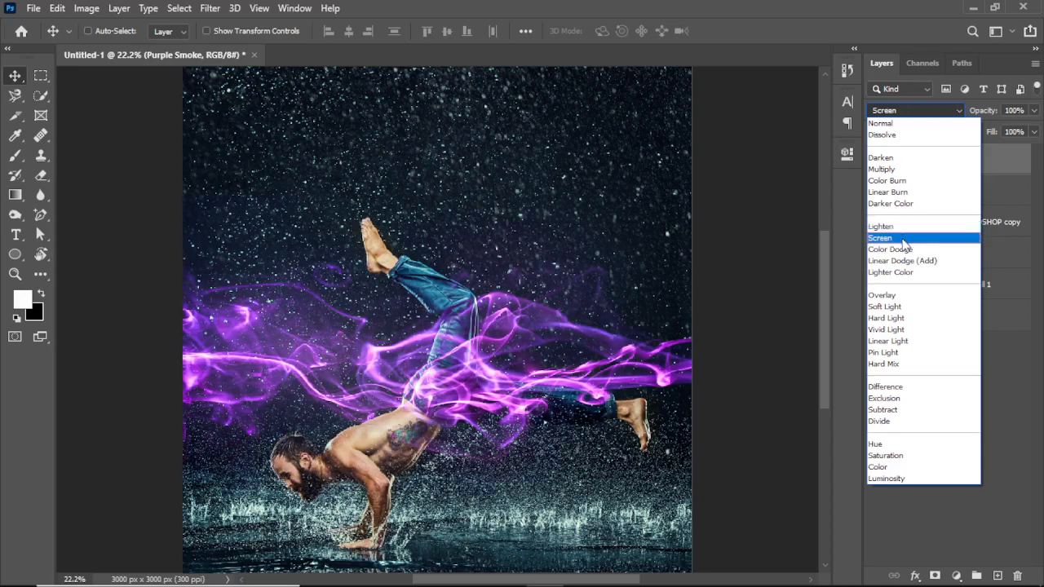
left_click(904, 238)
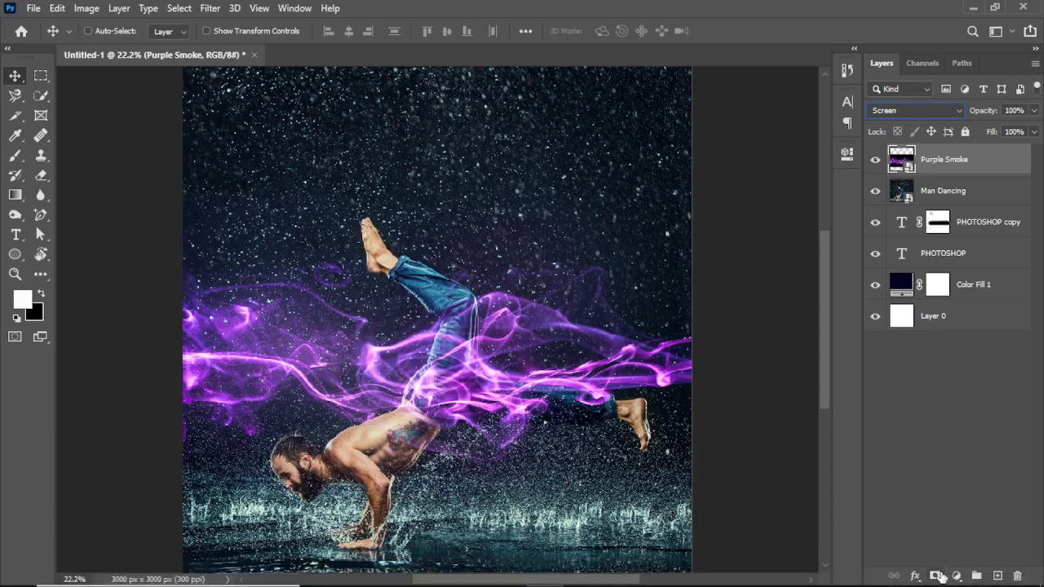
- Try a layer mask on Purple Smoke, painting black over the dancer's thigh to hide the smoke, and undo the stroke and mask
left_click(936, 575)
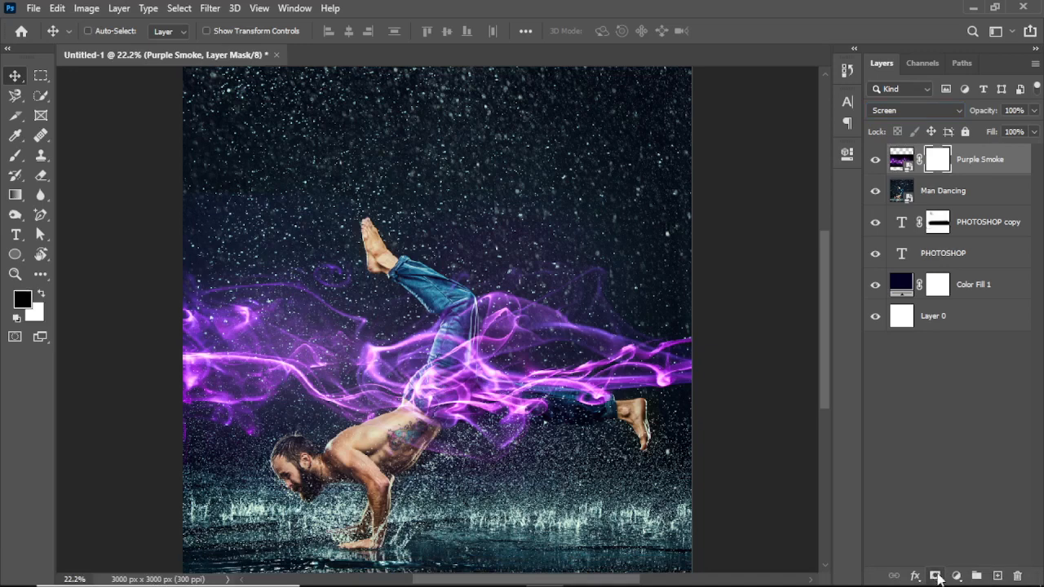
left_click(14, 156)
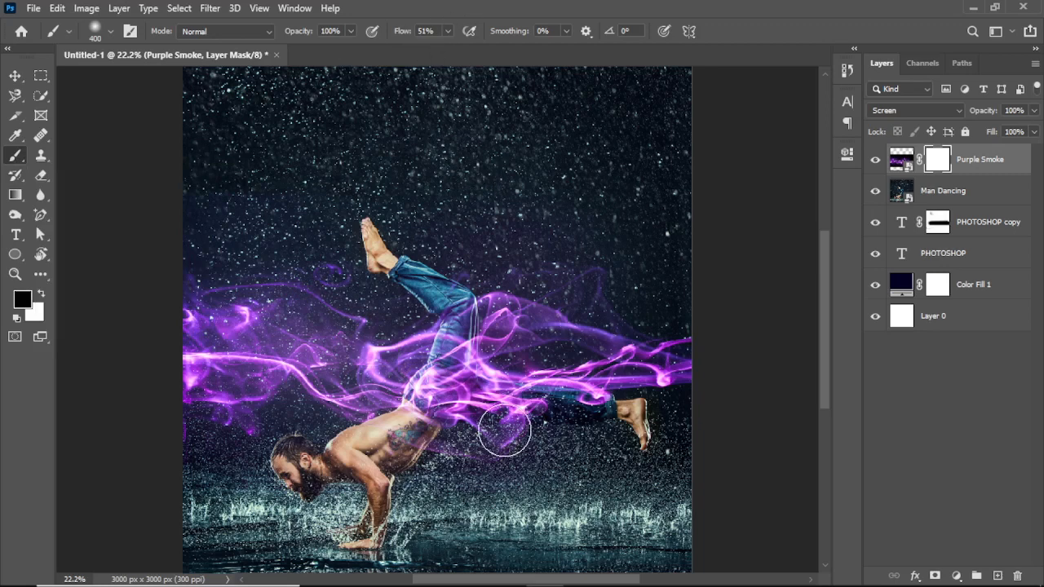
mouse_move(456, 352)
left_mouse_down()
mouse_move(421, 402)
mouse_move(429, 412)
left_mouse_up()
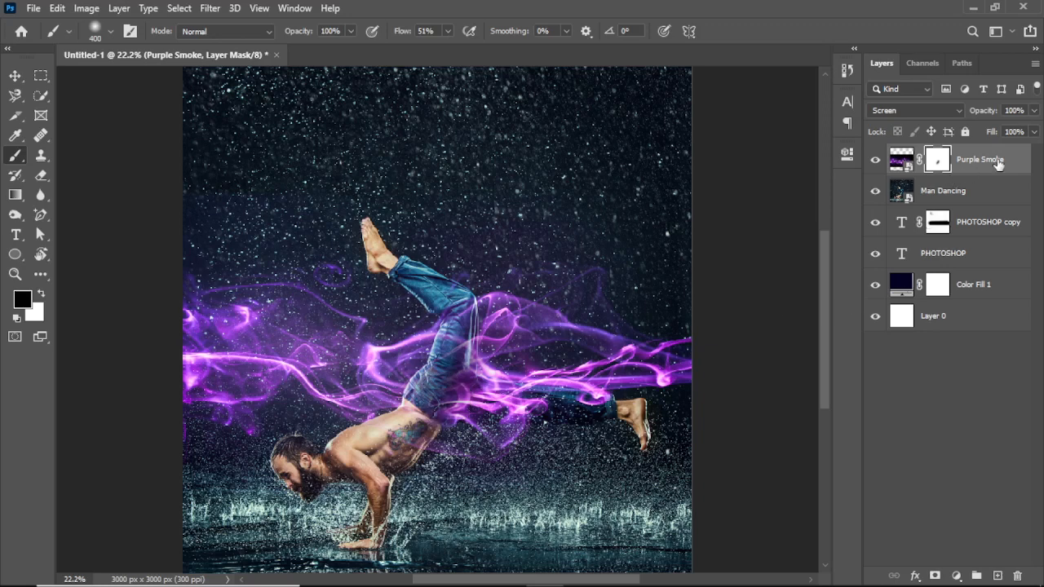
key("ctrl+z")
key("ctrl+z")
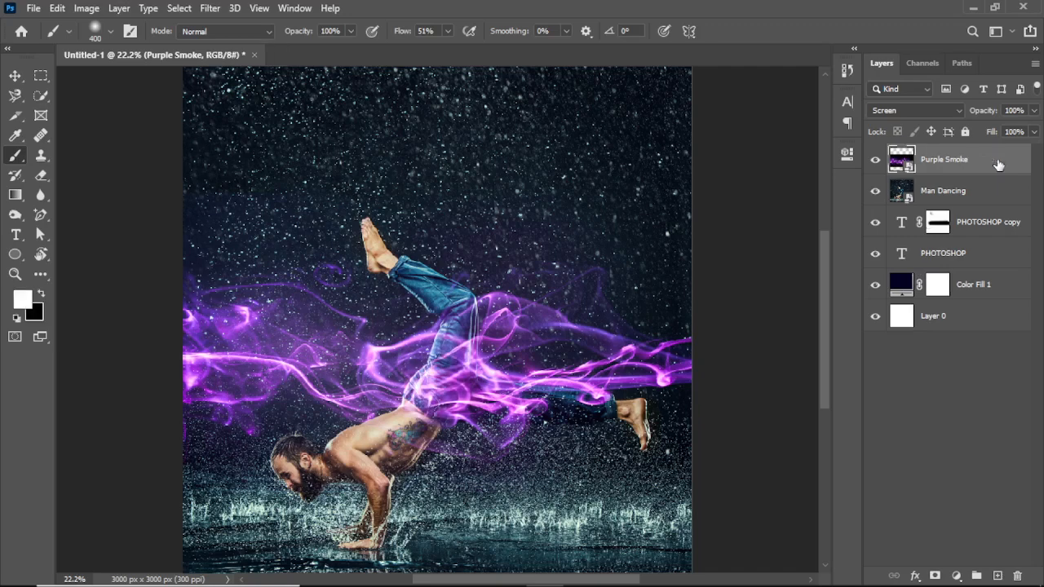
- Rasterize the Purple Smoke layer and undo the rasterization
right_click(997, 161)
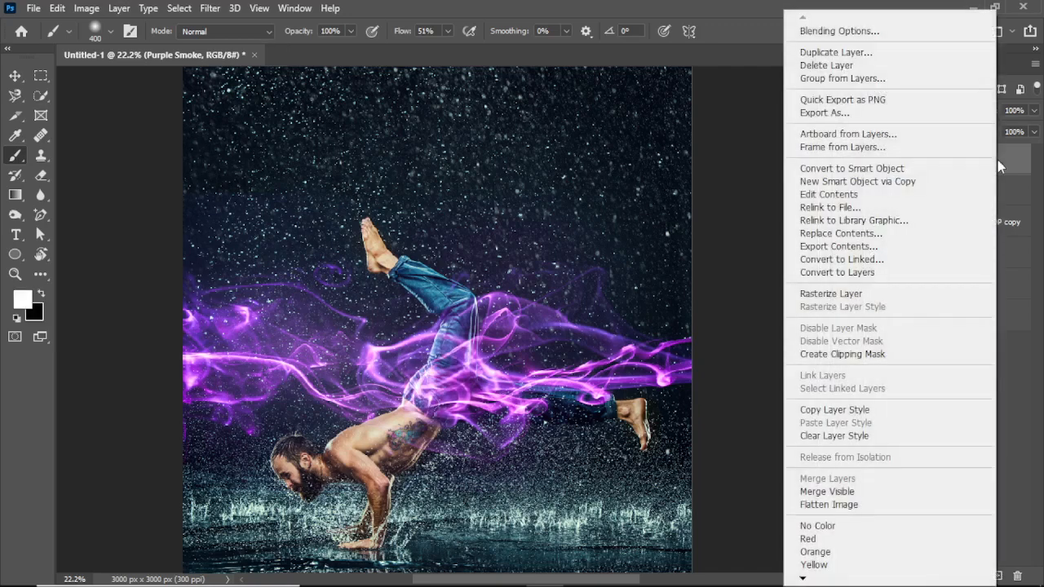
left_click(874, 295)
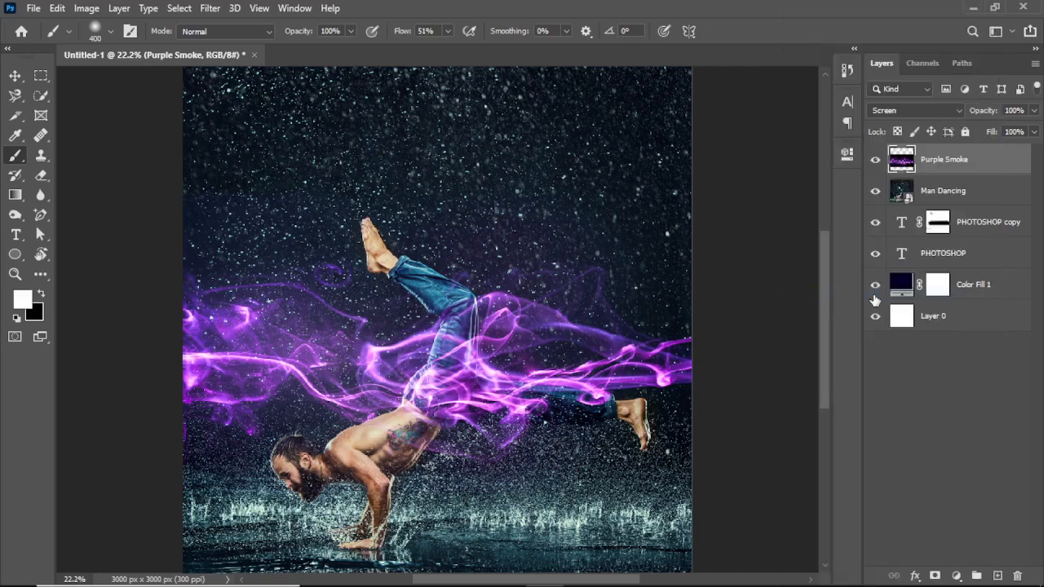
key("ctrl+z")
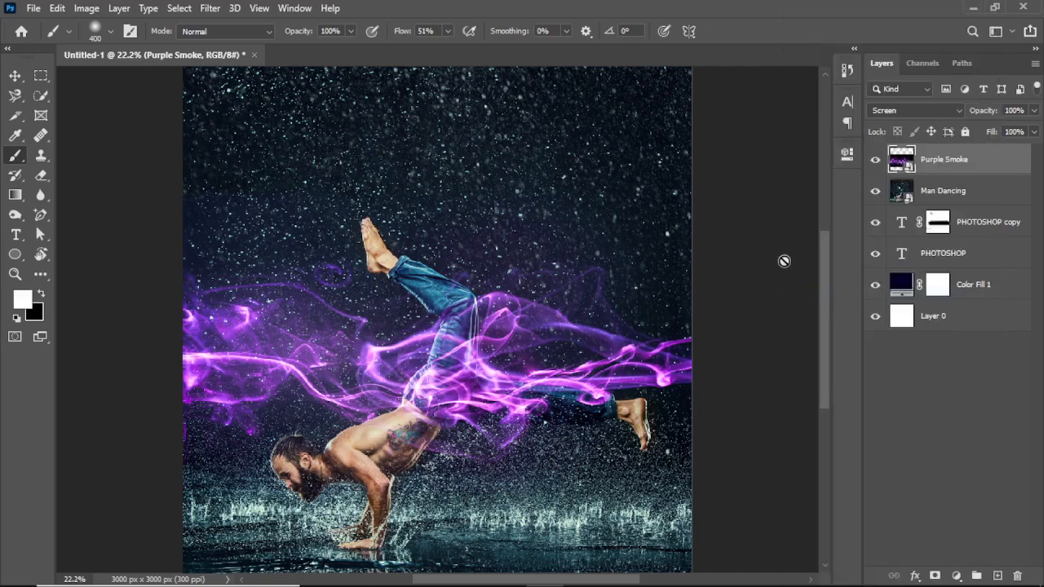
- Try the Eraser tool on the smoke near the dancer's leg and decline rasterizing the smart object
left_click(41, 177)
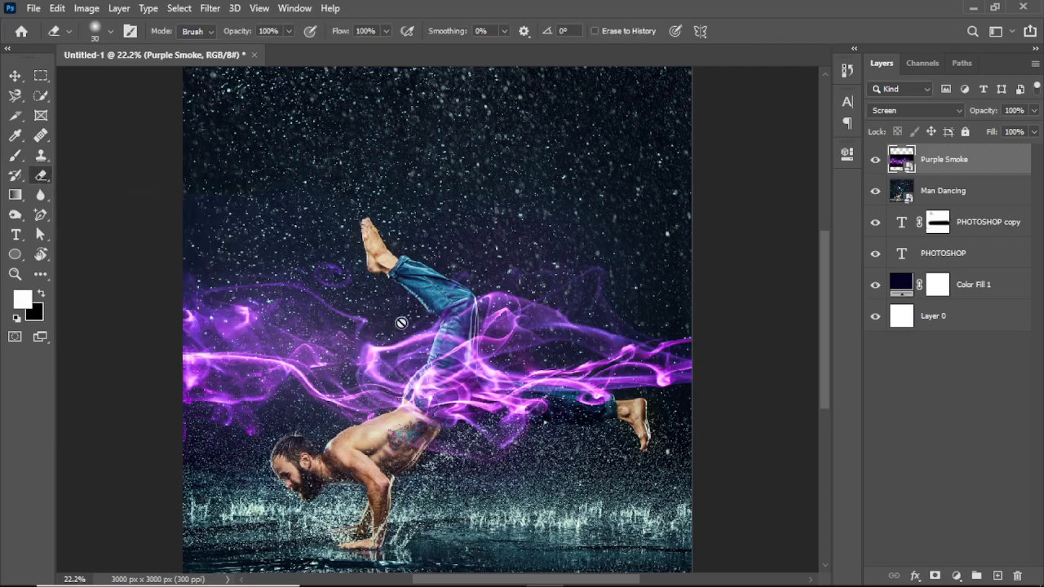
left_click(412, 347)
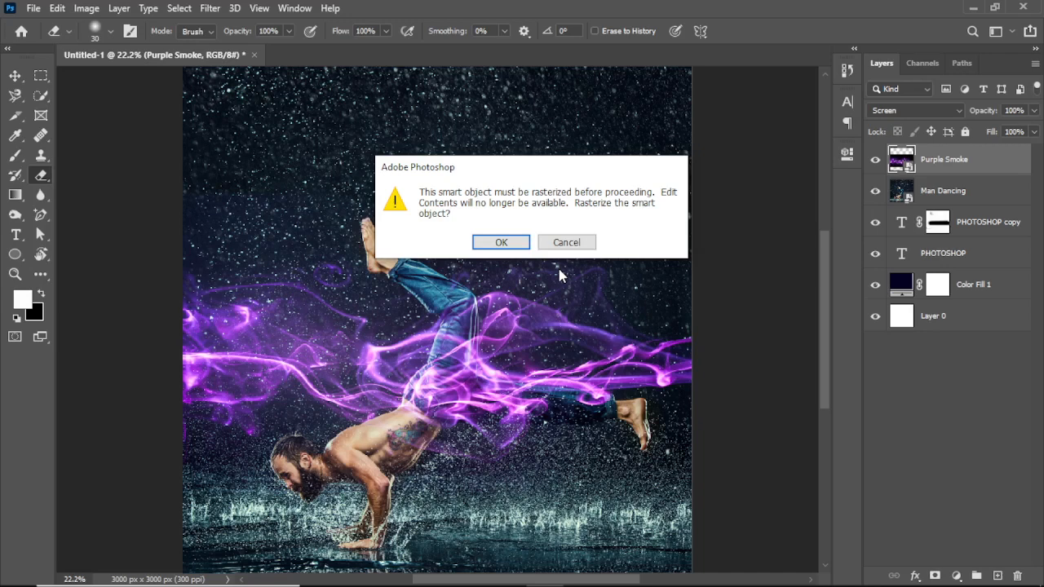
left_click(560, 242)
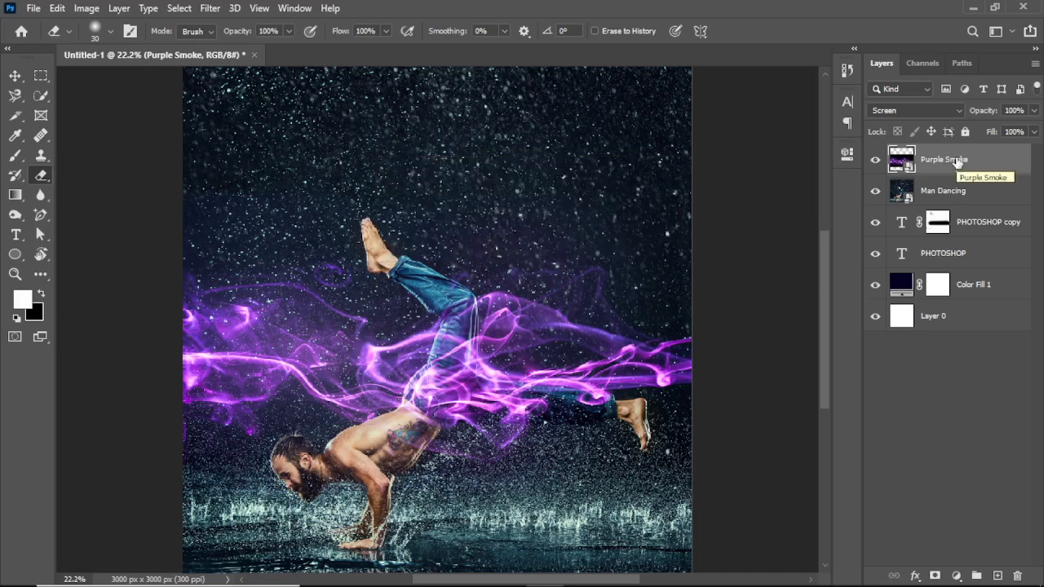
- Rasterize the Purple Smoke layer
right_click(957, 160)
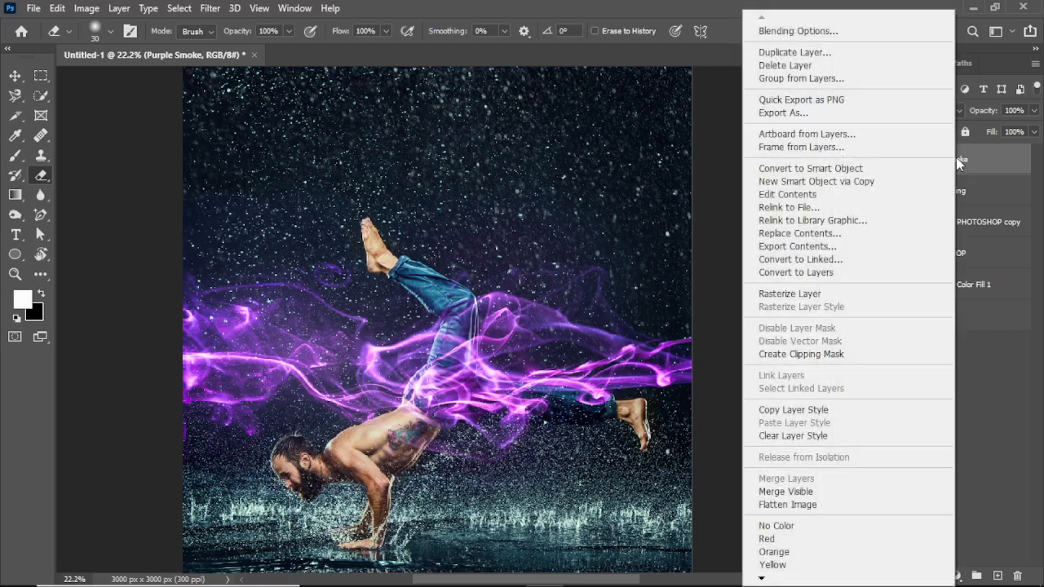
left_click(840, 295)
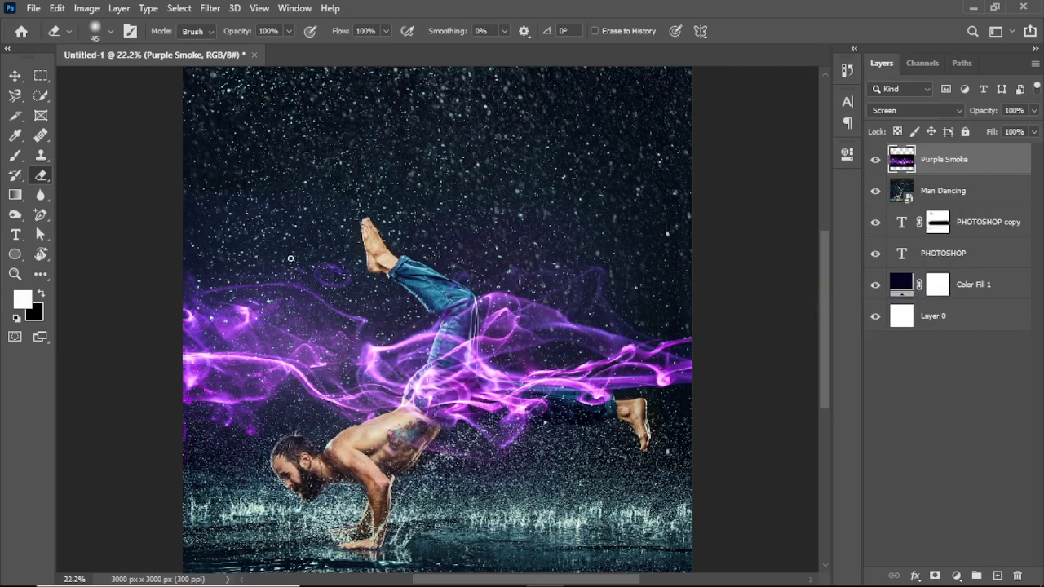
- Erase the smoke over the dancer's thigh with the Eraser tool at size 600 and 72% flow
key("bracketright")
key("bracketright")
key("bracketright")
key("bracketright")
key("bracketright")
key("bracketright")
key("bracketright")
key("bracketright")
key("bracketright")
key("bracketright")
key("bracketright")
key("bracketright")
key("bracketright")
key("bracketright")
key("bracketright")
key("bracketright")
key("bracketright")
key("bracketright")
key("bracketright")
key("bracketright")
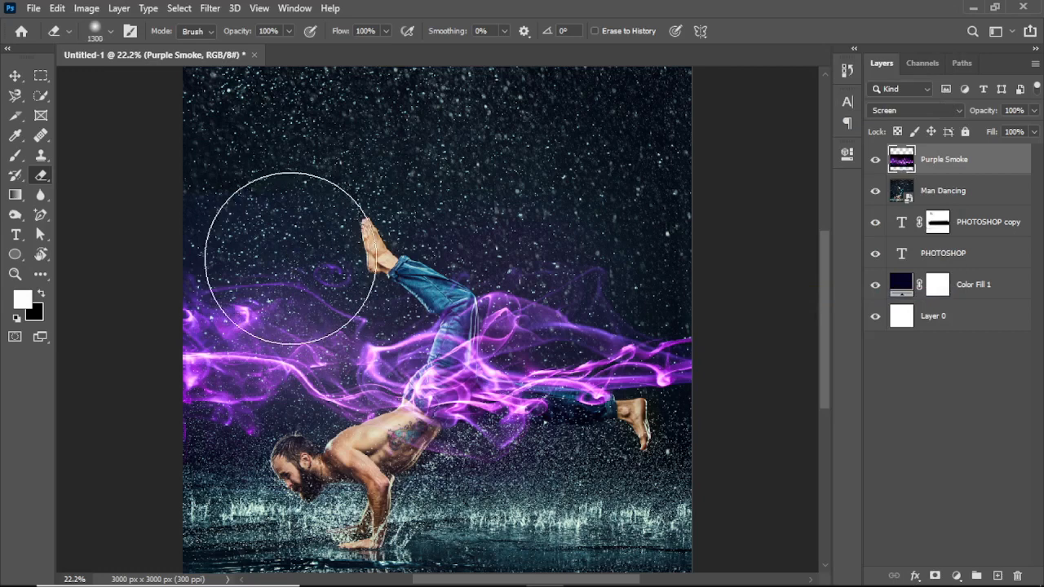
key("bracketleft")
key("bracketleft")
key("bracketleft")
key("bracketleft")
key("bracketleft")
key("bracketleft")
key("bracketleft")
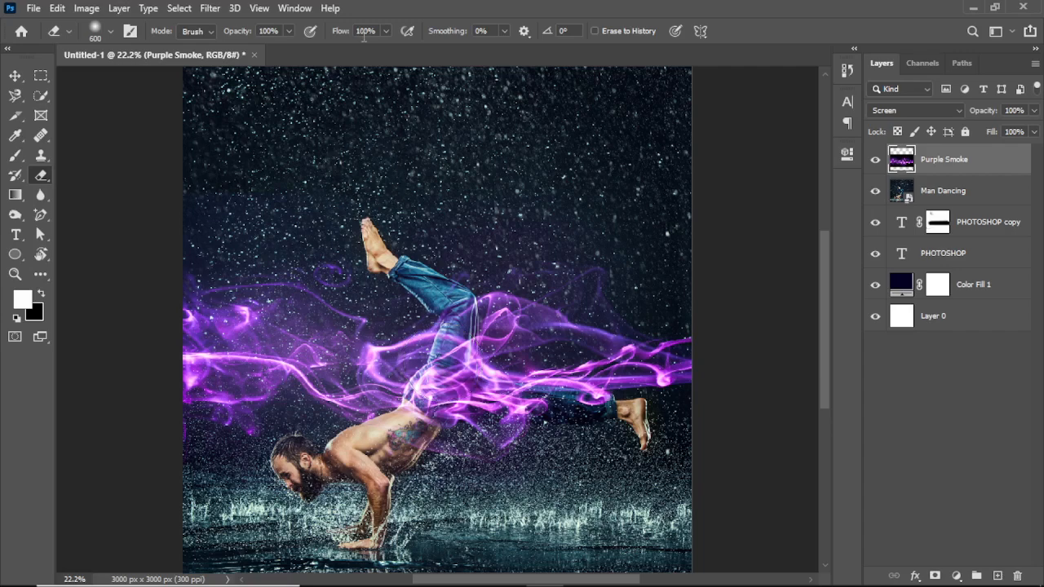
left_click_drag(347, 35, 333, 37)
left_click_drag(445, 360, 424, 388)
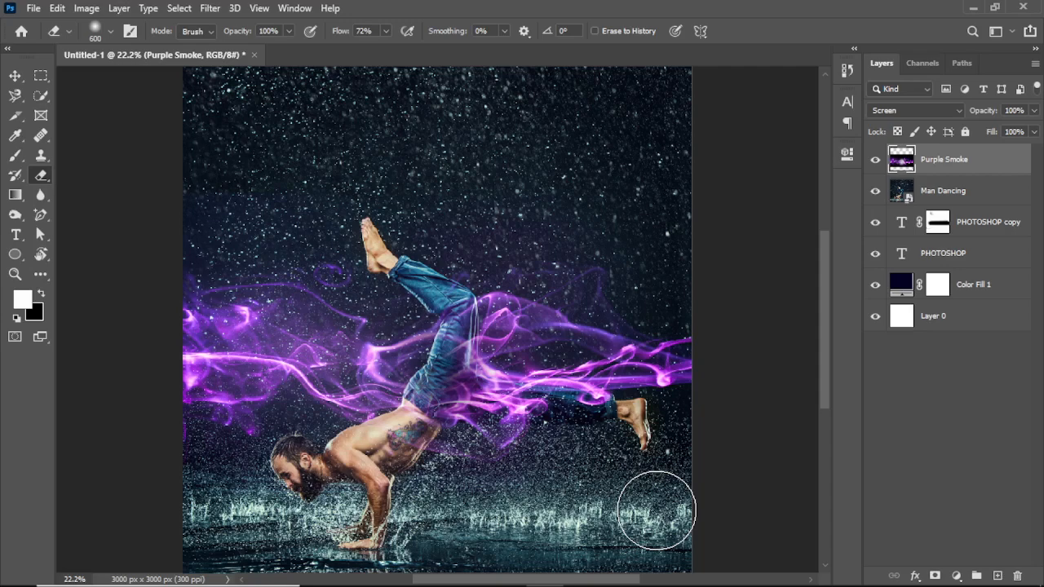
- Add a 12.5 pt text line in Bebas Neue Bold with a person's name above the dancer
left_click(16, 238)
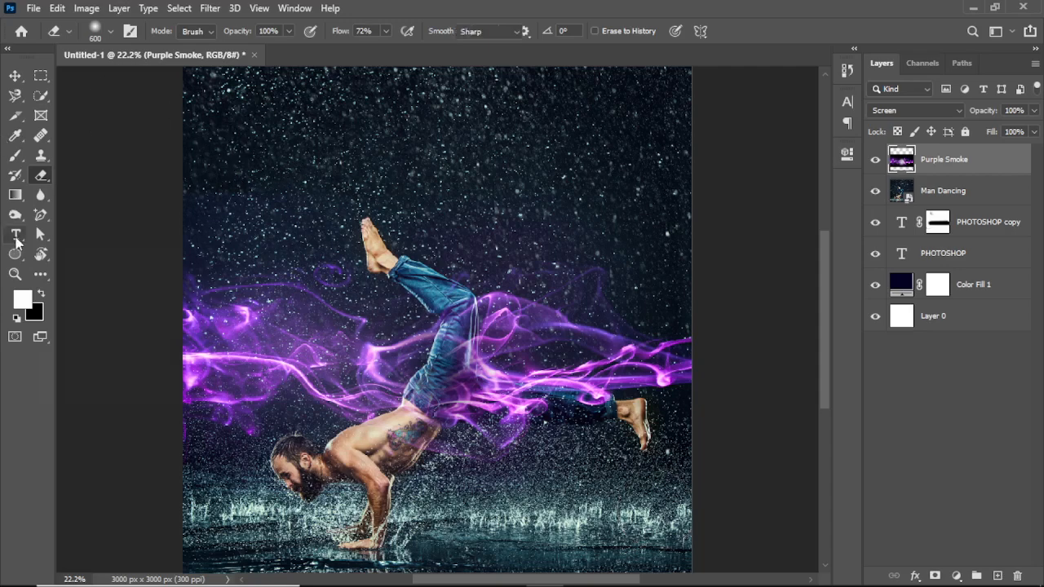
left_click(243, 161)
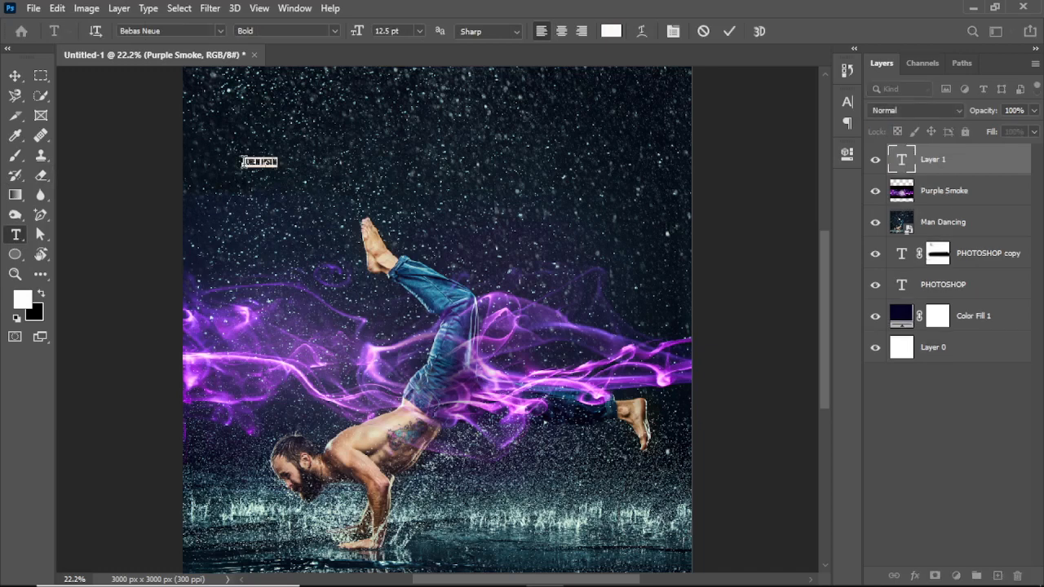
type("MANIPUL")
left_click(730, 34)
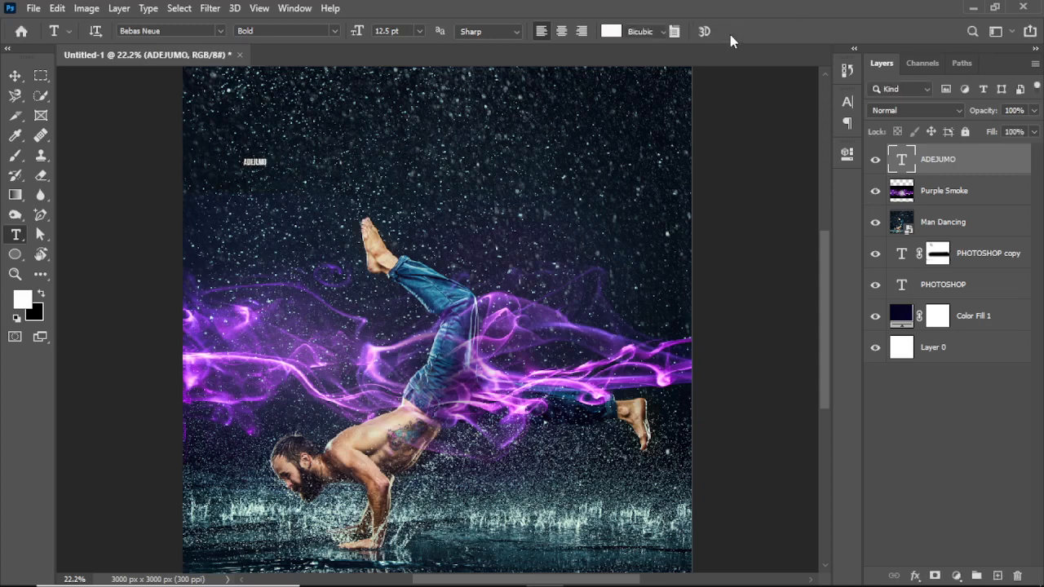
- Scale the name text to about 2058% and shift it so the whole word fits across the canvas above the dancer
key("ctrl+t")
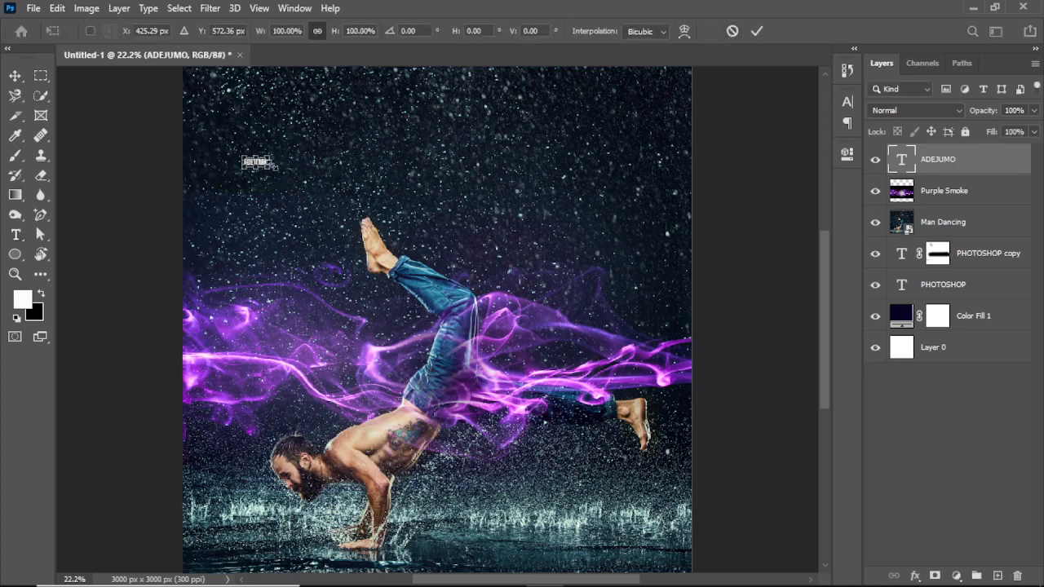
left_click_drag(273, 162, 714, 163)
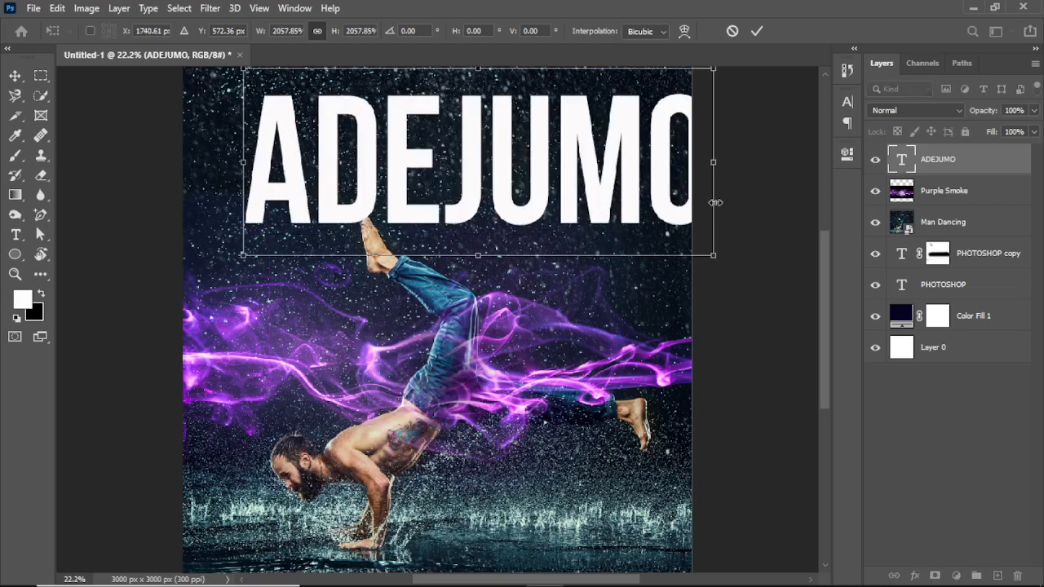
left_click(757, 34)
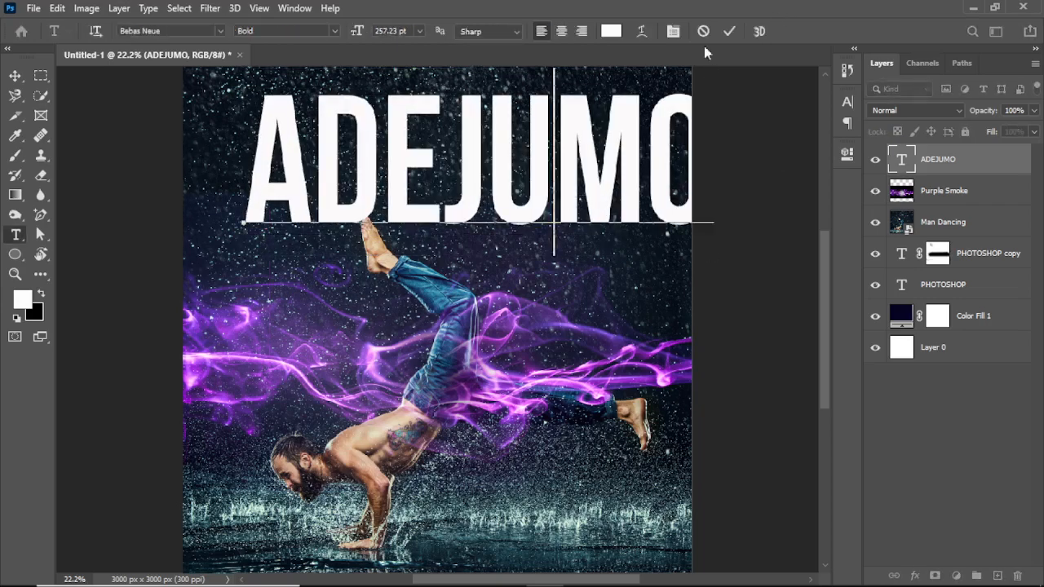
left_click(728, 31)
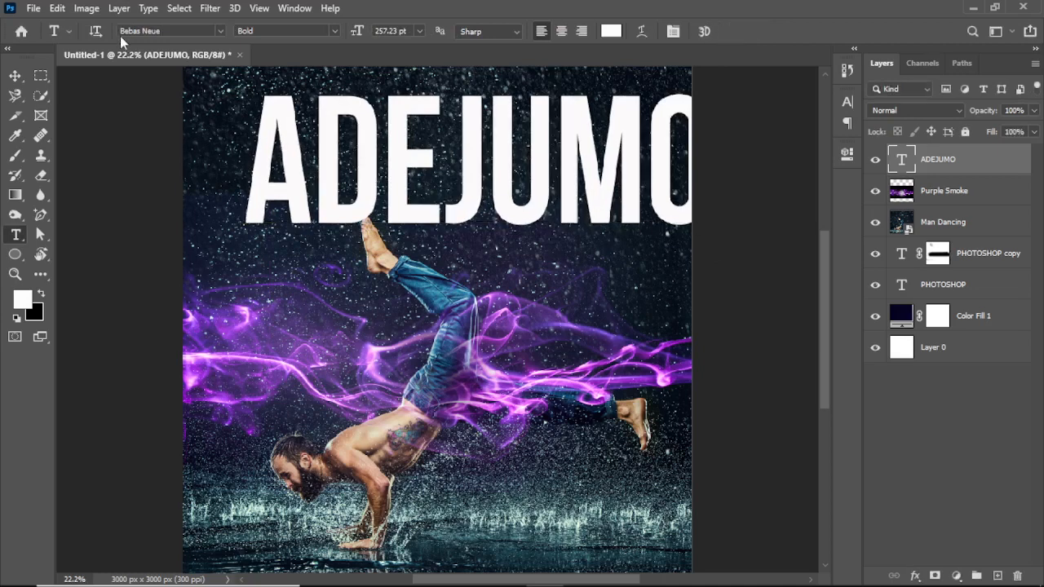
left_click(15, 76)
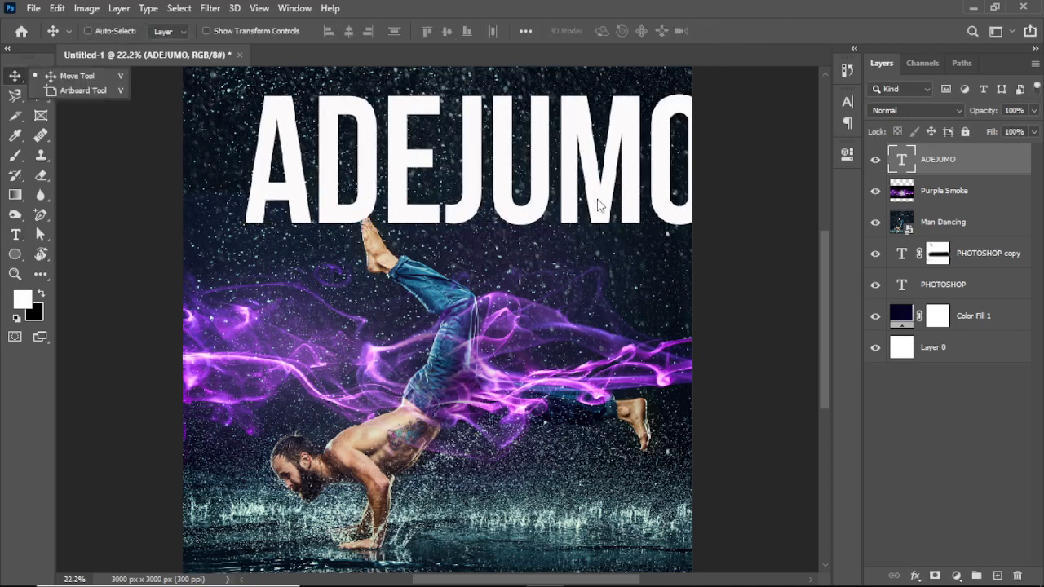
left_click_drag(547, 203, 507, 199)
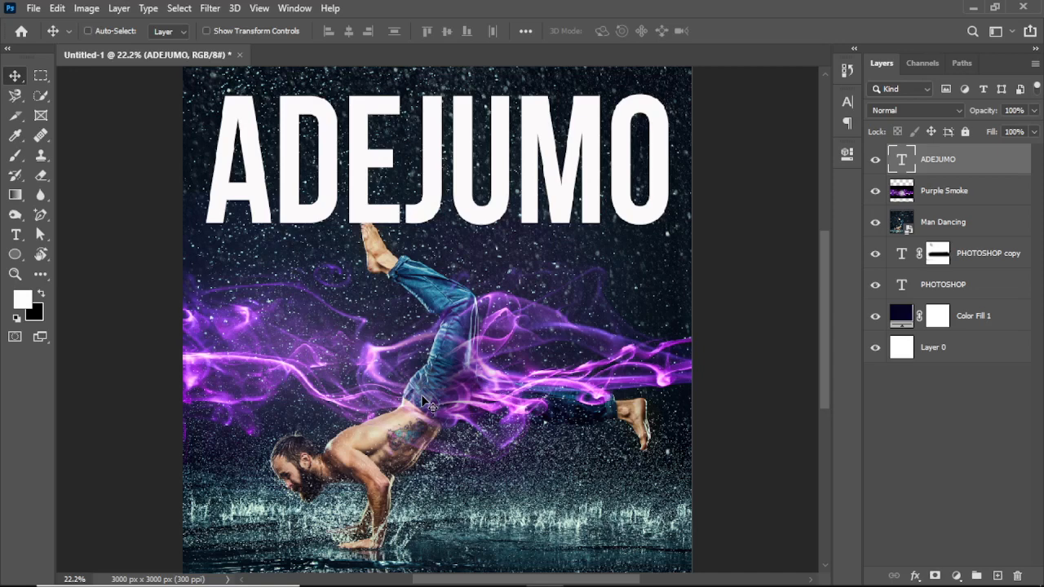
- Undo the name text's placement, scaling and creation, and the erasing on the Purple Smoke layer
key("ctrl+z")
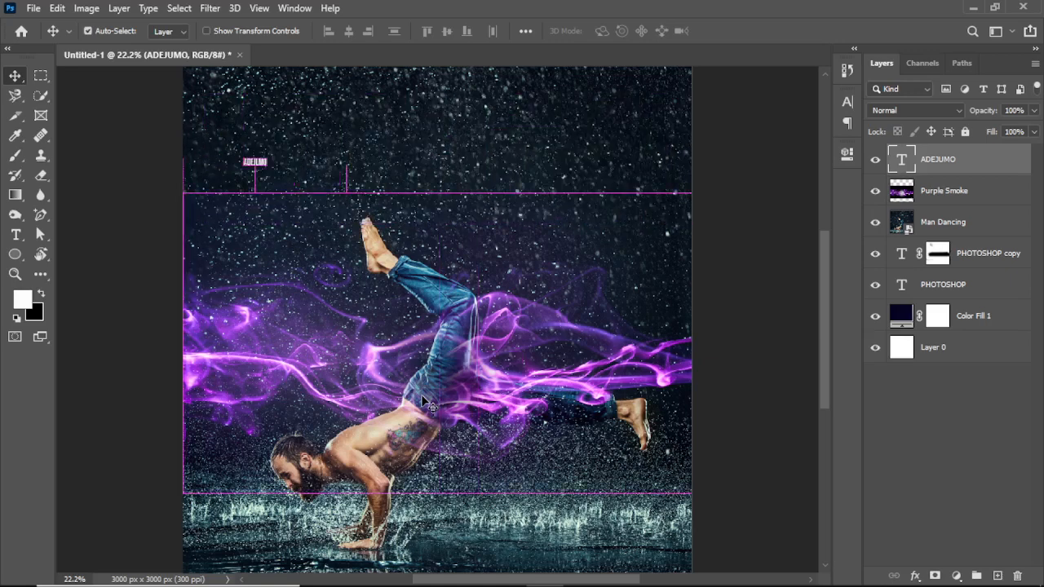
key("Delete")
key("ctrl+z")
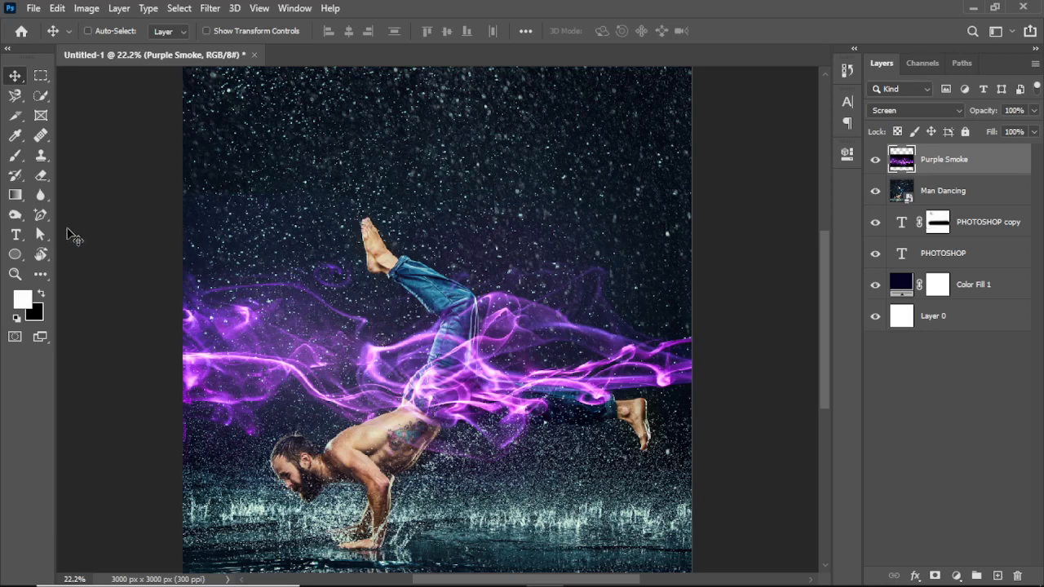
- Add a new text layer reading PHOTOSHOP in 12.5 pt Bebas Neue Bold above the dancer
left_click(15, 235)
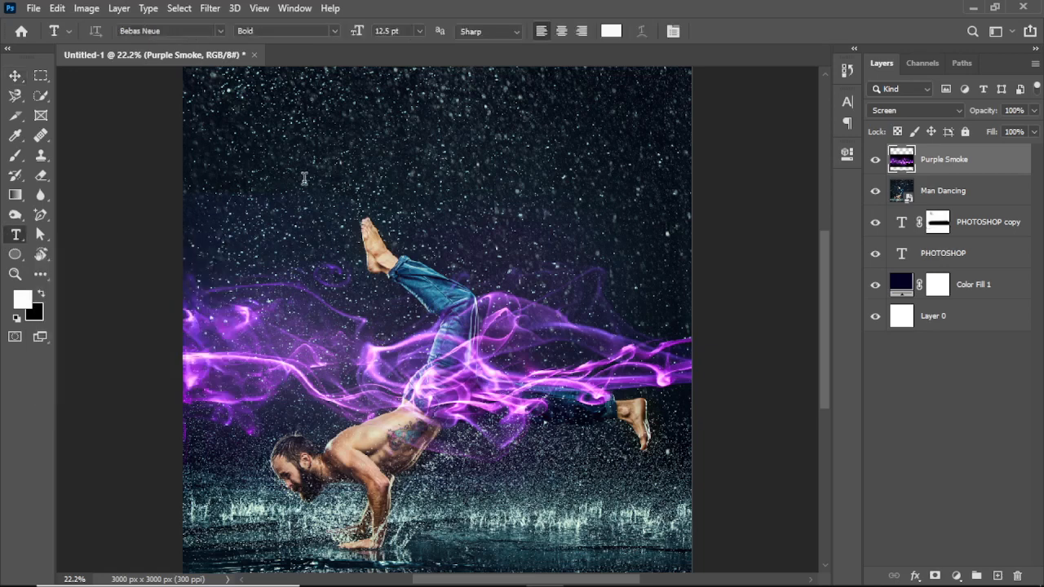
left_click(287, 156)
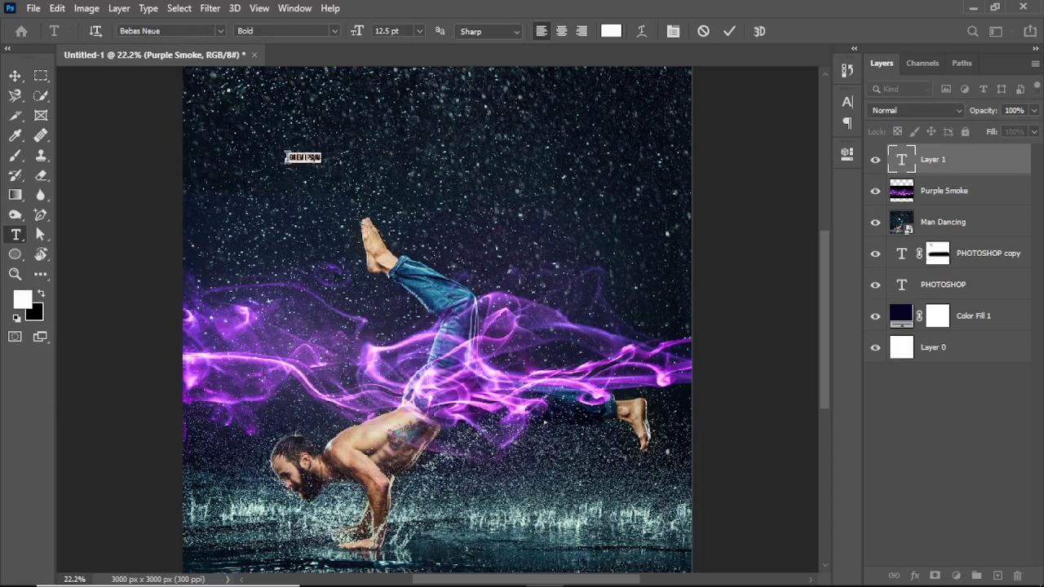
key("BackSpace")
type("PHOTOSHOP")
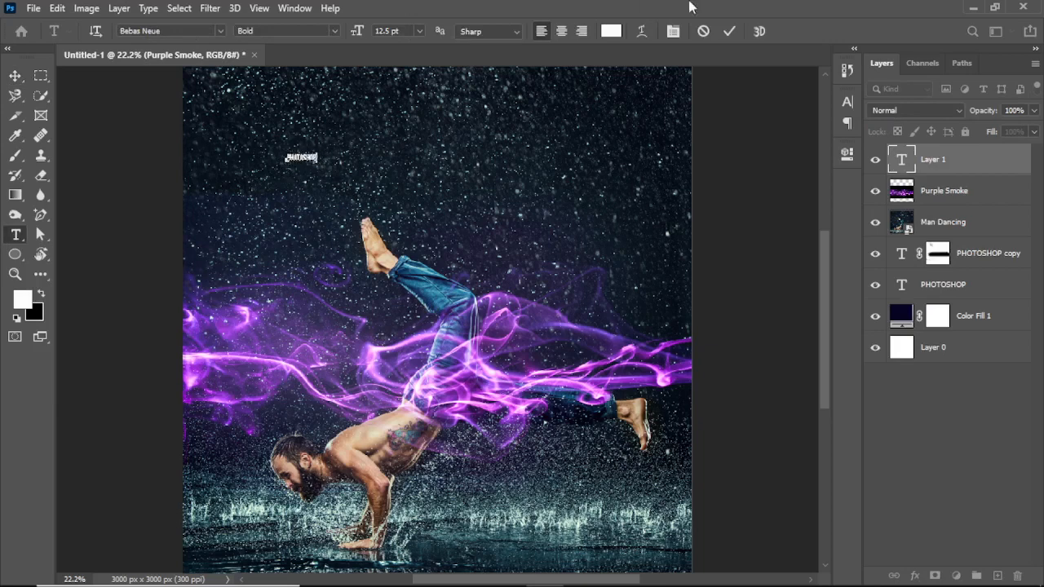
left_click(729, 31)
- Scale the new PHOTOSHOP text to about 1407% and position it just above the dancer's raised foot
key("ctrl+t")
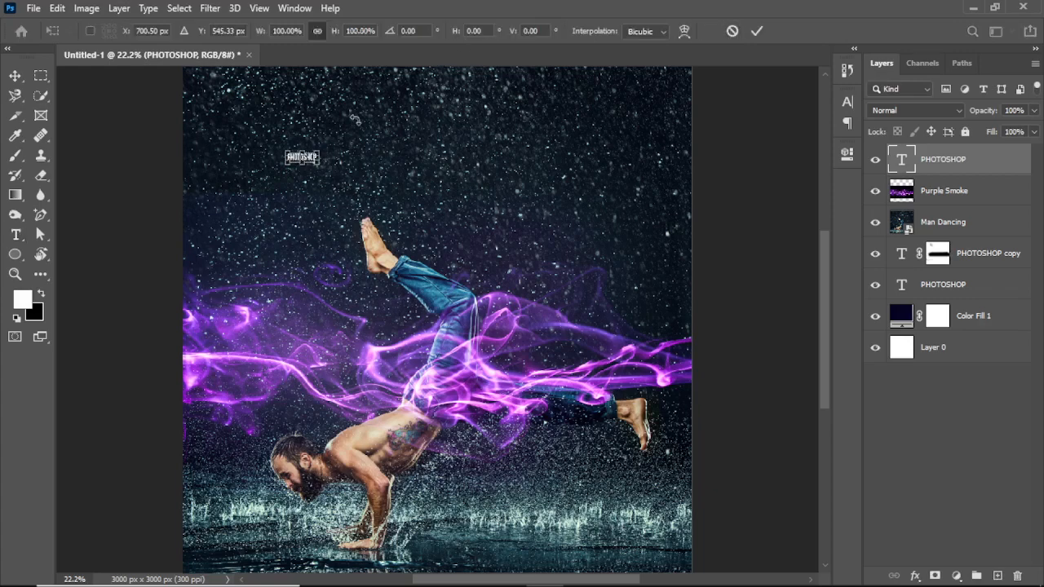
left_click_drag(322, 158, 686, 183)
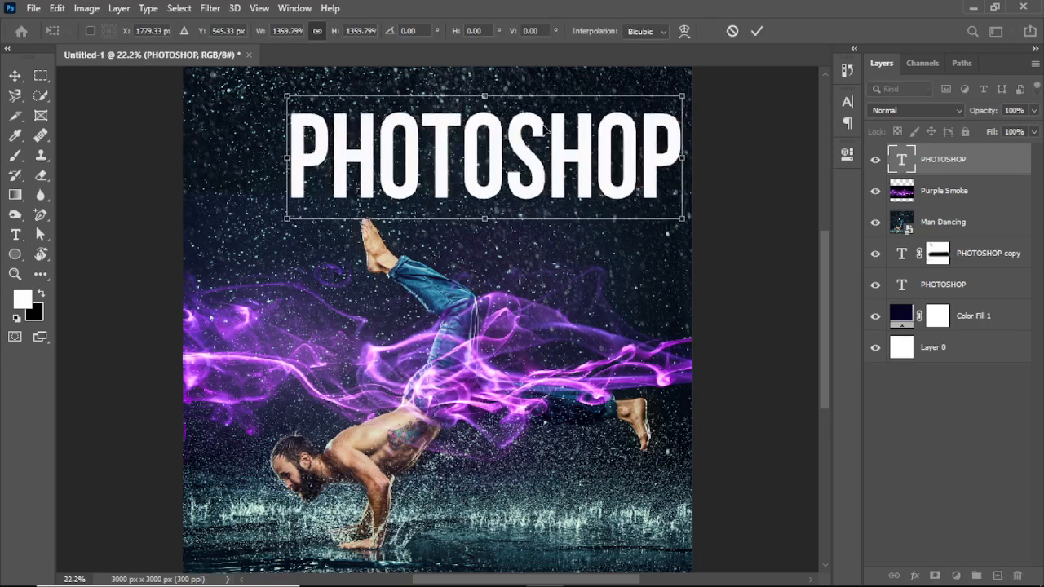
left_click_drag(525, 141, 492, 203)
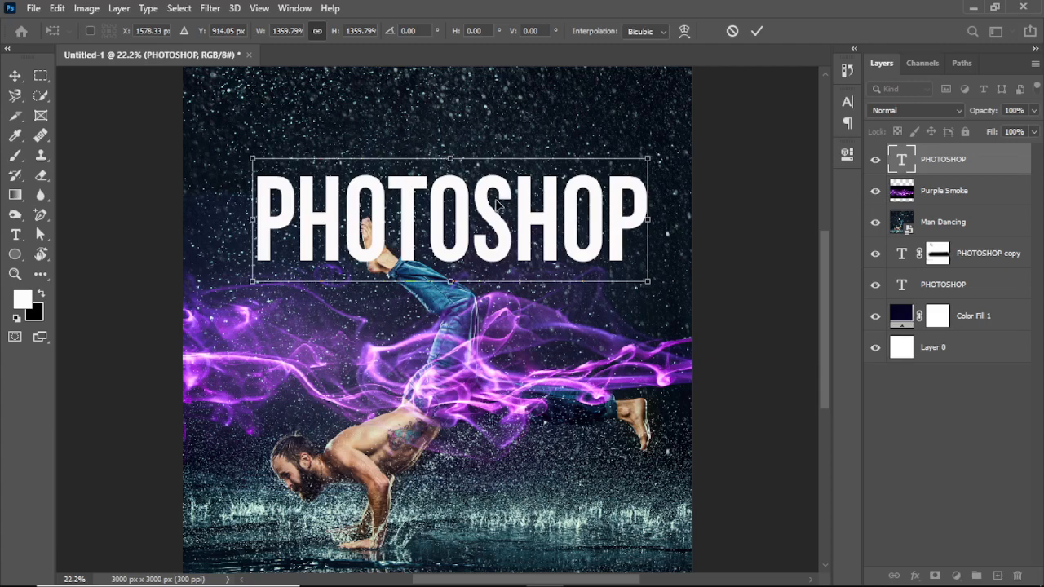
left_click_drag(493, 210, 480, 160)
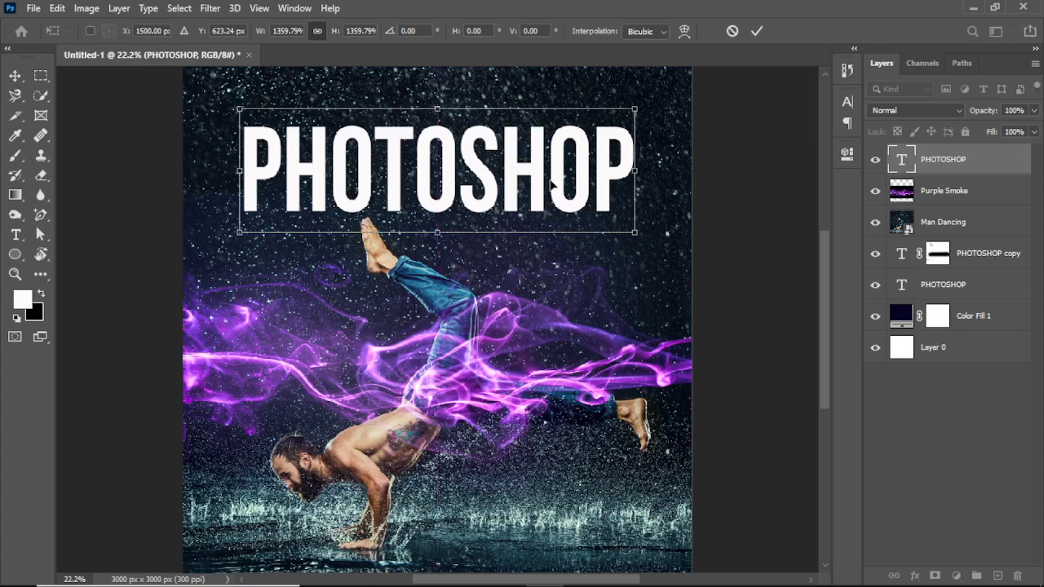
left_click_drag(637, 173, 649, 172)
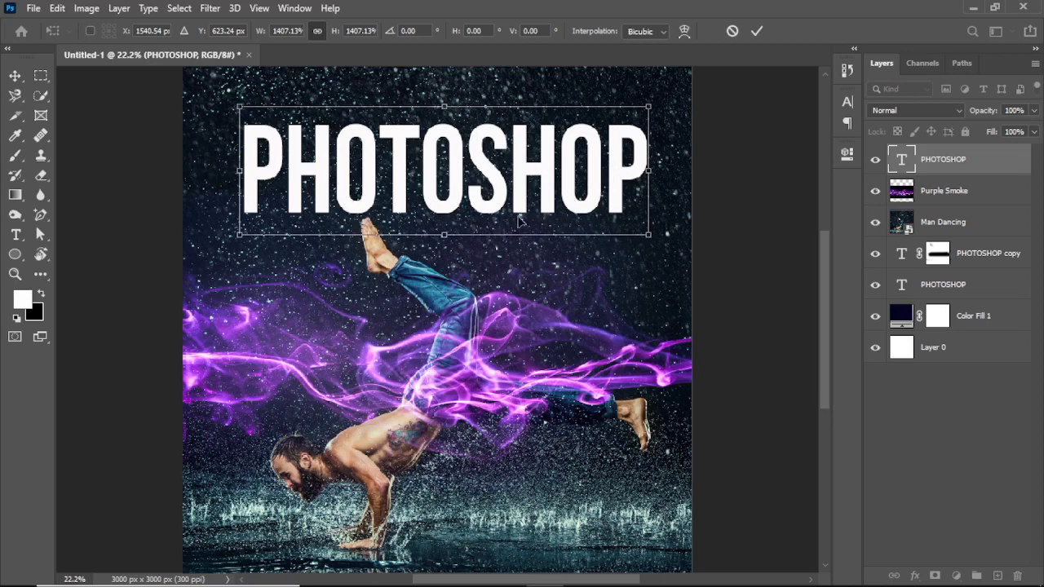
left_click(756, 32)
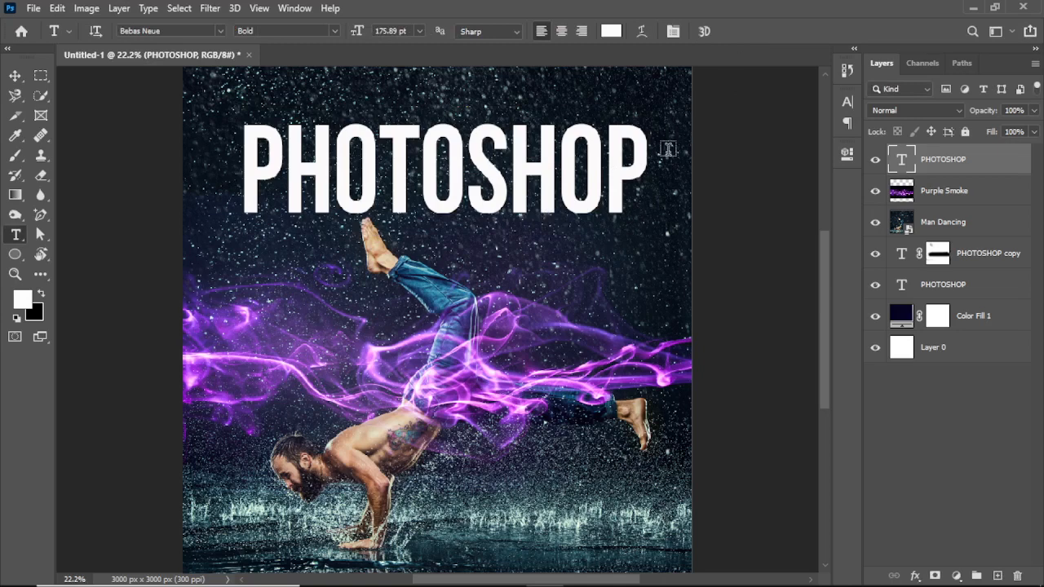
left_click_drag(658, 179, 221, 140)
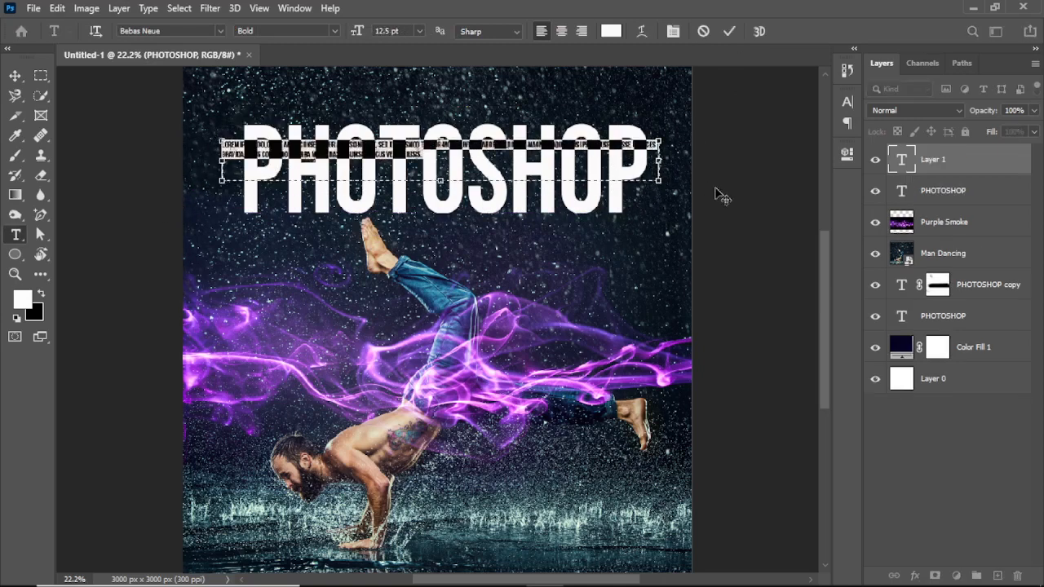
left_click_drag(946, 161, 1017, 576)
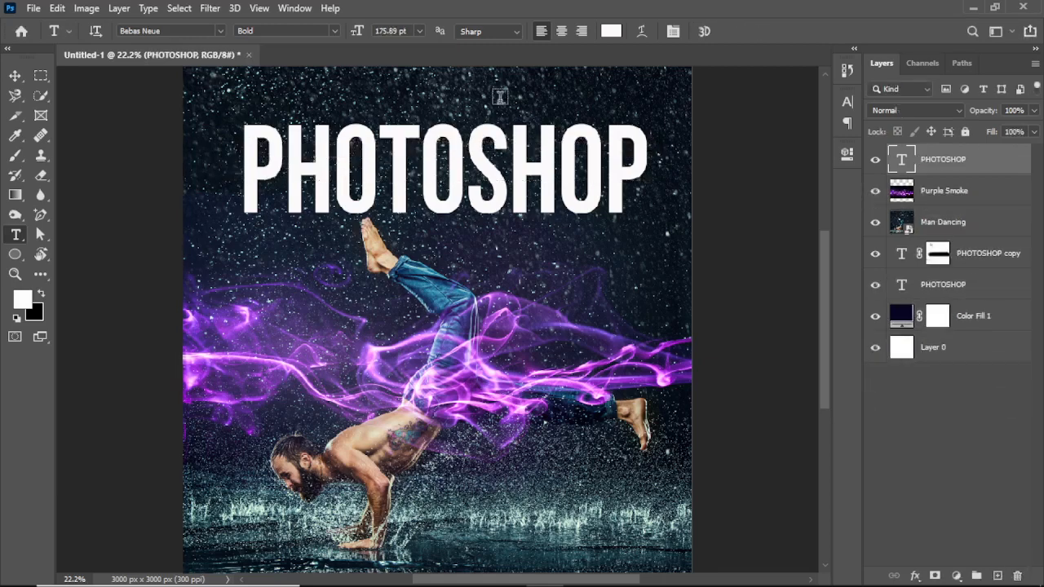
left_click(14, 77)
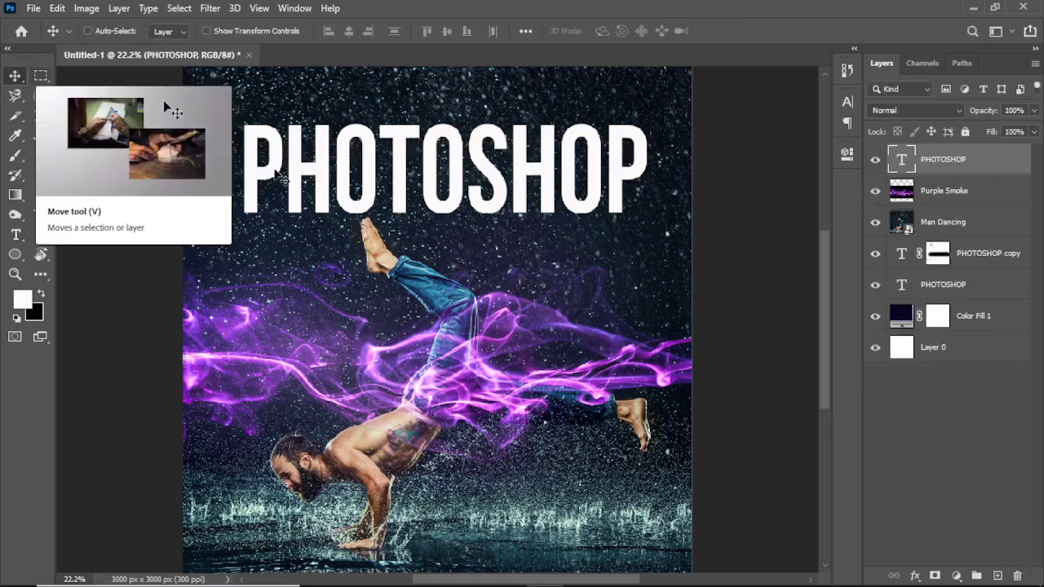
- Select all of the PHOTOSHOP headline text above the dancer and tighten its letter spacing slightly
double_click(617, 192)
left_click(615, 190)
left_click_drag(647, 175, 242, 186)
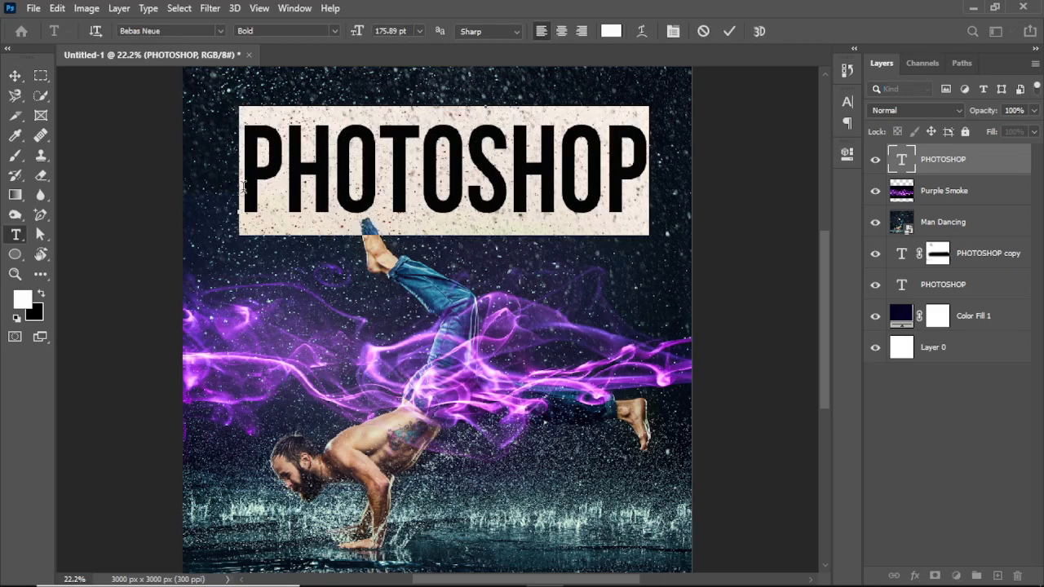
left_click(242, 186)
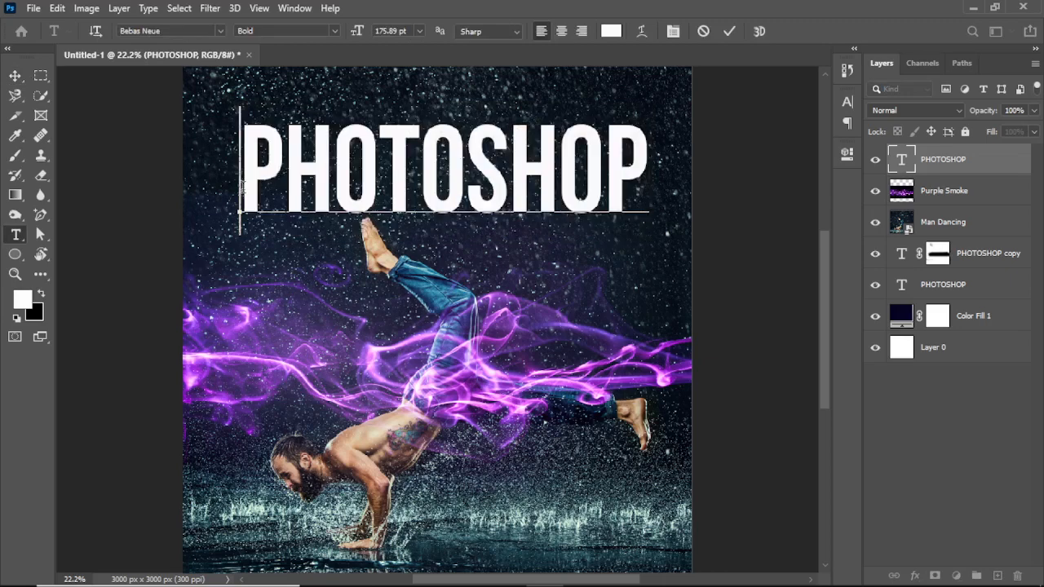
left_click_drag(243, 185, 655, 191)
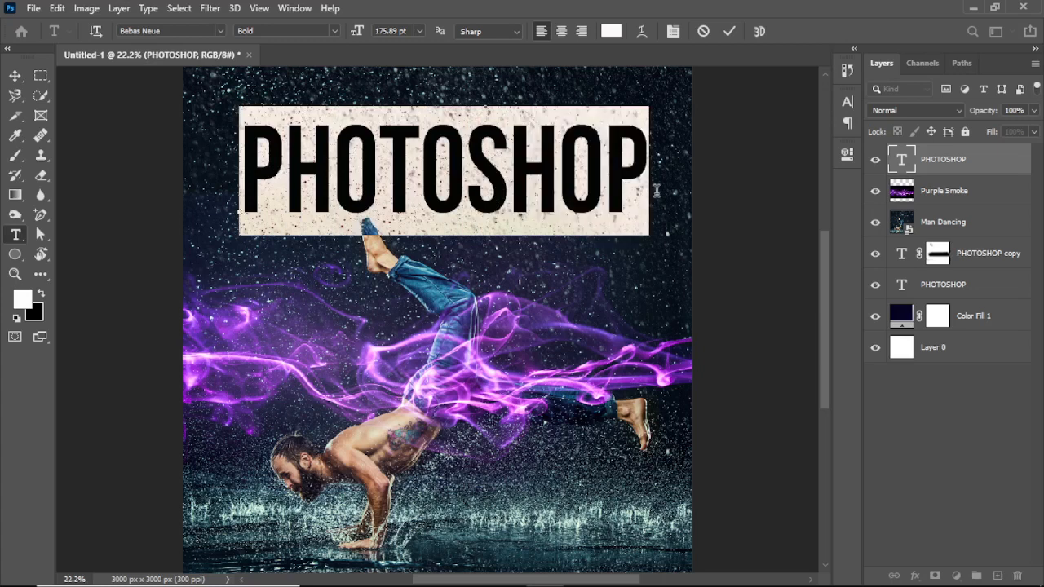
key("alt+Left")
key("alt+Left")
key("alt+Left")
key("alt+Left")
key("alt+Left")
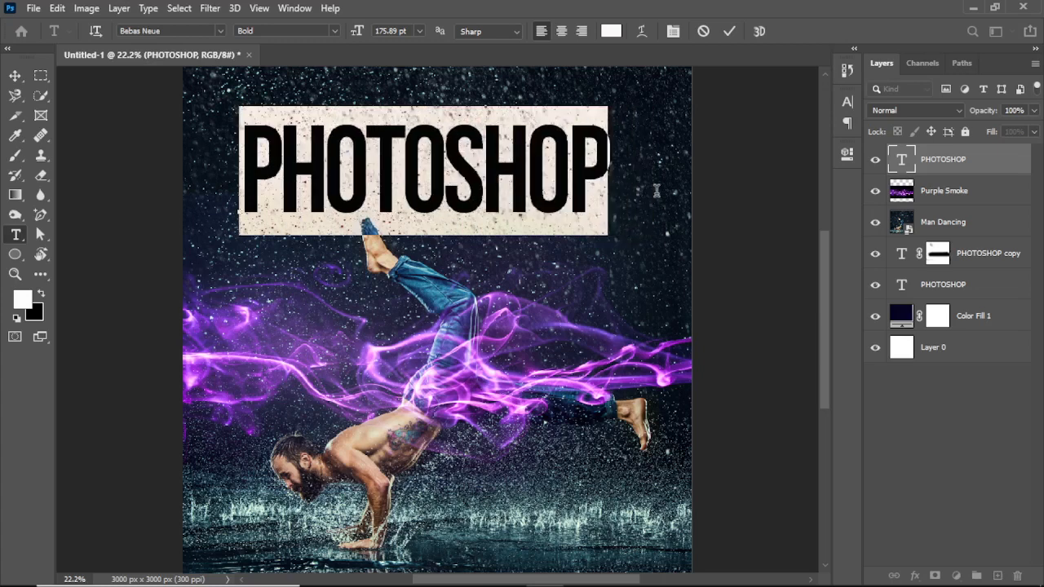
- Tighten the headline's letter spacing much further, until the letters overlap each other
key("alt+Left")
key("alt+Left")
key("alt+Left")
key("alt+Left")
key("alt+Left")
key("alt+Left")
key("alt+Left")
key("alt+Left")
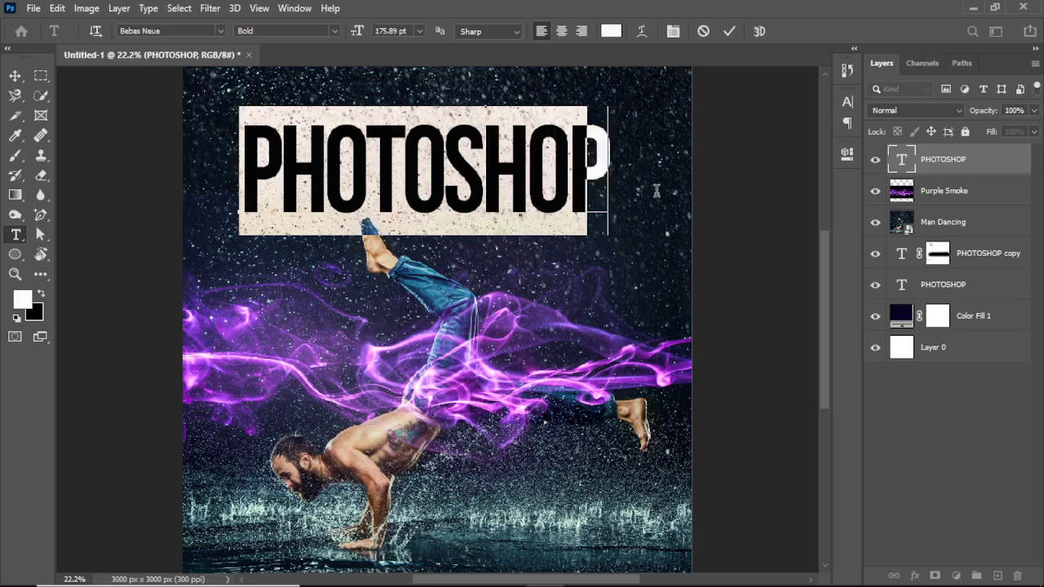
key("alt+Left")
key("alt+Left")
key("alt+Left")
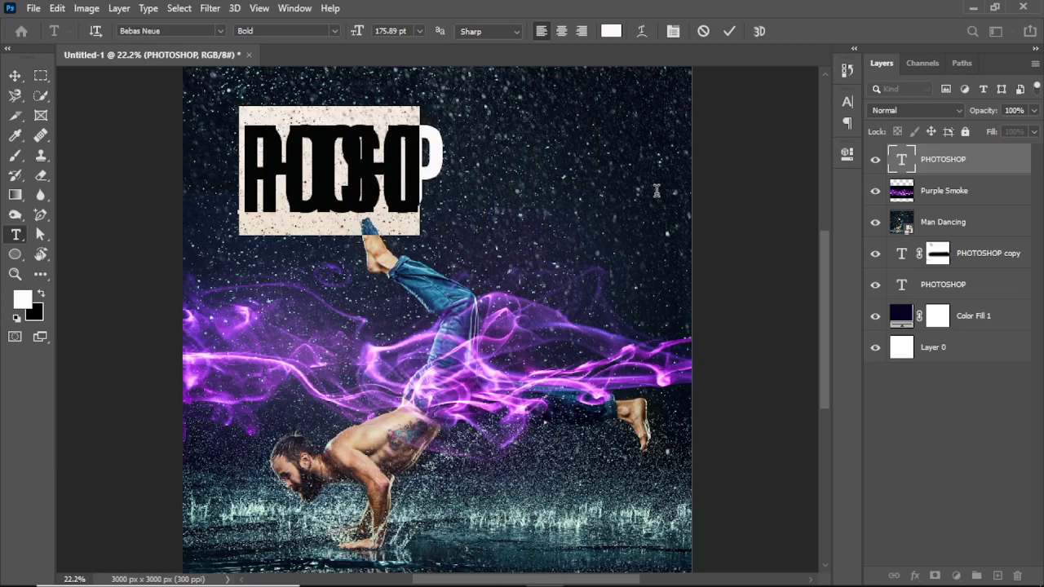
- Widen the headline's letter spacing until clear gaps separate all the letters
key("alt+Right")
key("alt+Right")
key("alt+Right")
key("alt+Right")
key("alt+Right")
key("alt+Right")
key("alt+Right")
key("alt+Right")
key("alt+Right")
key("alt+Right")
key("alt+Right")
key("alt+Right")
key("alt+Right")
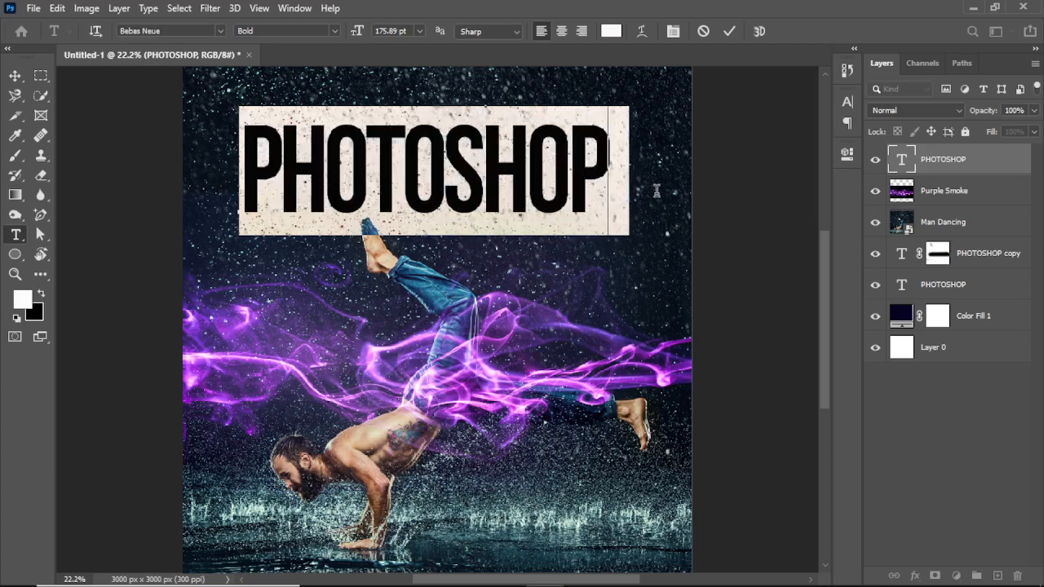
key("alt+Right")
key("alt+Right")
key("alt+Right")
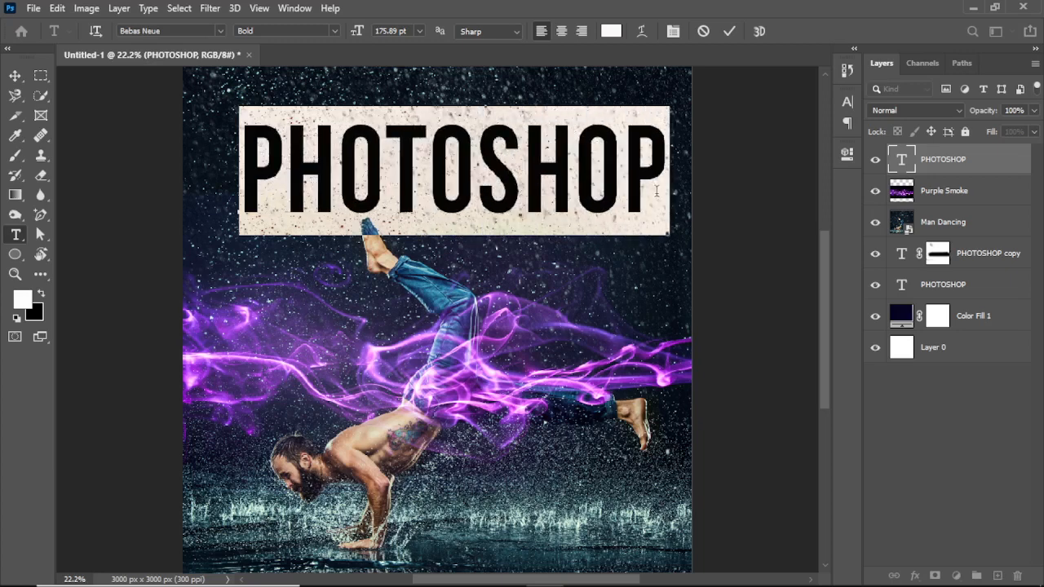
- Tighten the headline's letter spacing so the letters nearly touch, and move the text down over the dancer's raised toes
key("alt+Left")
key("alt+Left")
key("alt+Left")
key("alt+Left")
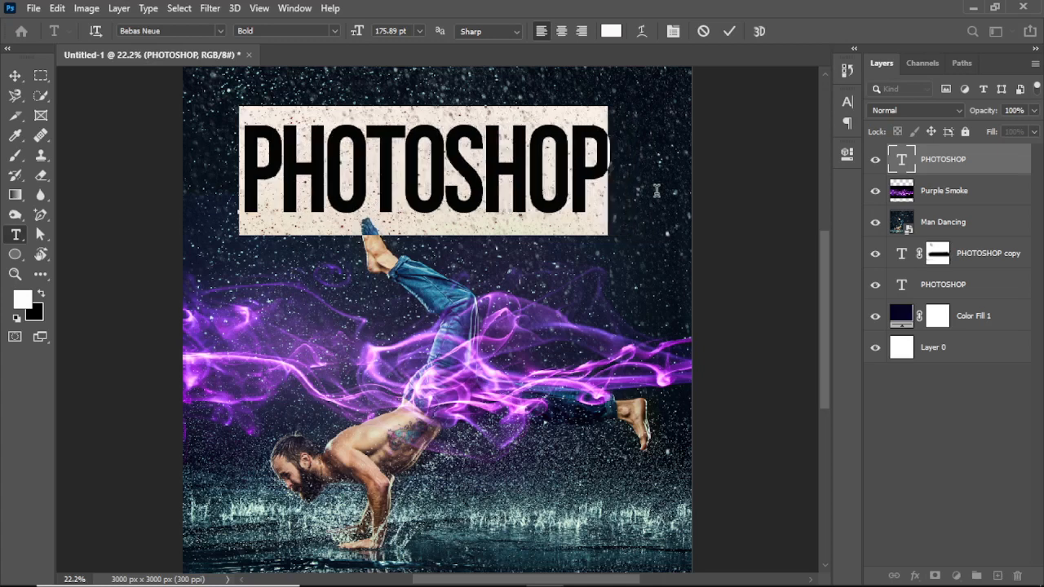
left_click(728, 31)
key("v")
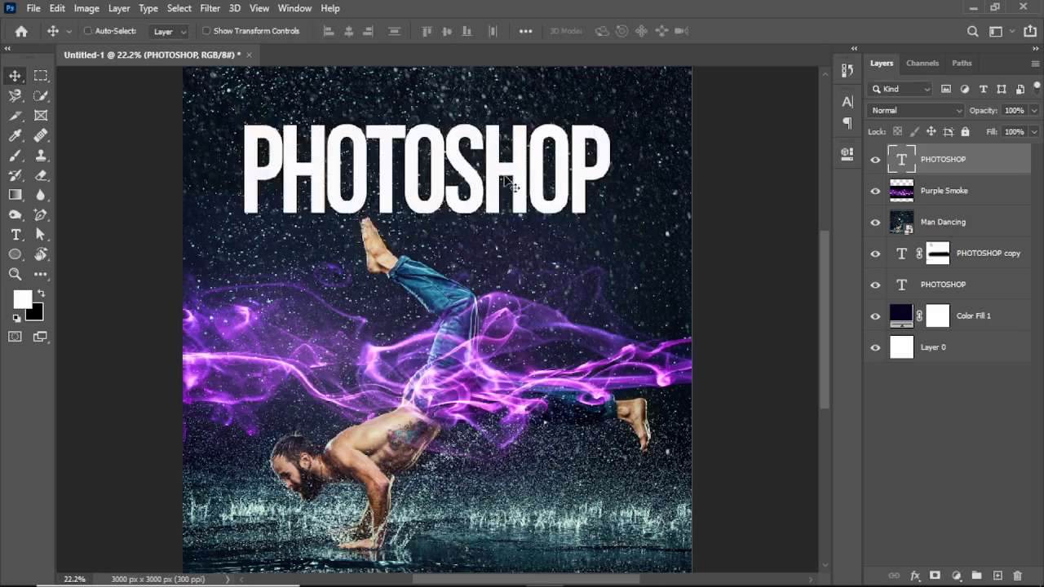
left_click_drag(514, 188, 484, 181)
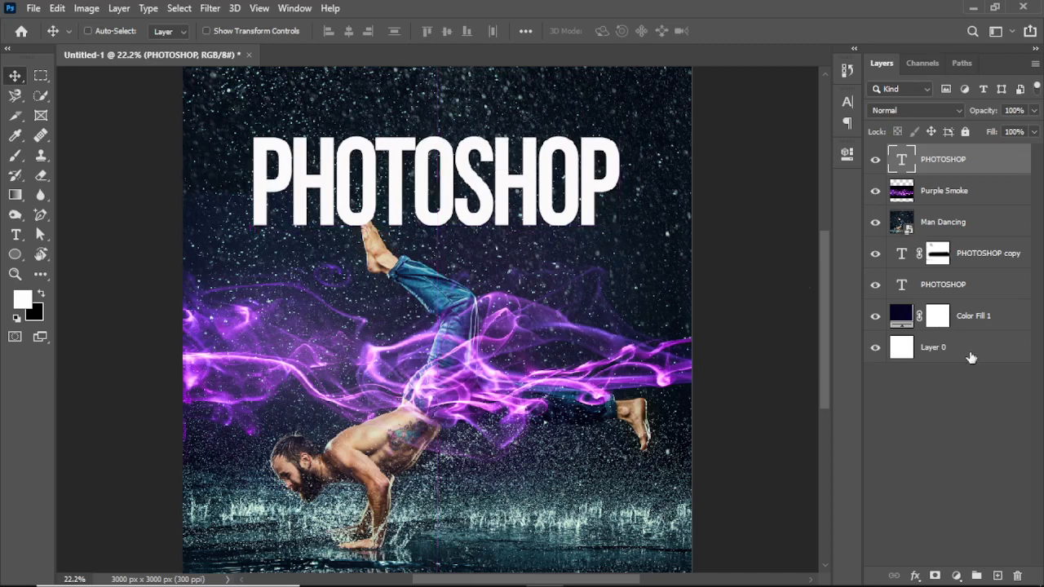
- Add a layer mask to the top PHOTOSHOP layer and paint black on it with a 60 px brush where the first O covers the toes
left_click(935, 575)
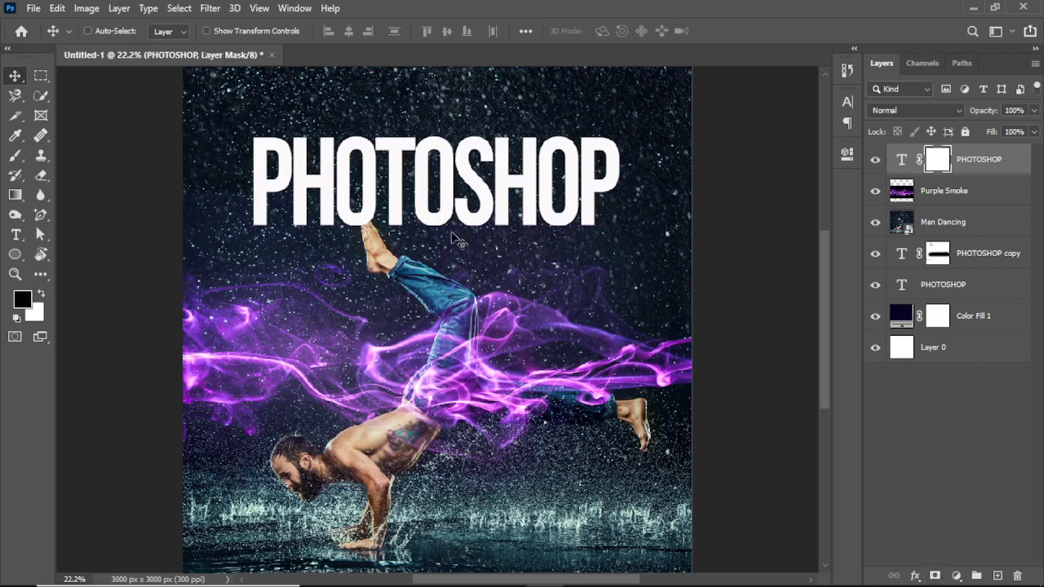
left_click(15, 274)
left_click_drag(205, 100, 711, 272)
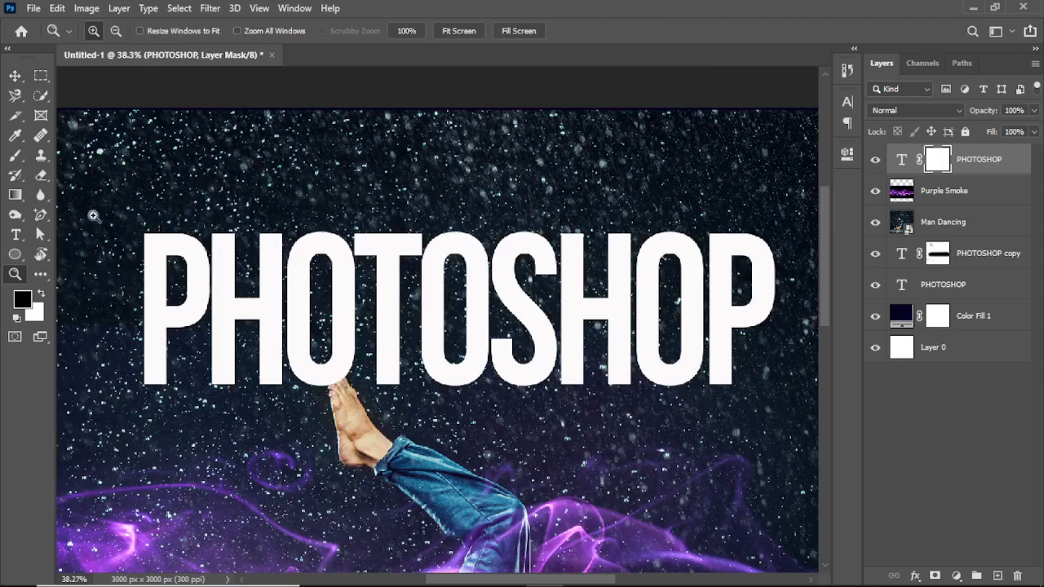
left_click_drag(92, 214, 459, 526)
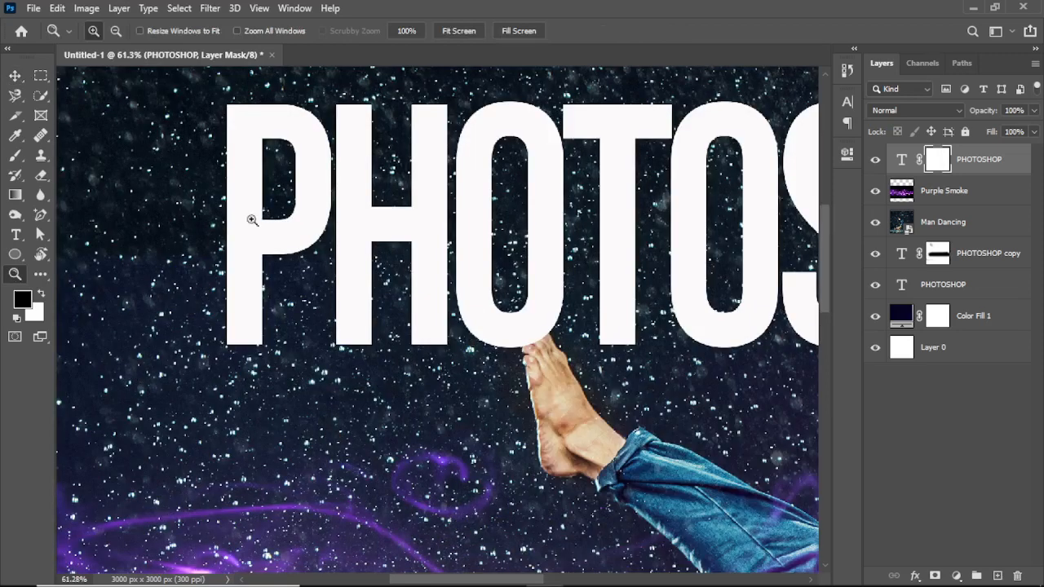
left_click(15, 155)
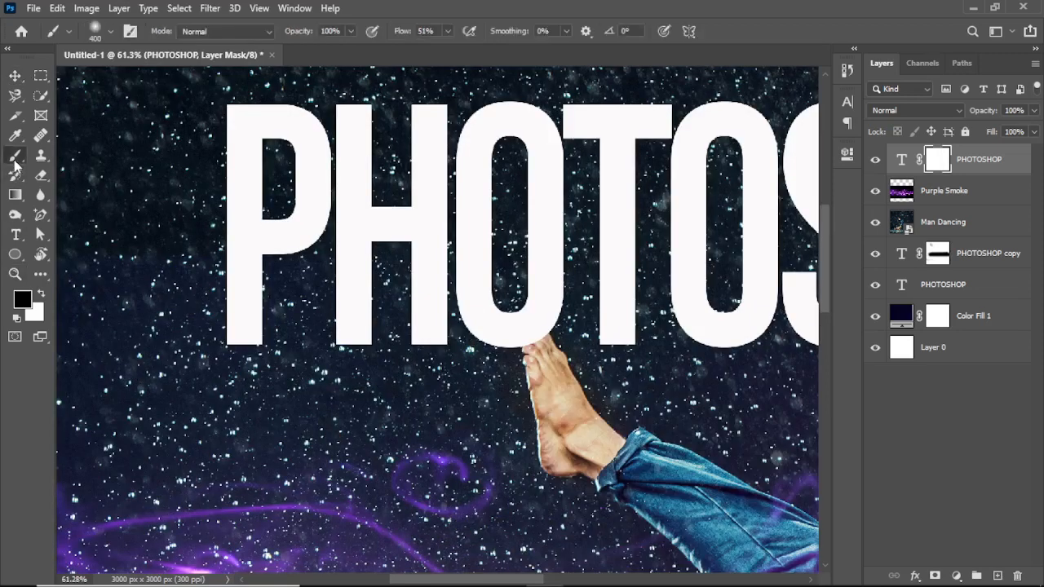
key("bracketleft")
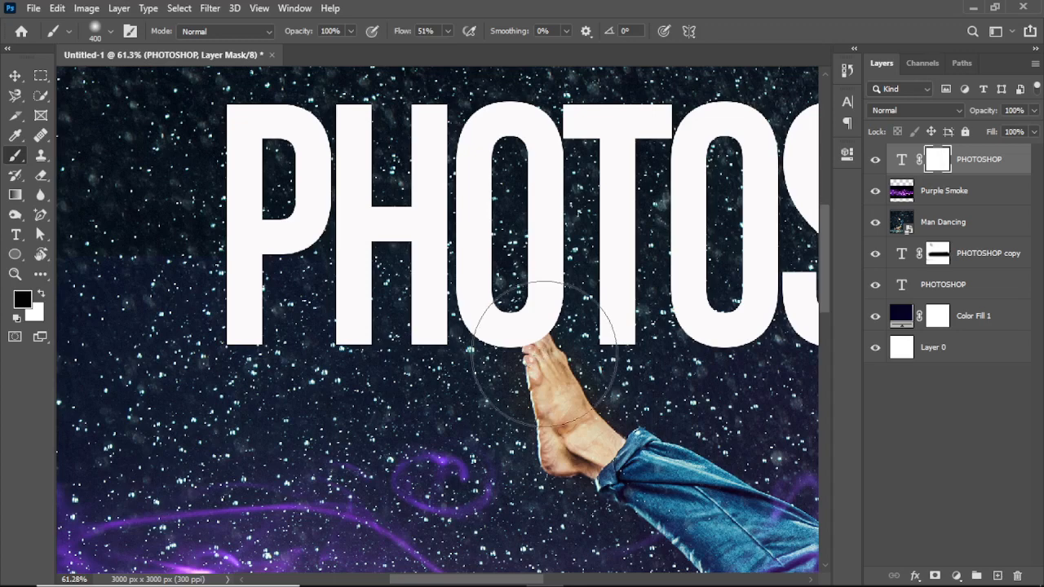
key("bracketleft")
key("bracketleft")
key("bracketleft")
key("bracketleft")
key("bracketleft")
key("bracketleft")
key("bracketleft")
key("bracketleft")
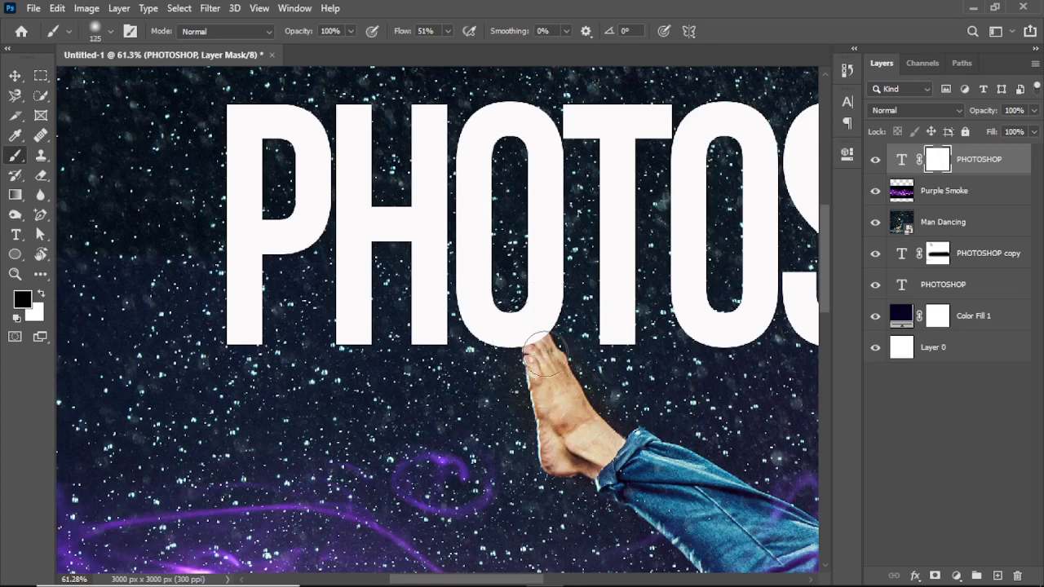
key("bracketleft")
key("bracketleft")
mouse_move(545, 353)
left_mouse_down()
mouse_move(551, 340)
mouse_move(528, 346)
mouse_move(547, 341)
mouse_move(542, 330)
mouse_move(531, 342)
mouse_move(554, 335)
mouse_move(532, 349)
mouse_move(538, 338)
mouse_move(550, 342)
mouse_move(539, 341)
mouse_move(541, 353)
left_mouse_up()
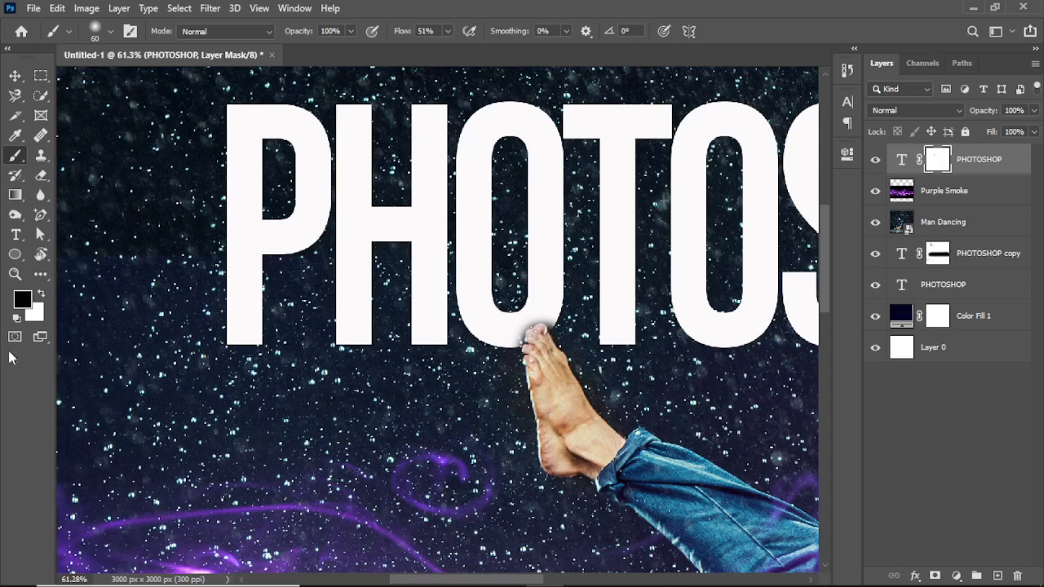
- Swap the foreground colour to white and open the masked headline for text editing to check that it is still editable
left_click(43, 296)
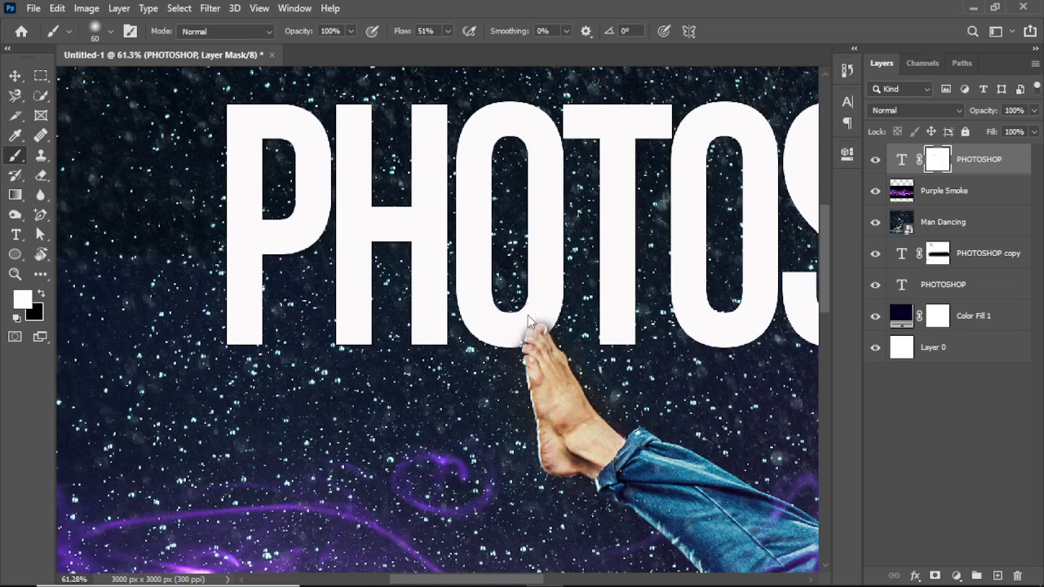
left_click(16, 76)
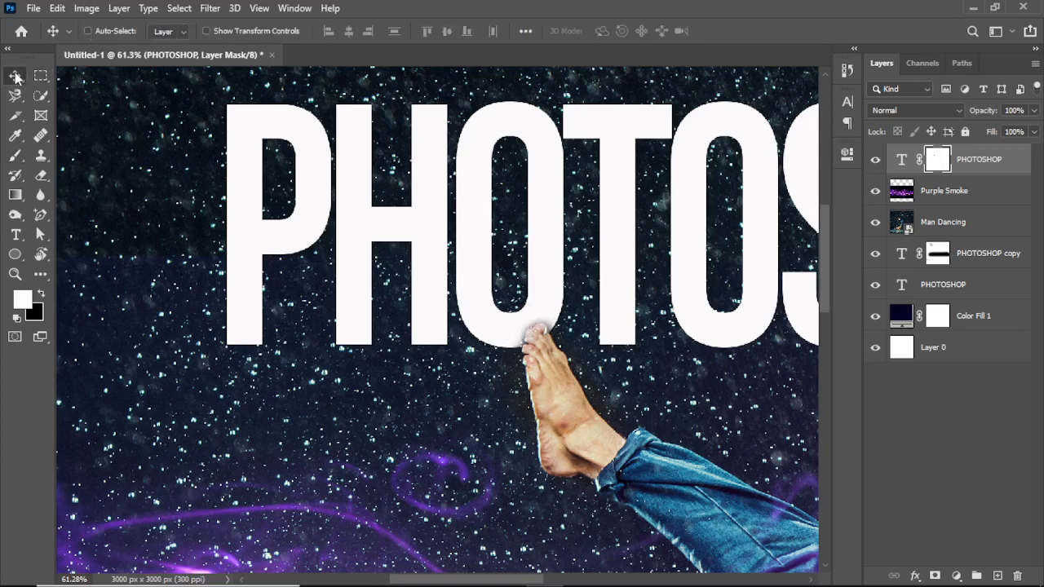
key("ctrl+0")
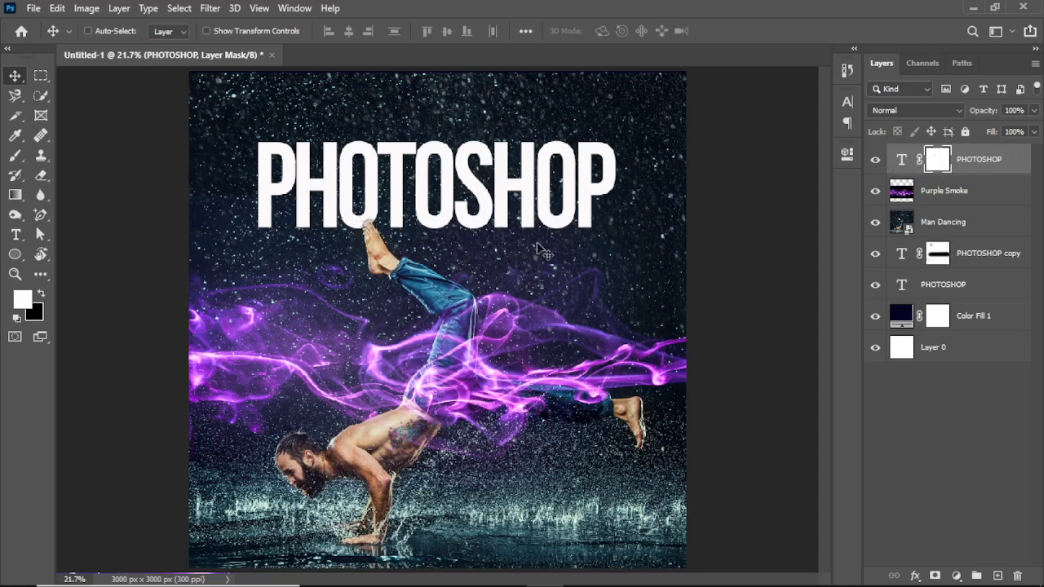
double_click(590, 206)
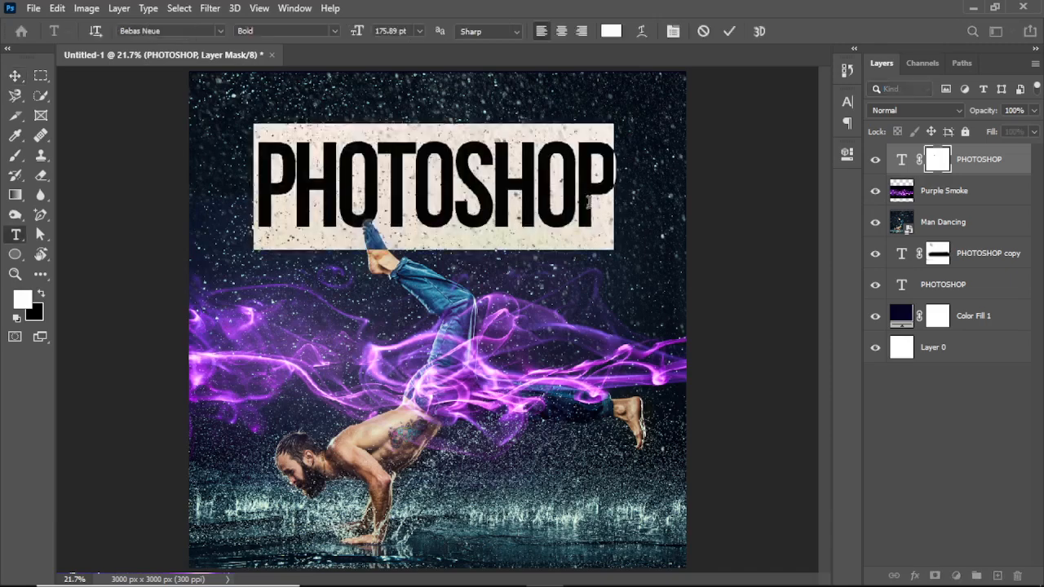
left_click(729, 31)
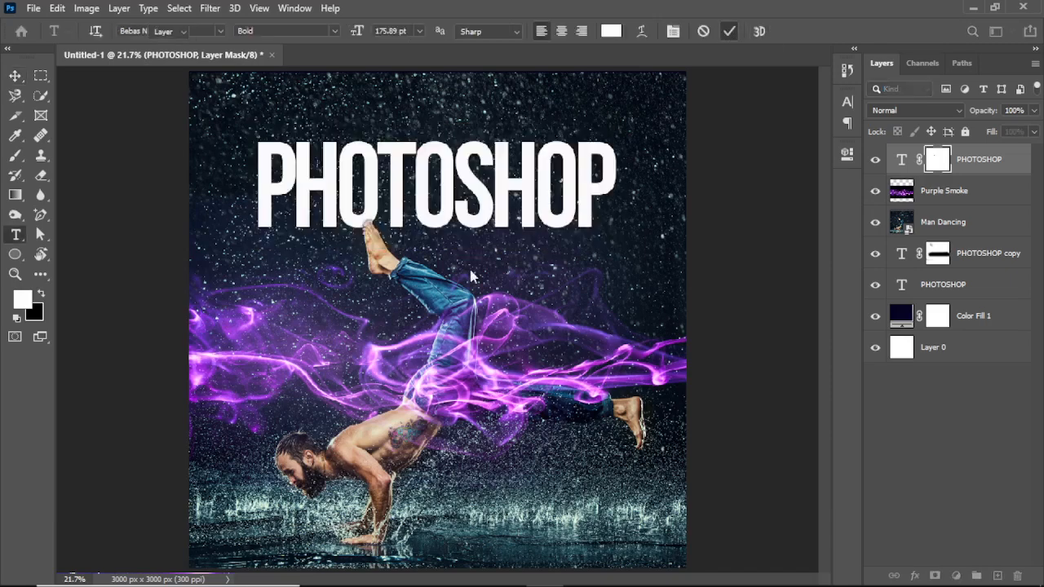
key("v")
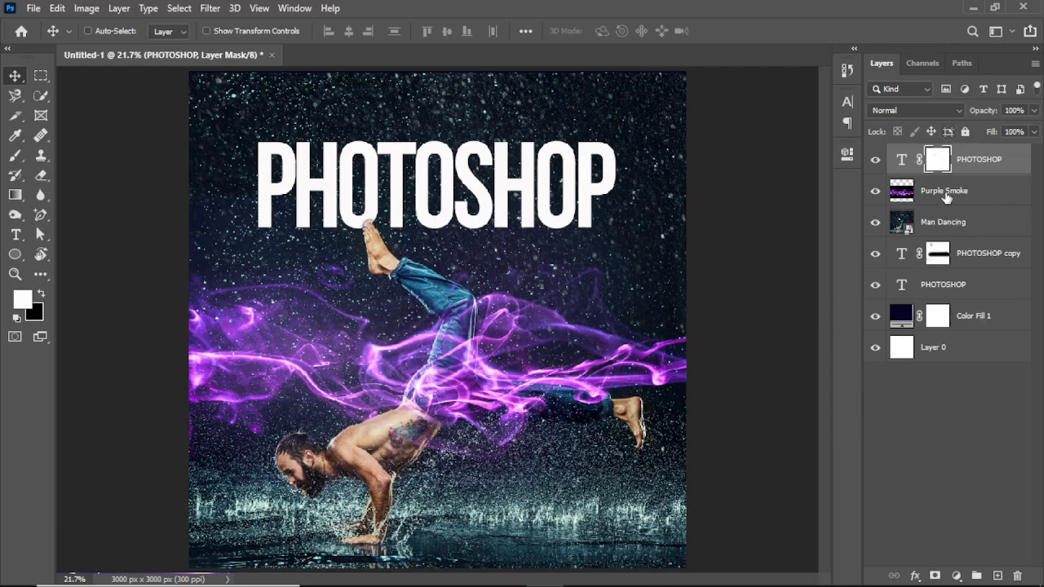
- Place the Subject photo of the woman against the gray wall from the masking file folder, scaled to about 84.57% to cover the canvas
mouse_move(392, 576)
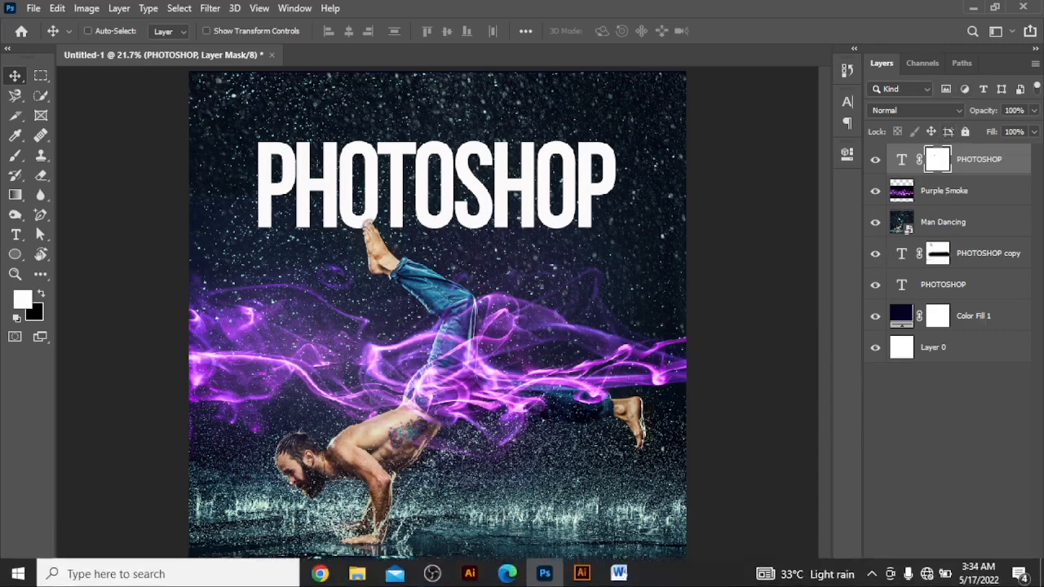
left_click(363, 575)
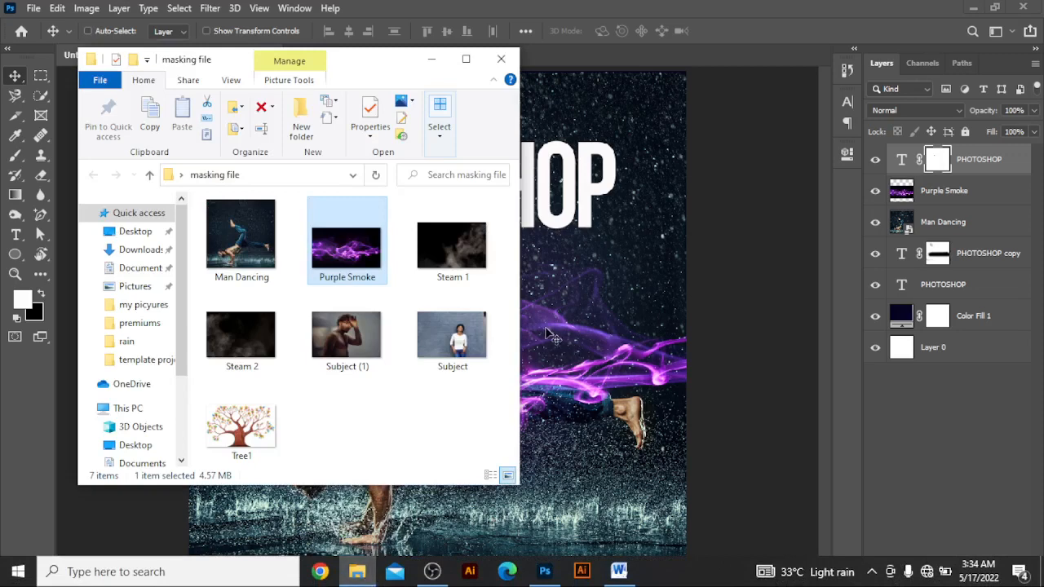
left_click(449, 338)
left_click(591, 373)
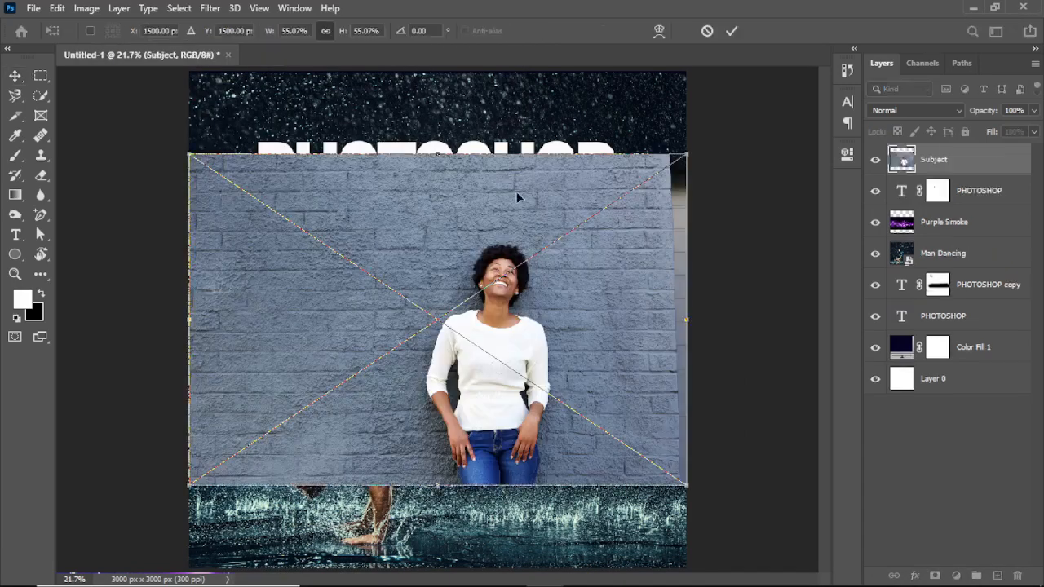
left_click_drag(438, 150, 439, 68)
left_click_drag(437, 485, 425, 584)
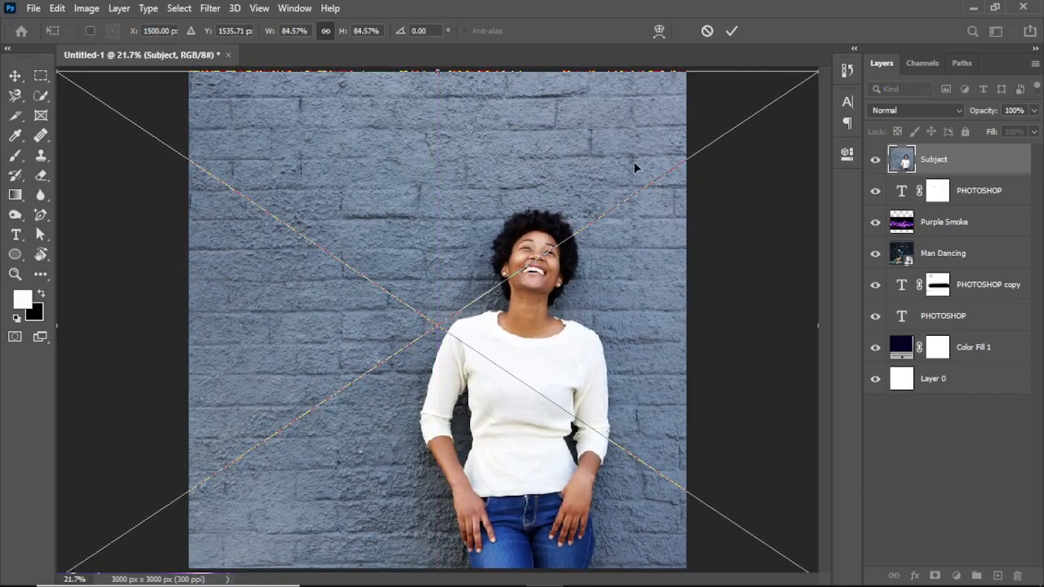
left_click(732, 33)
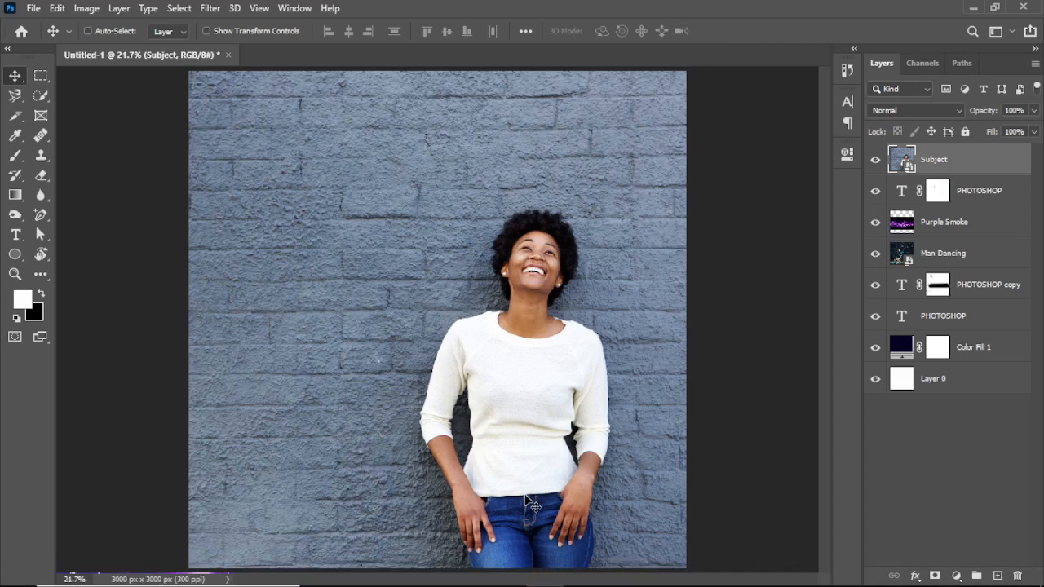
- Place the Tree1 image from the masking file folder onto the canvas over the photo of the woman
mouse_move(432, 583)
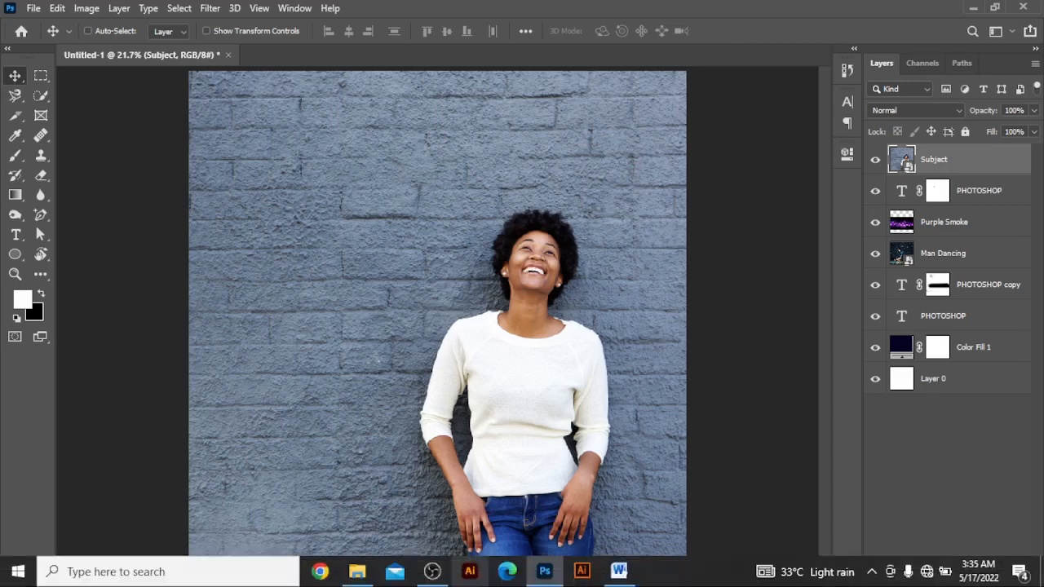
left_click(365, 576)
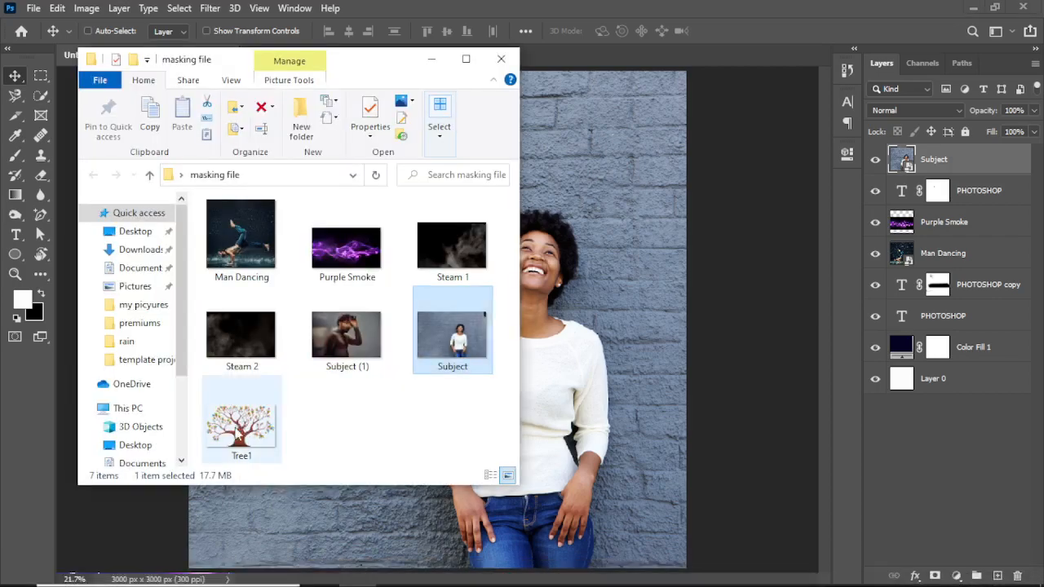
left_click(241, 429)
left_click(561, 383)
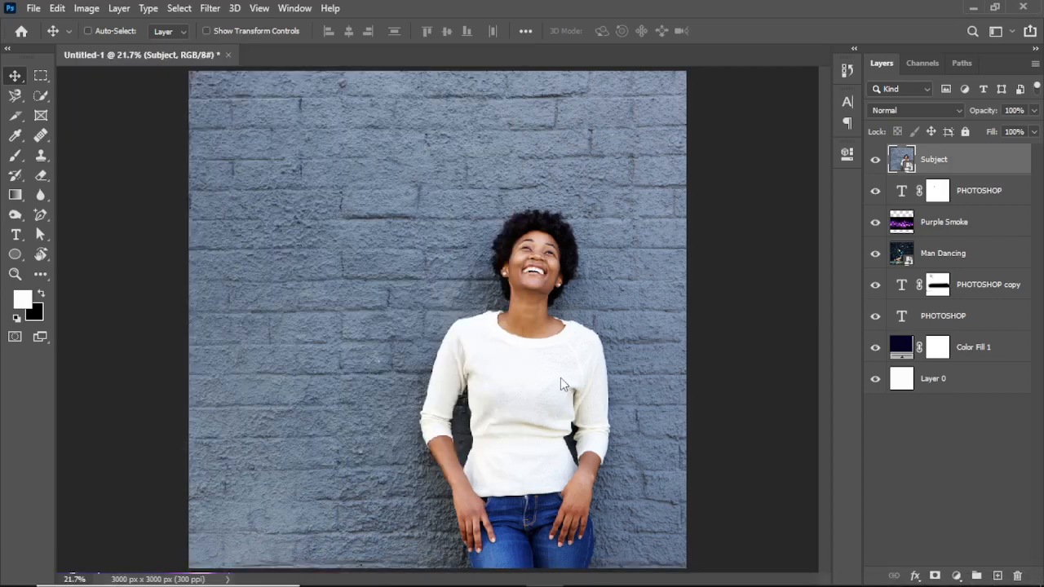
left_click_drag(560, 378, 560, 376)
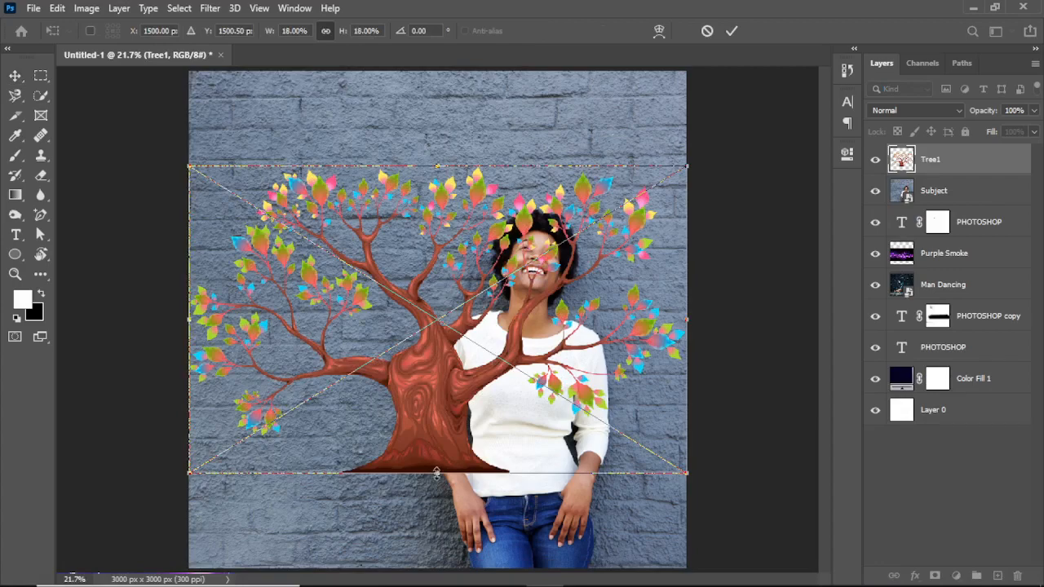
- Scale the placed tree to about 19.71% and position its trunk base at the canvas's lower edge, beside the woman
left_click_drag(437, 472, 437, 568)
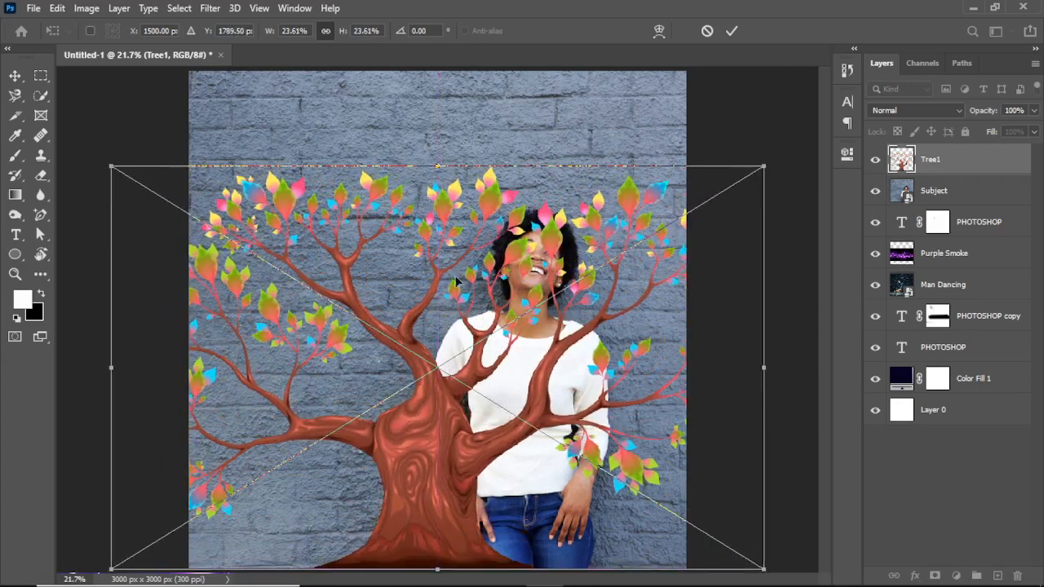
mouse_move(435, 401)
left_mouse_down()
mouse_move(436, 336)
mouse_move(435, 412)
left_mouse_up()
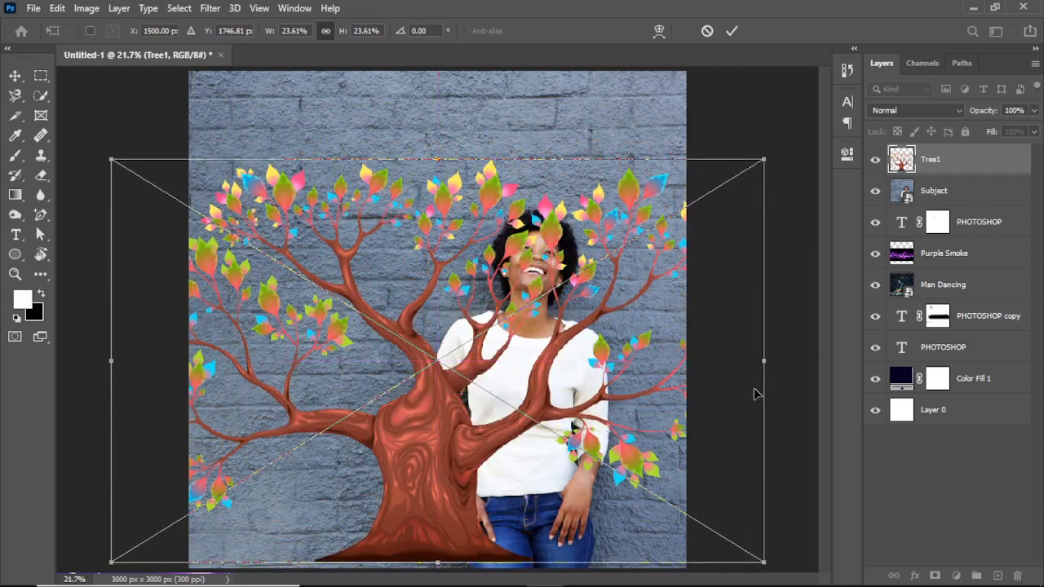
left_click_drag(764, 361, 694, 371)
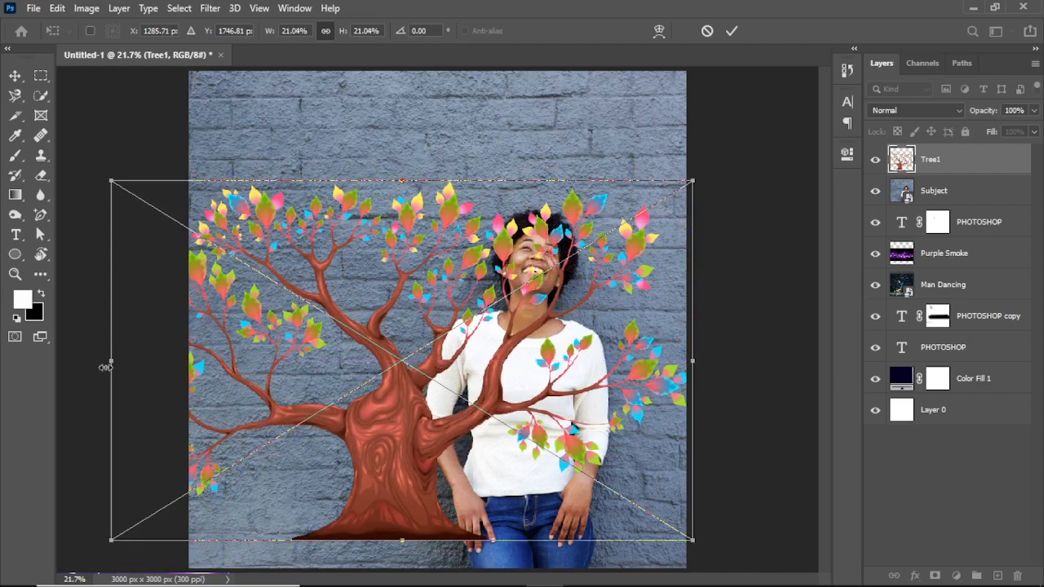
left_click_drag(105, 367, 141, 367)
left_click_drag(370, 378, 369, 417)
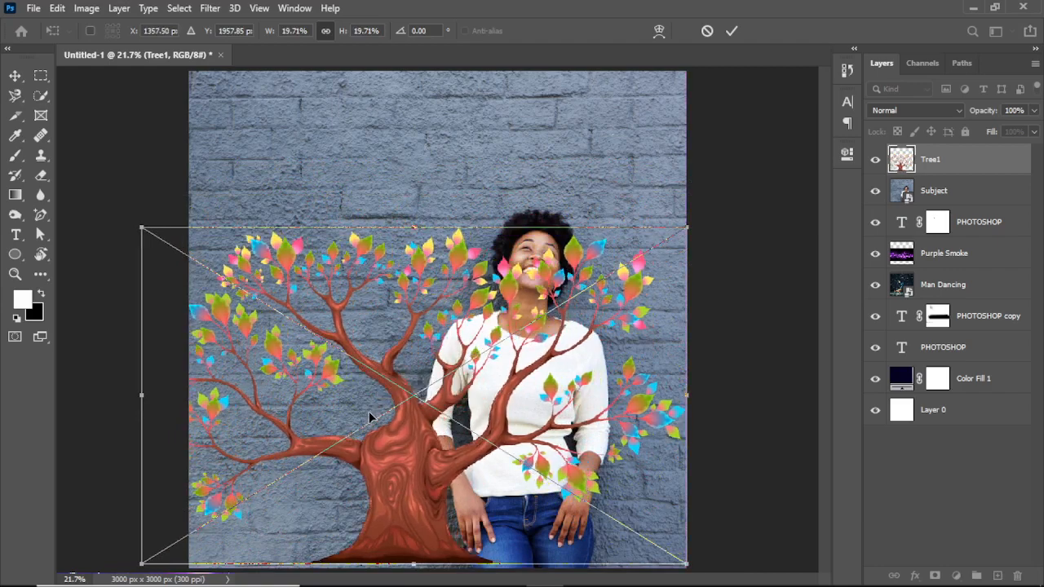
left_click(732, 31)
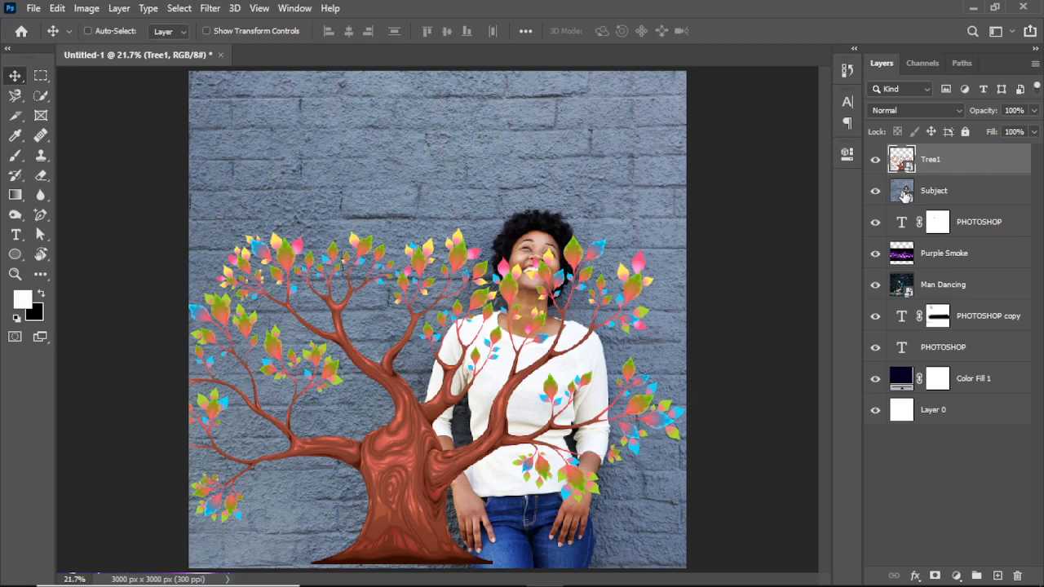
- Select the woman on the Subject layer with the automatic Select Subject command
left_click(905, 196)
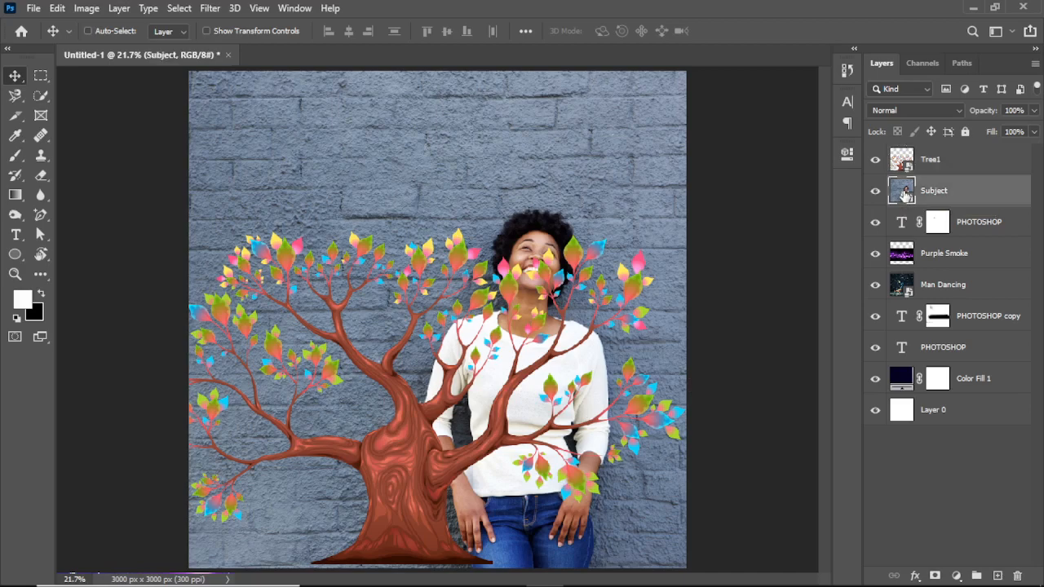
left_click(181, 8)
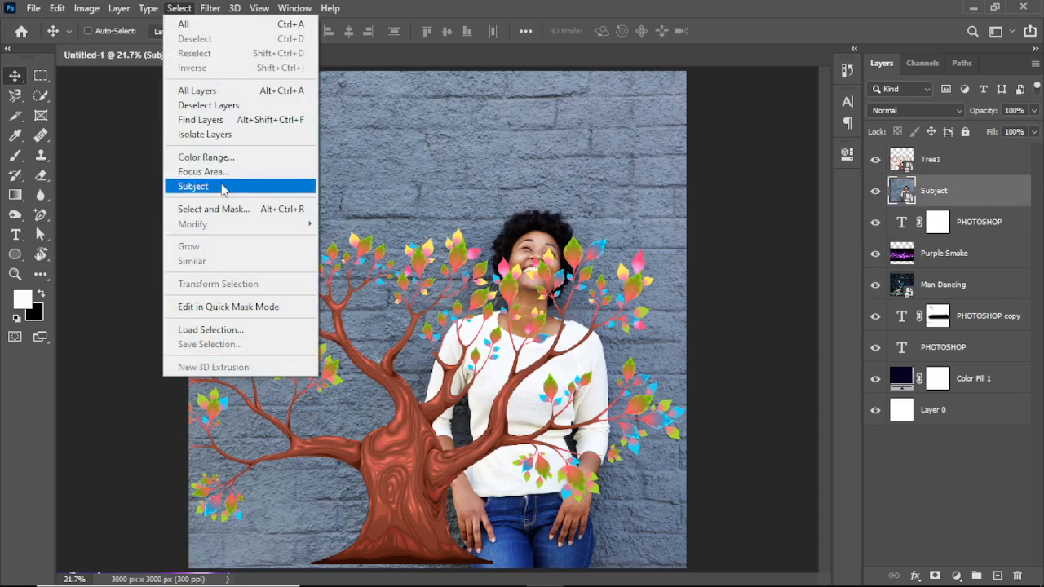
left_click(196, 185)
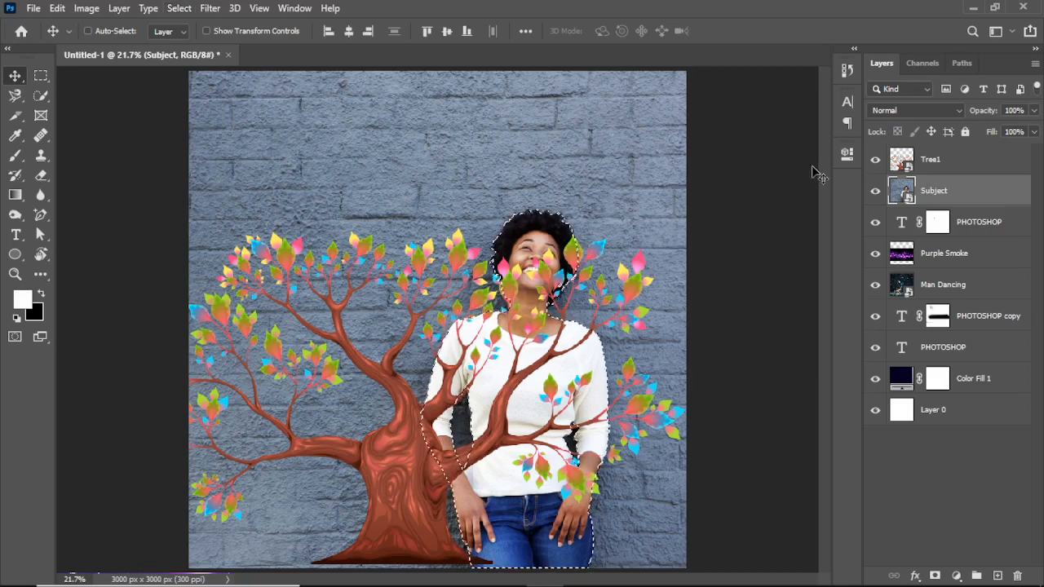
- Try masking the Tree1 layer with the woman's selection and inverting the mask, and undo the masking
left_click(952, 163)
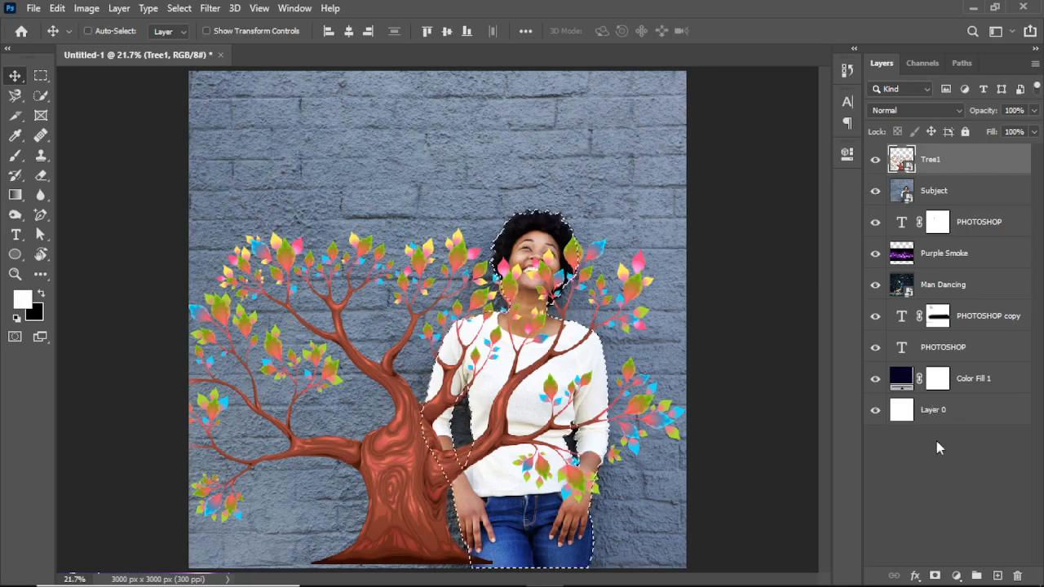
left_click(935, 577)
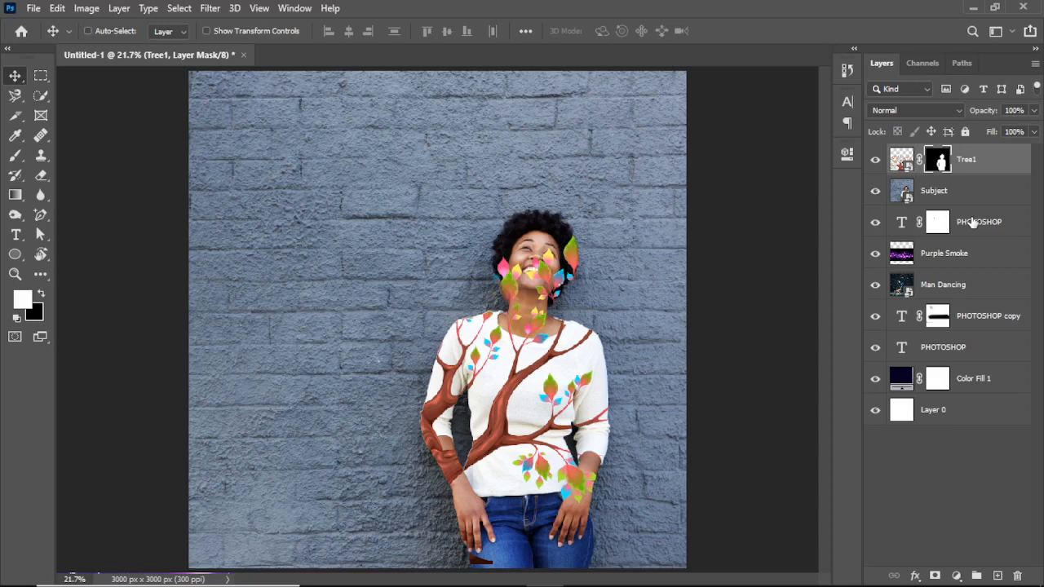
key("ctrl+i")
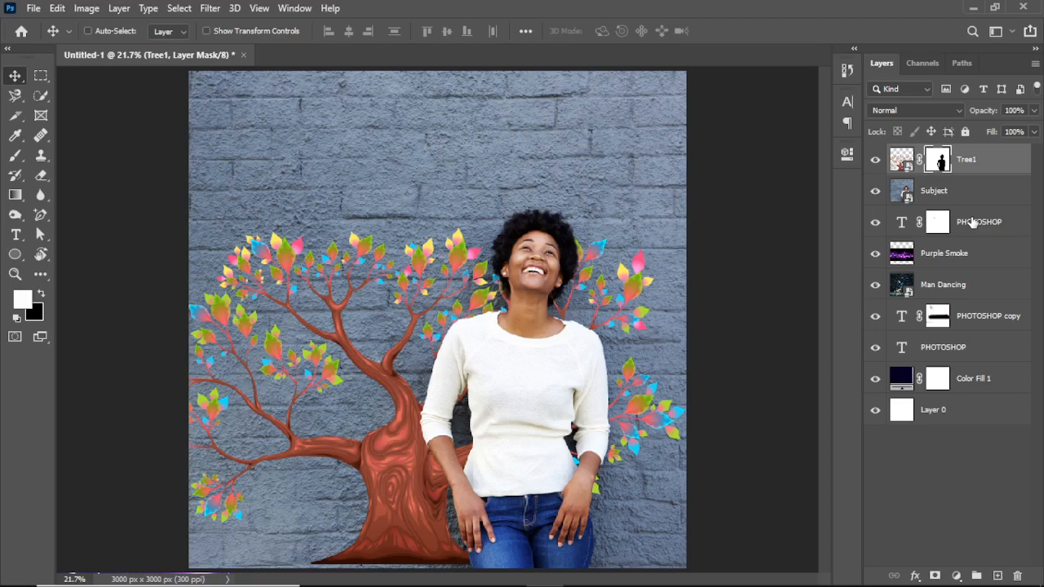
key("ctrl+i")
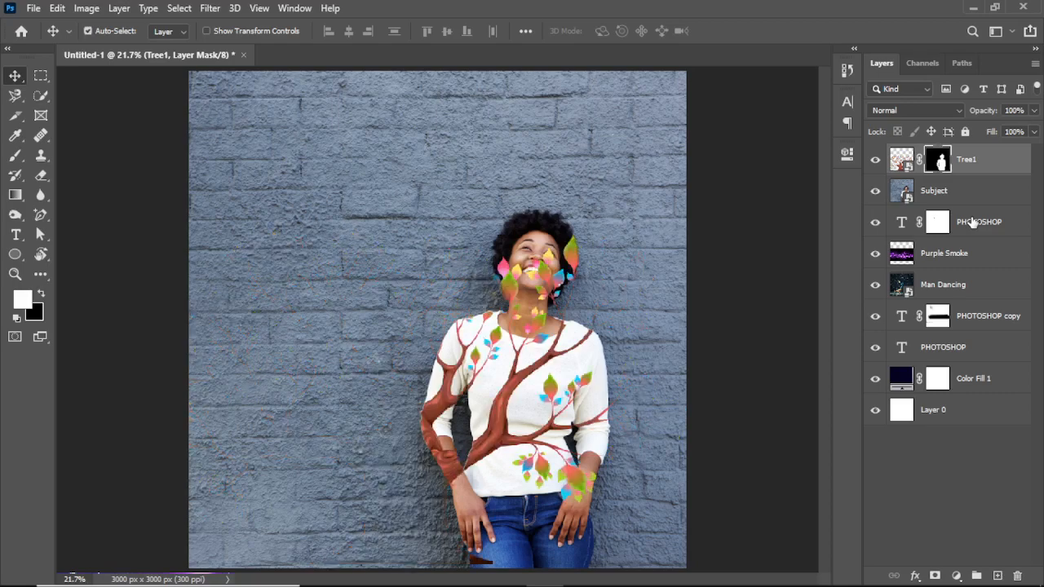
key("ctrl+z")
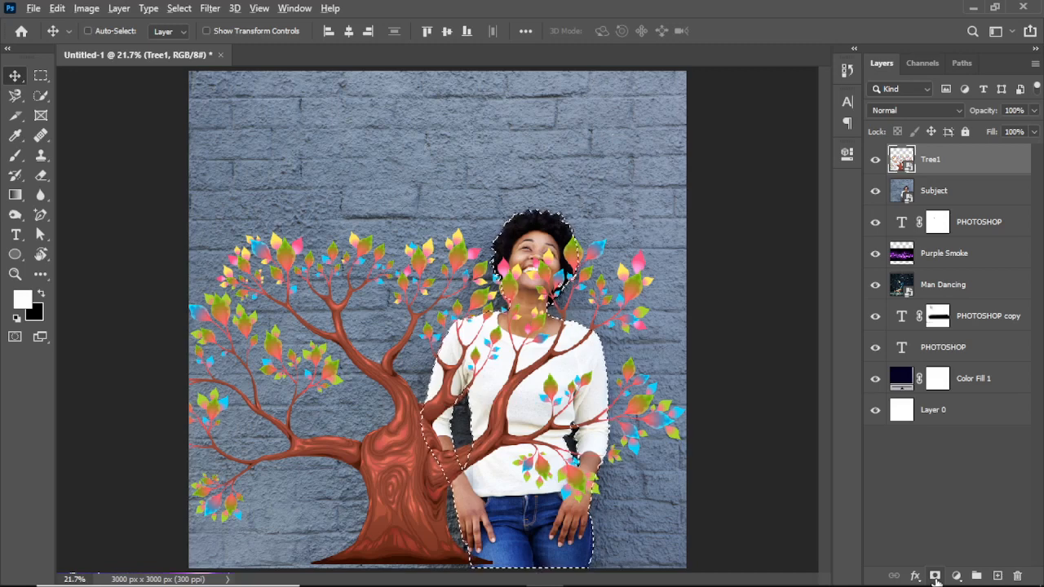
- Add an inverted layer mask to Tree1 from the selection, hiding the tree over the woman, and target the layer's image
left_click(936, 577)
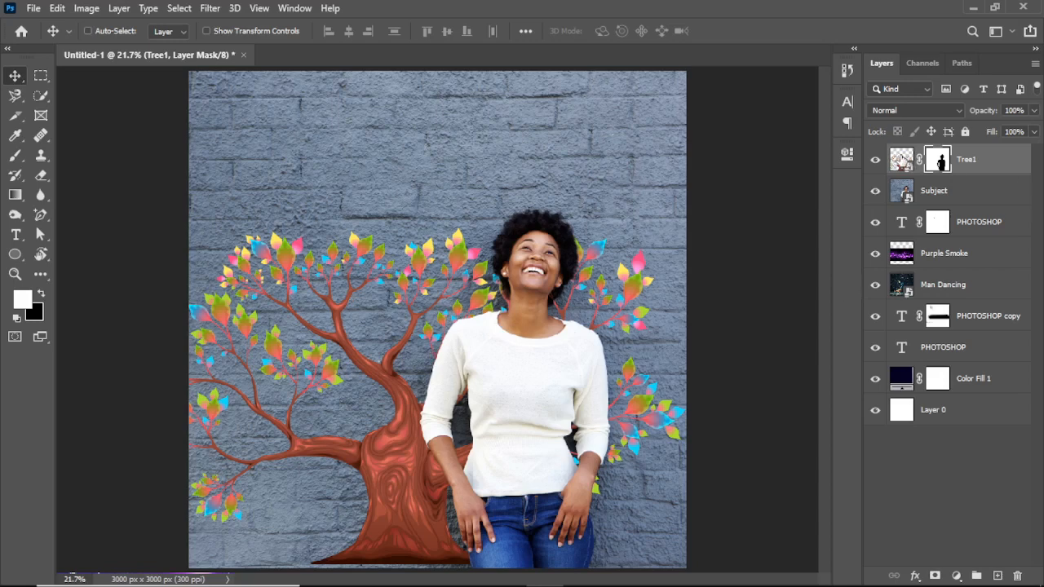
left_click(902, 160)
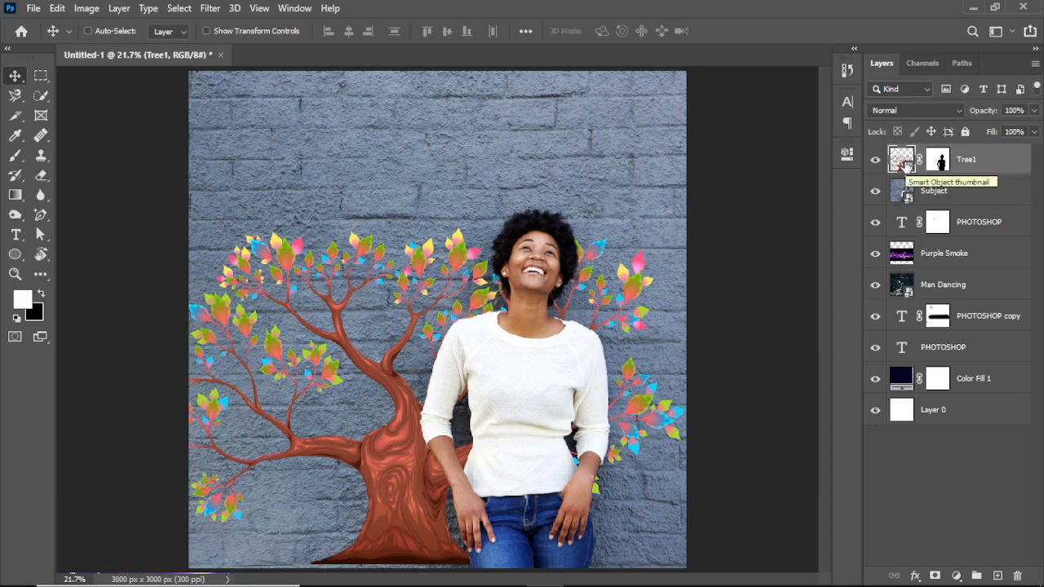
- Add a Hue/Saturation adjustment layer above Tree1 with Colorize enabled, and clip it to the tree layer
left_click(957, 578)
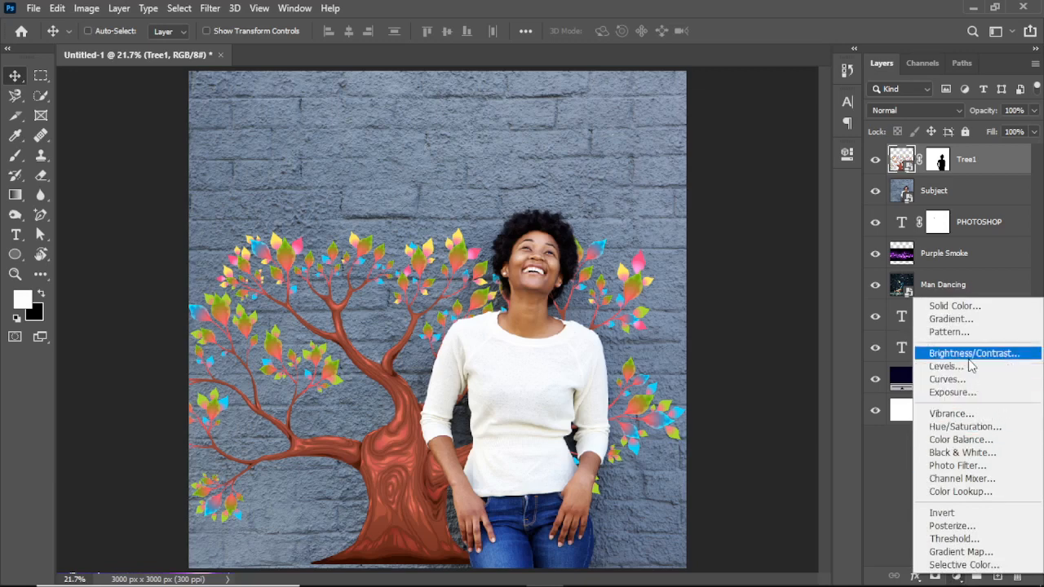
left_click(963, 426)
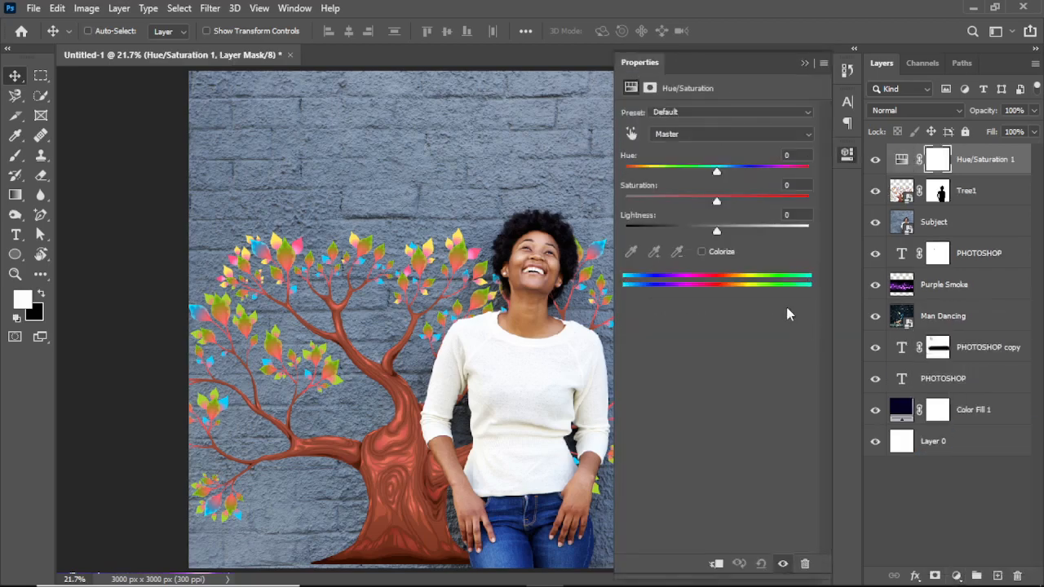
left_click(702, 251)
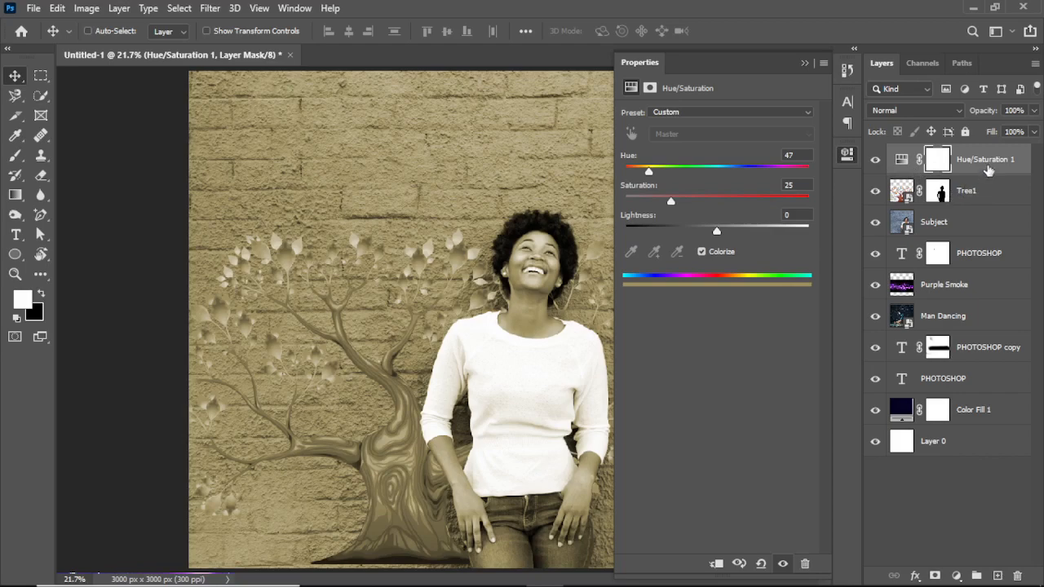
right_click(989, 169)
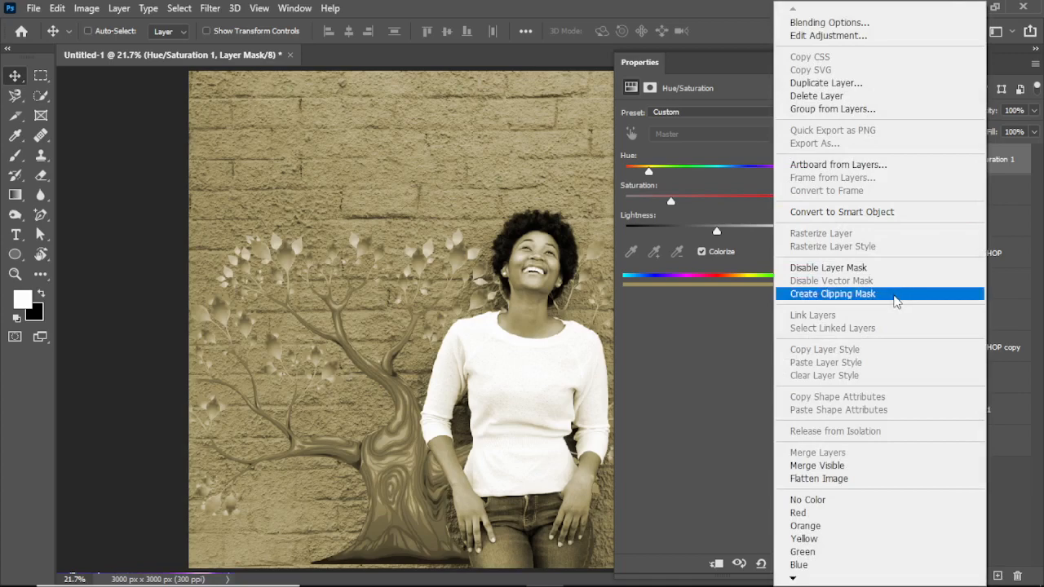
left_click(896, 295)
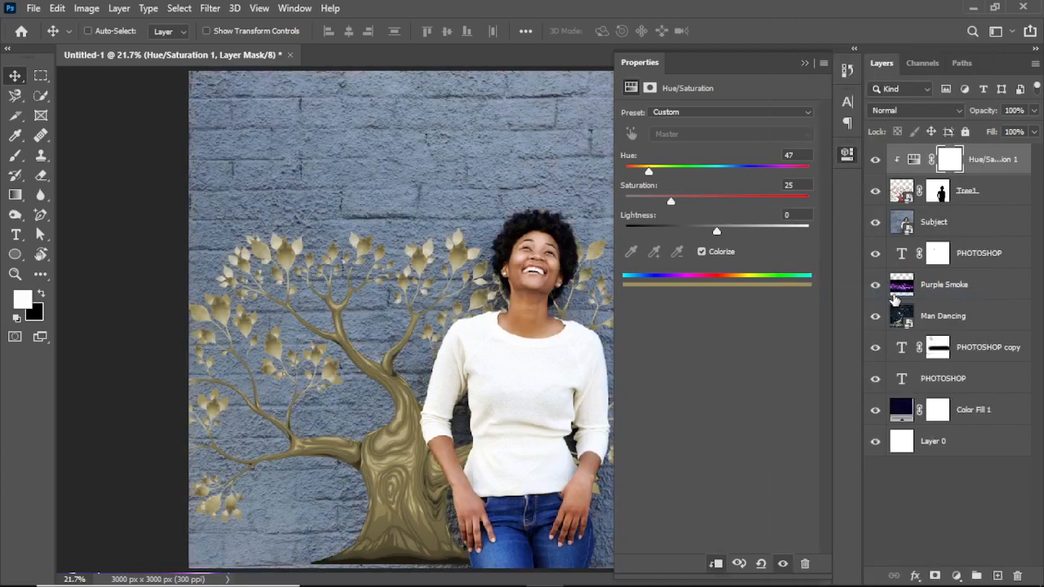
- Release the Hue/Saturation layer's clipping mask and re-create it on Tree1, two times over
key("ctrl+alt+g")
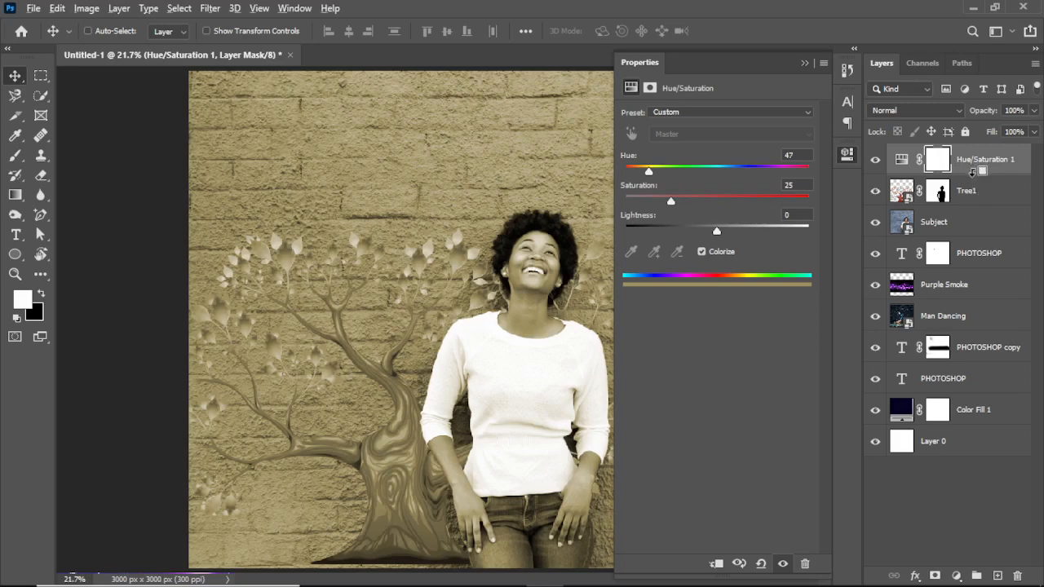
left_click(971, 173, "alt")
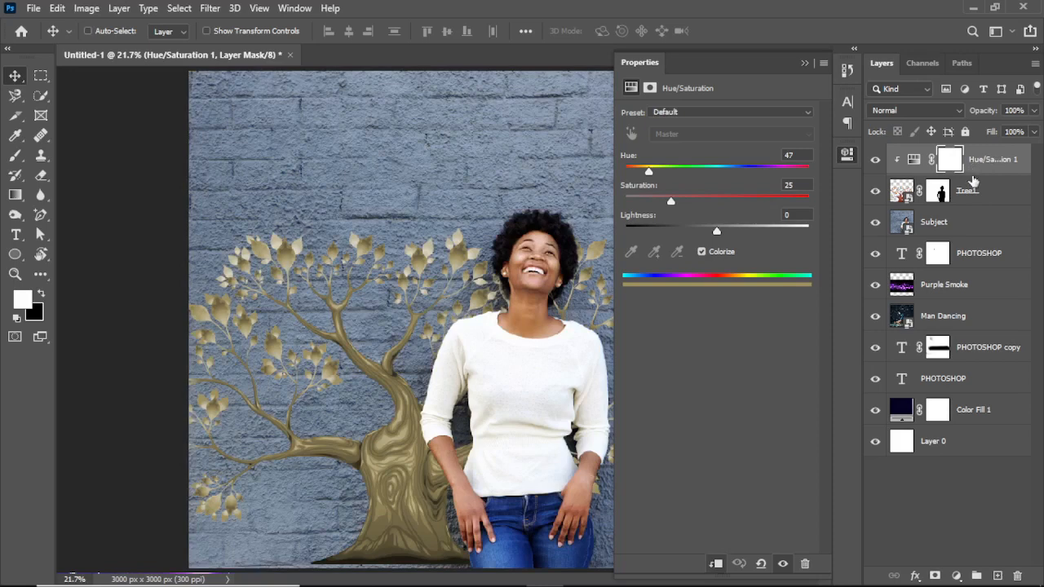
key("ctrl+alt+g")
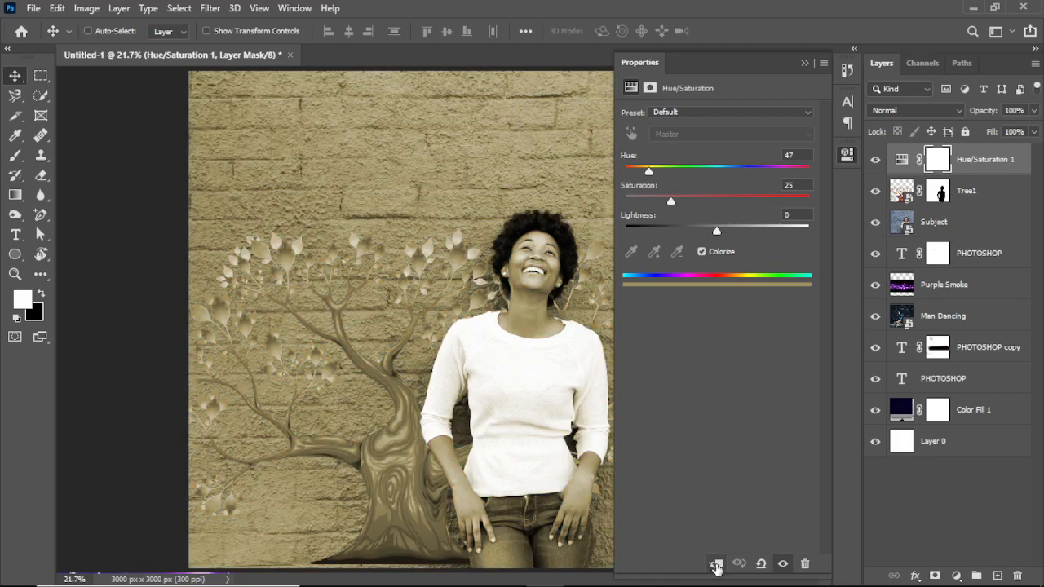
left_click(716, 564)
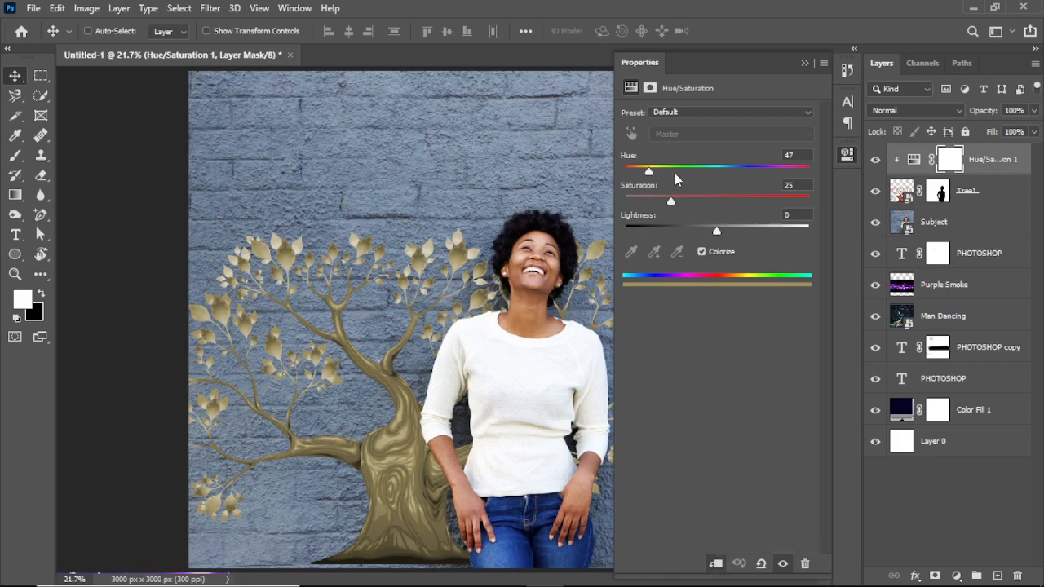
- Colour the tree blue by setting the adjustment's Hue to 242 and Saturation to 53, and collapse its settings
left_click_drag(649, 172, 748, 181)
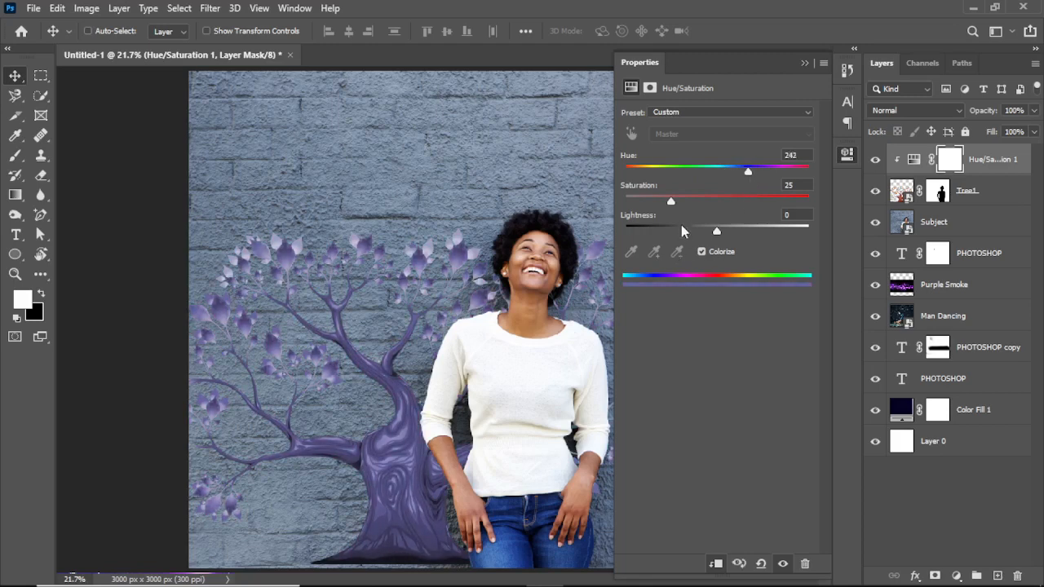
left_click_drag(671, 202, 722, 209)
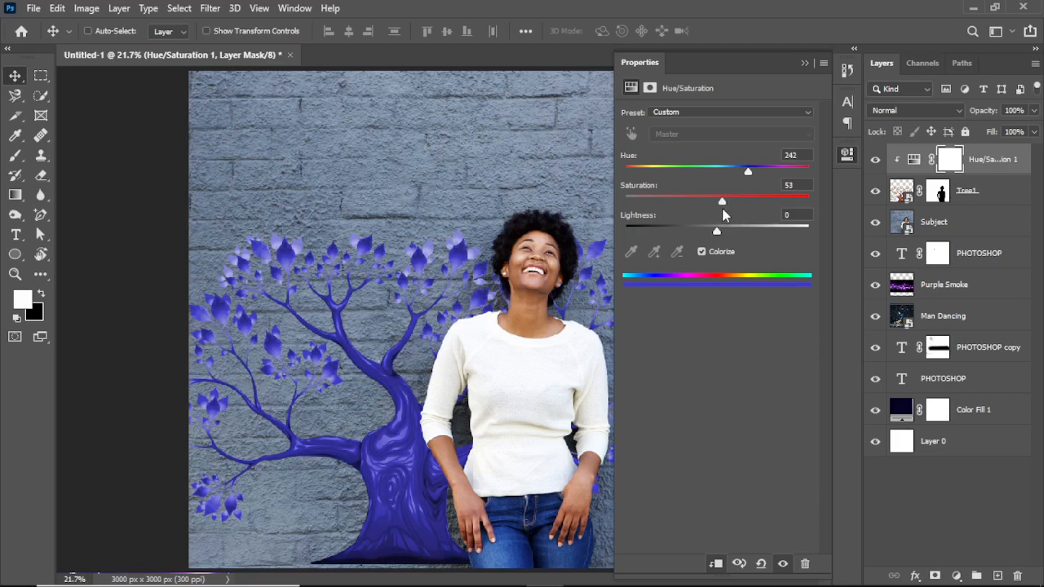
left_click(804, 64)
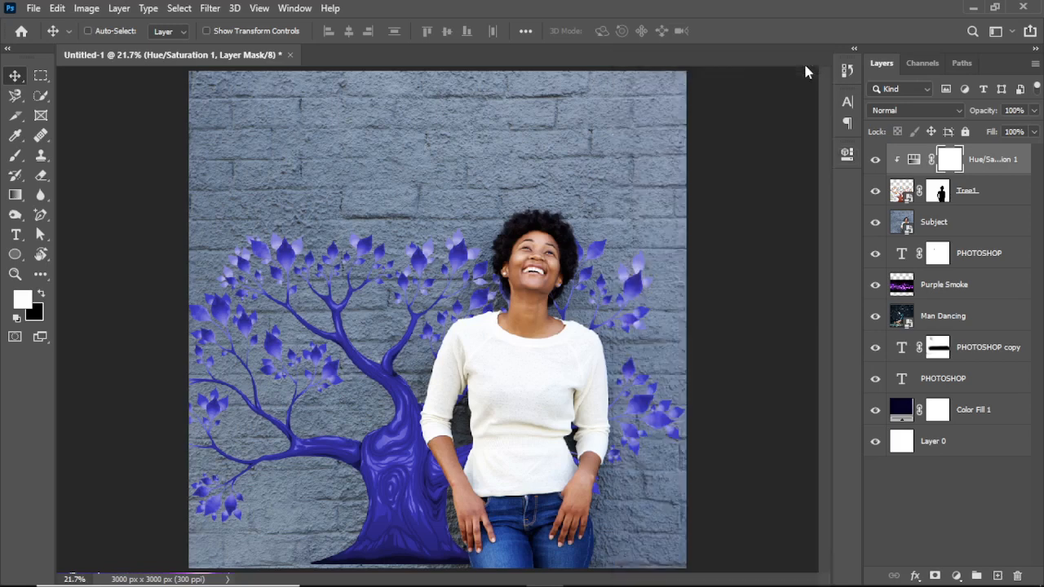
- Open the Blending Options of the Tree1 layer, keeping the tree visible beside the dialog
left_click(997, 192)
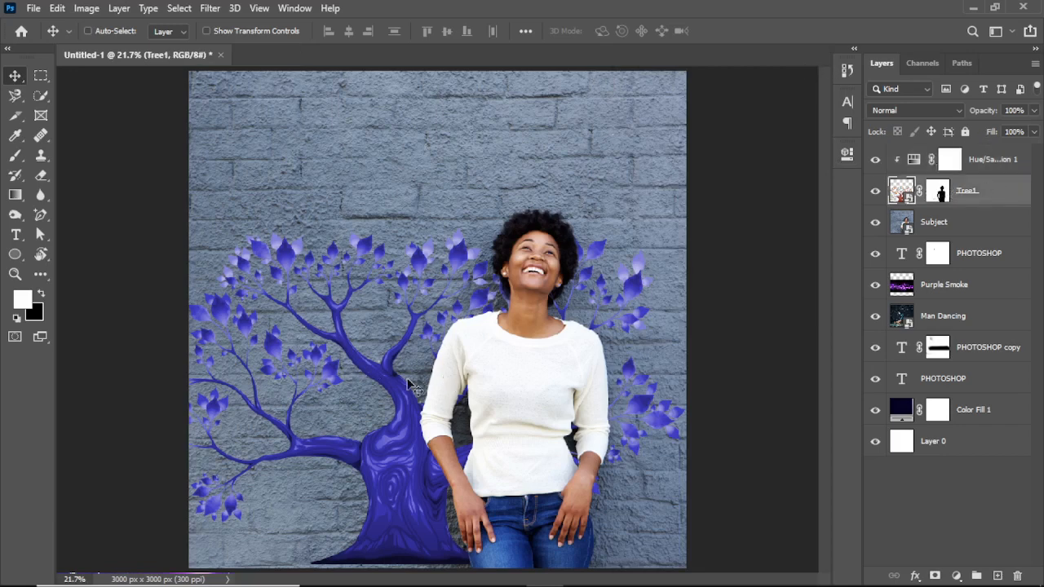
left_click(15, 275)
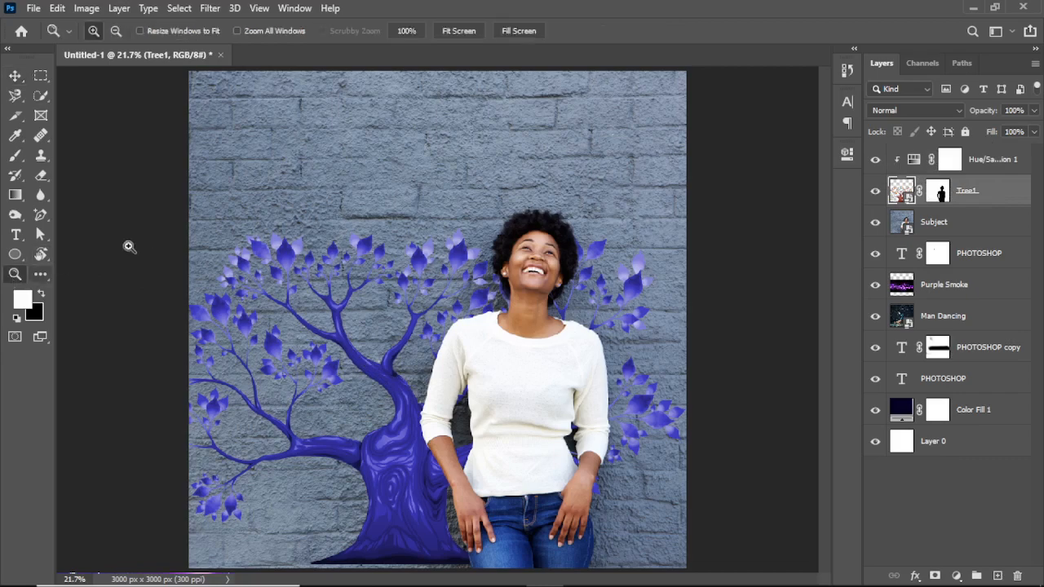
left_click_drag(188, 173, 690, 563)
left_click_drag(114, 111, 766, 573)
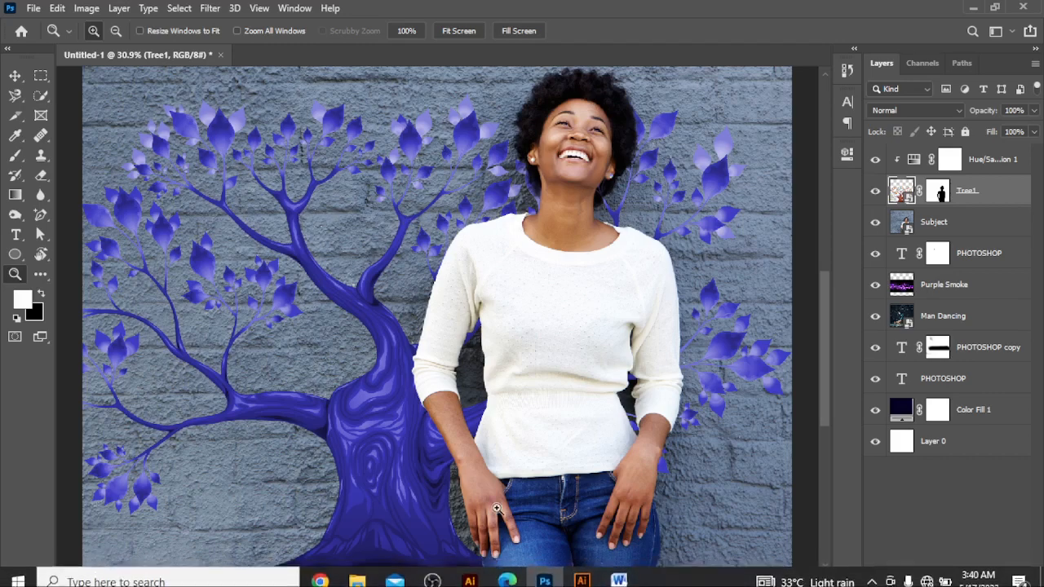
left_click(914, 576)
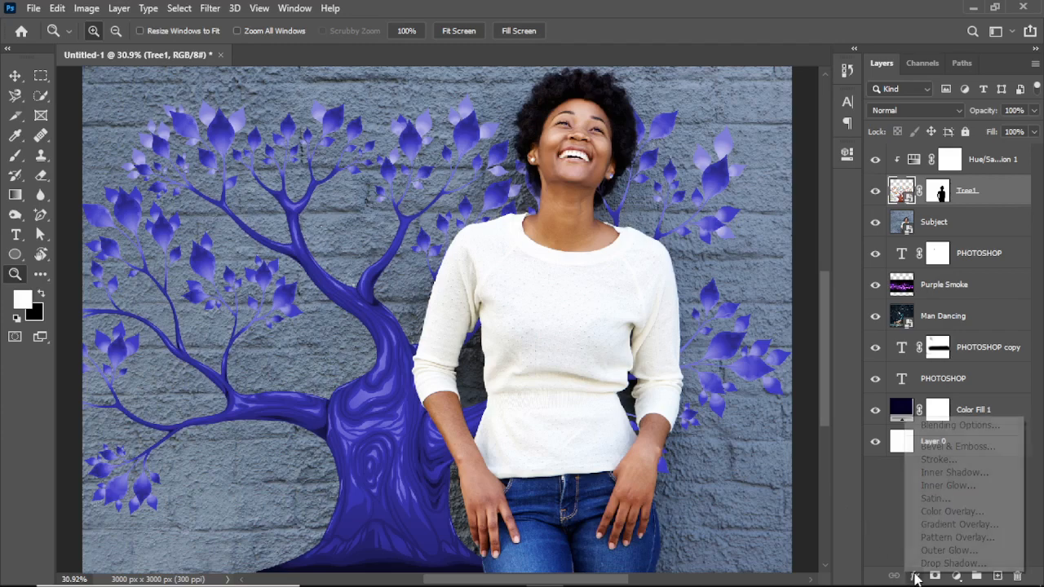
left_click(970, 427)
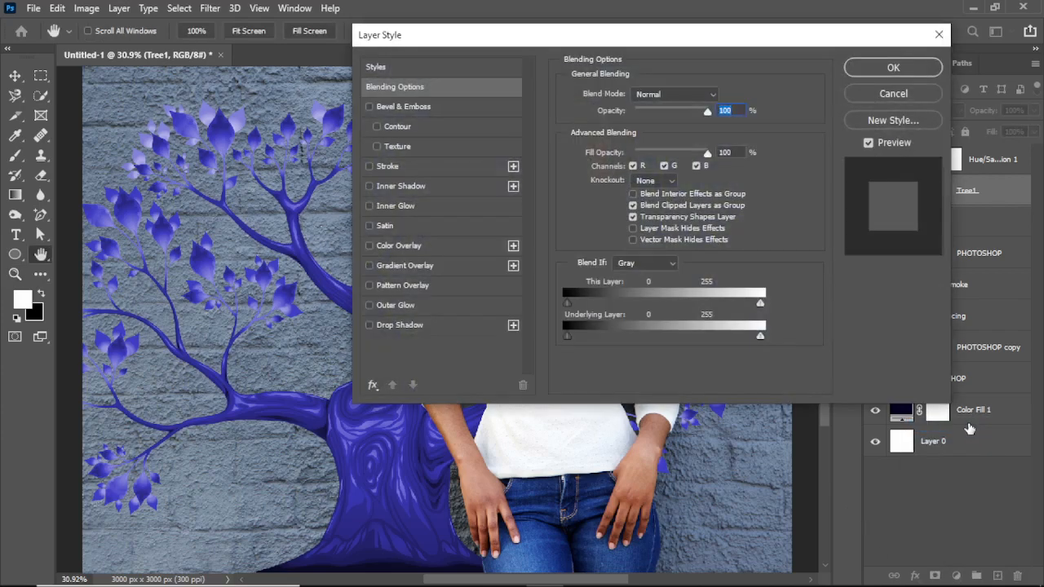
left_click_drag(571, 38, 741, 38)
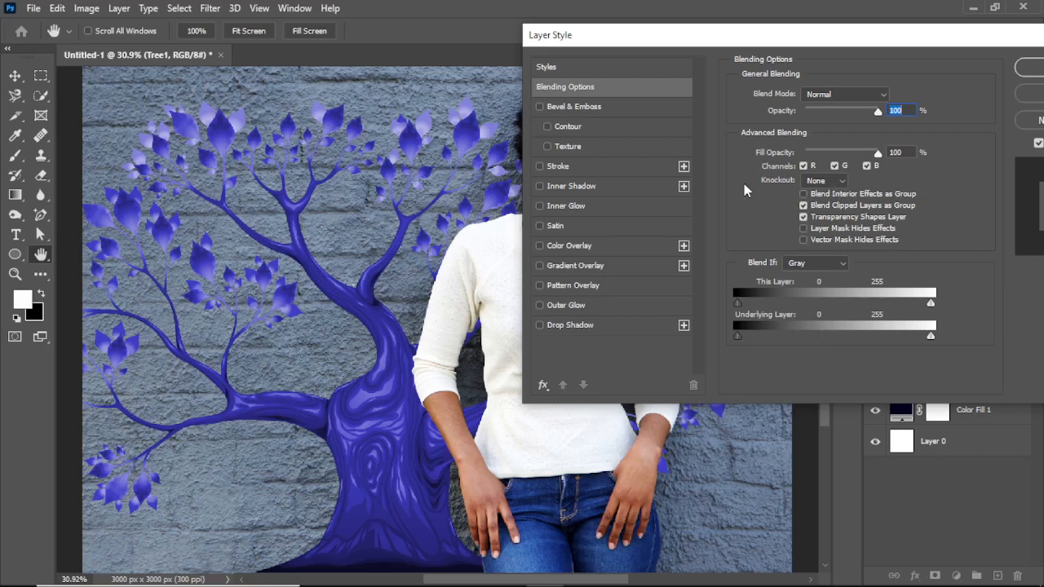
- Try excluding the blue, green and red channels from Tree1's blending one at a time, re-enabling each
left_click(866, 166)
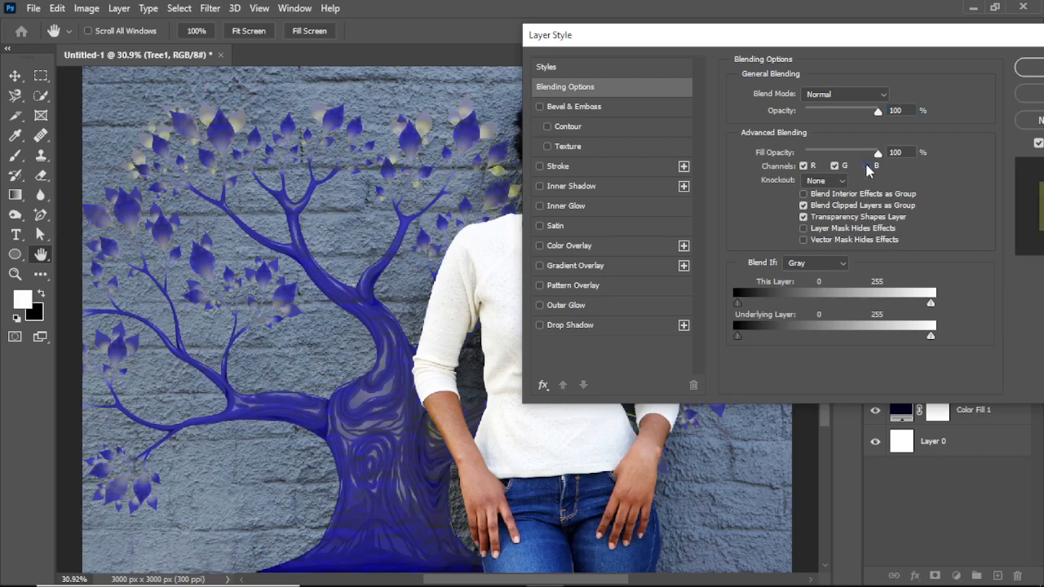
left_click(867, 167)
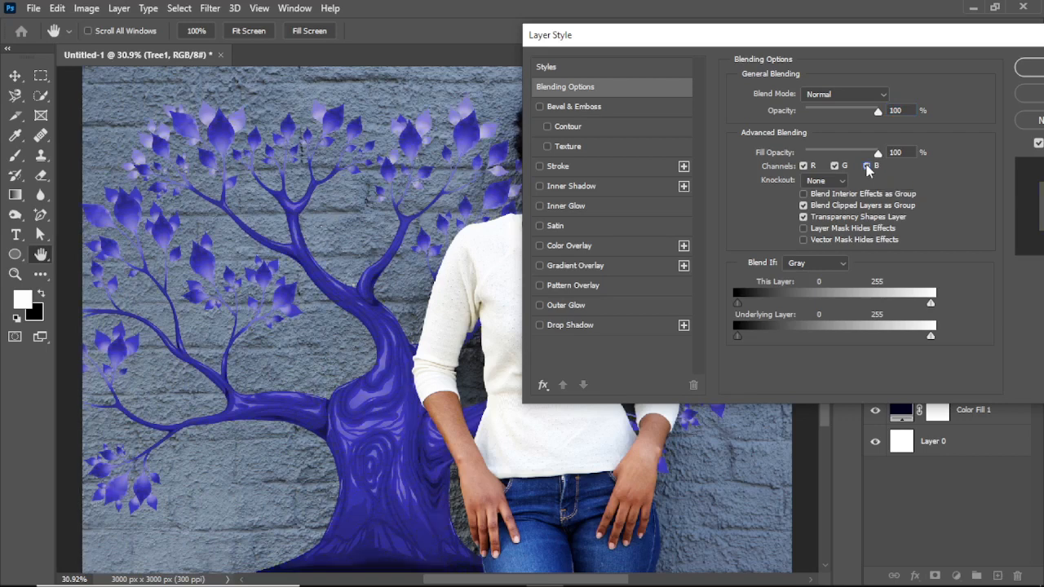
left_click(867, 165)
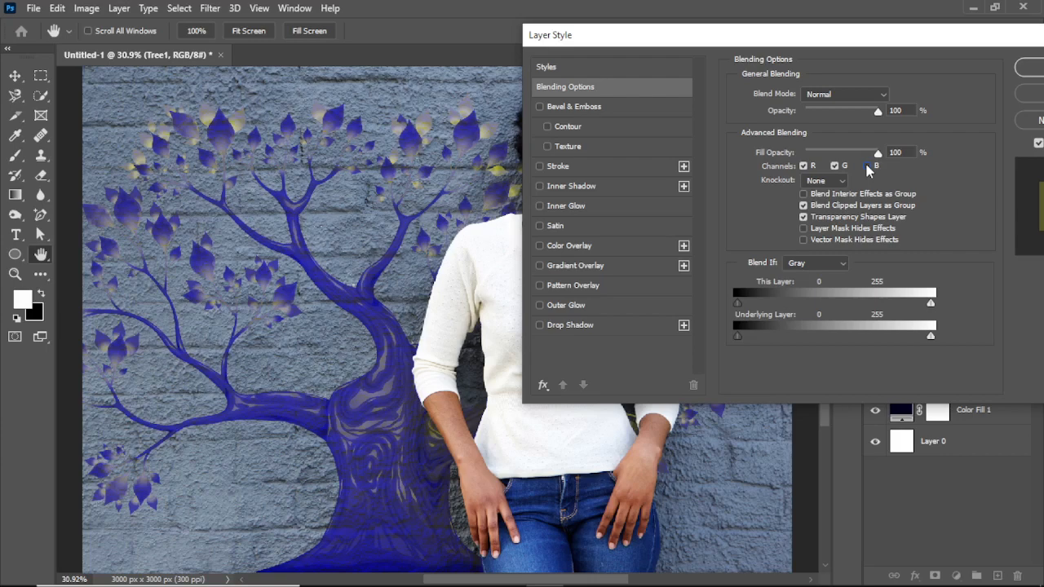
left_click(868, 167)
left_click(836, 166)
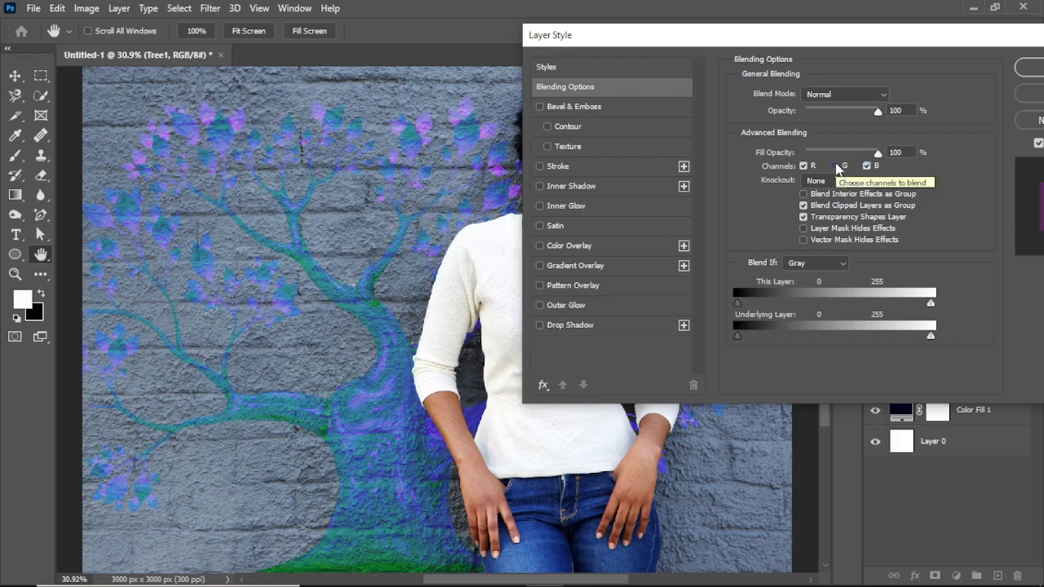
left_click(836, 166)
left_click(803, 166)
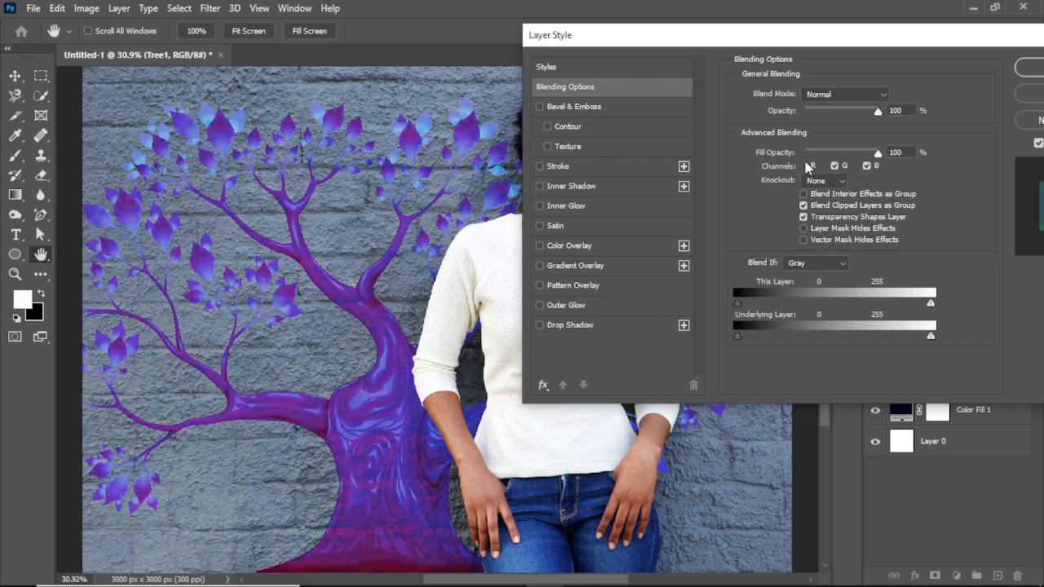
left_click(804, 166)
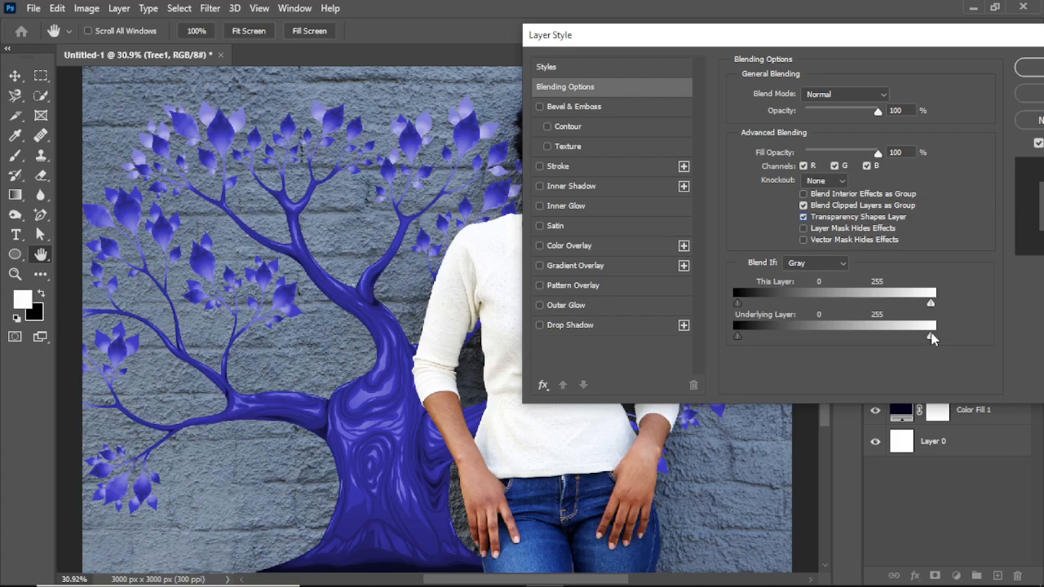
- Split the Underlying Layer highlight slider of Tree1's gray Blend If into a range of 87 / 244
left_click_drag(932, 339, 834, 340)
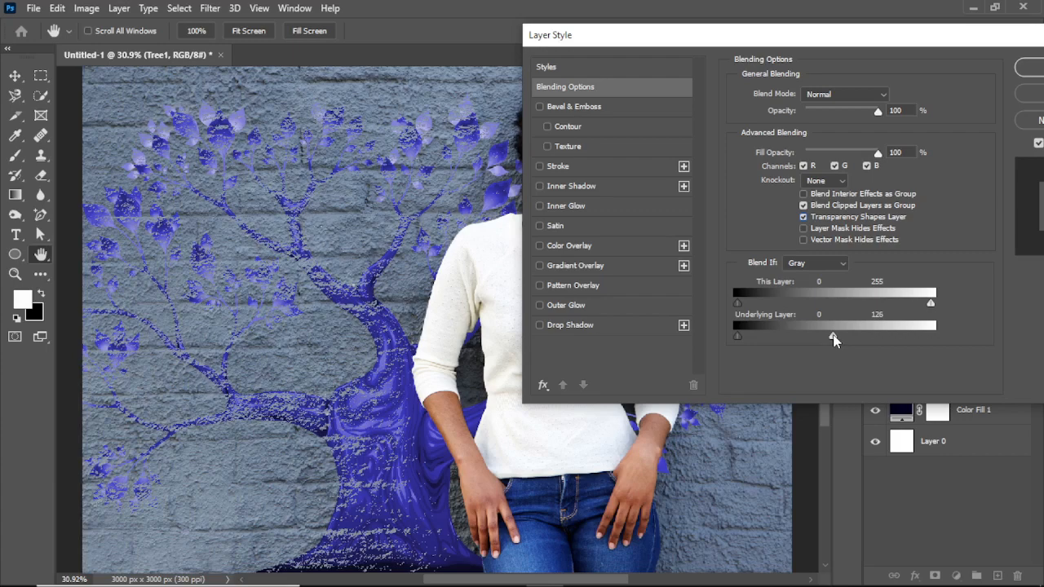
left_click_drag(834, 340, 845, 340)
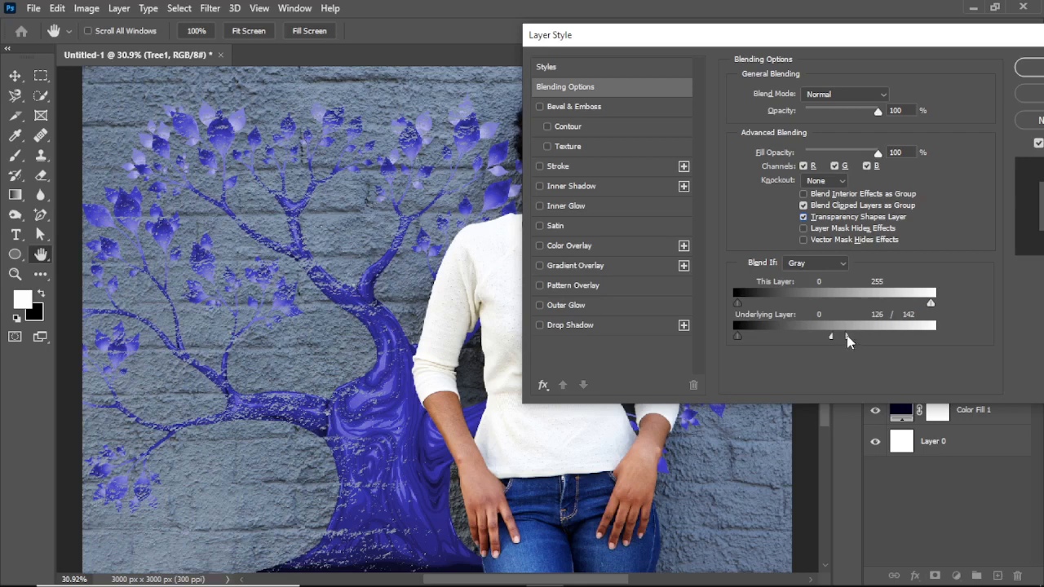
left_click_drag(846, 337, 804, 335)
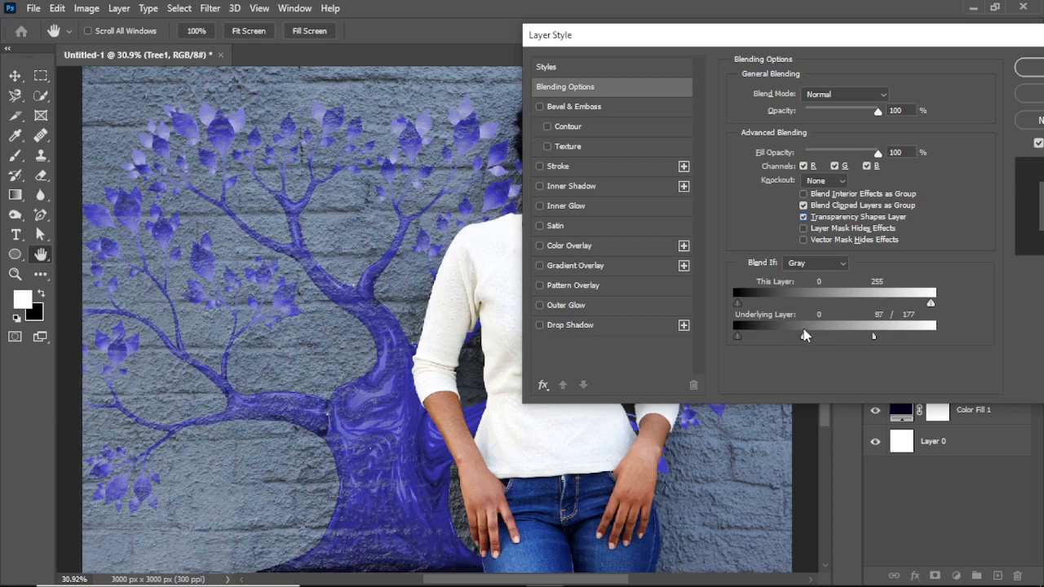
mouse_move(738, 335)
left_mouse_down()
mouse_move(766, 335)
mouse_move(732, 335)
left_mouse_up()
left_click_drag(873, 334, 925, 336)
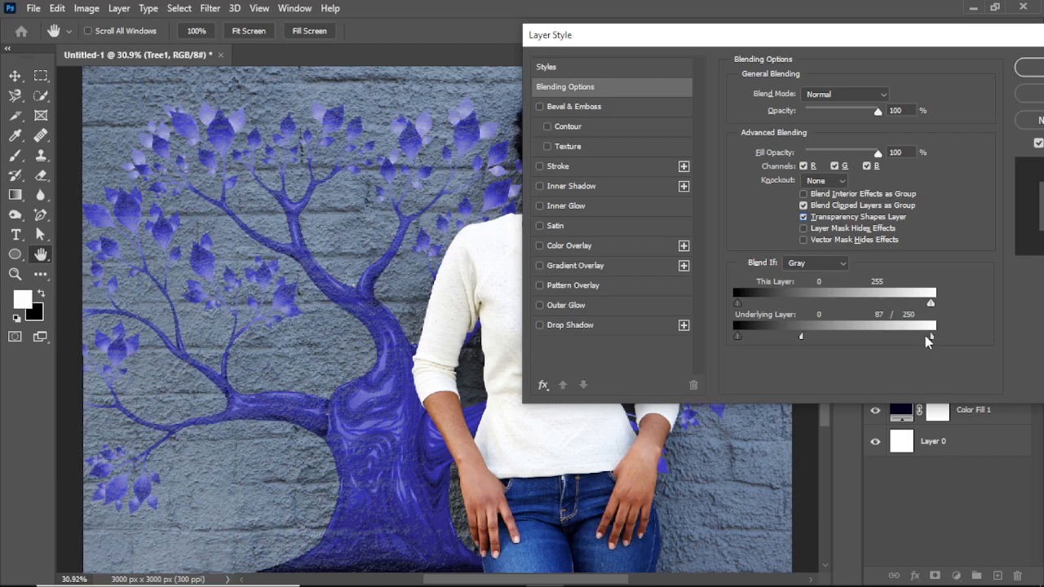
- Refine Tree1's Underlying Layer highlight range to 70 / 190 and apply the layer style
left_click(802, 335)
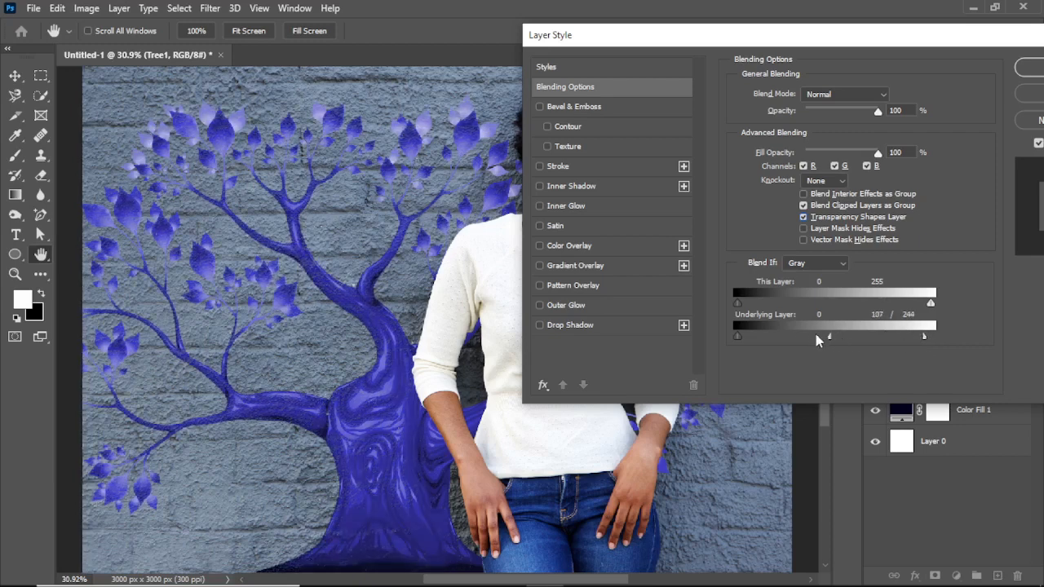
left_click_drag(803, 336, 756, 333)
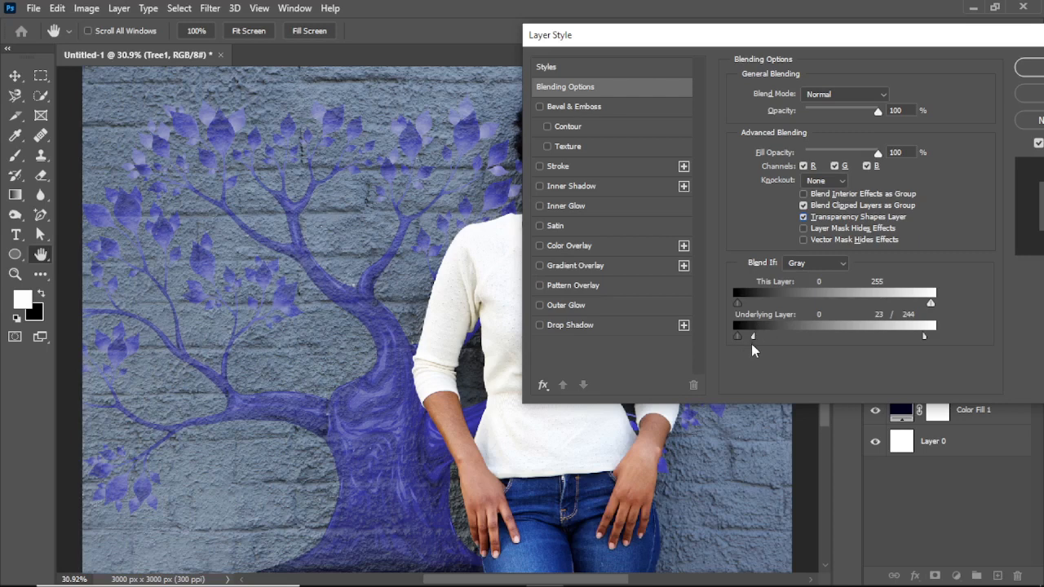
left_click_drag(752, 337, 790, 336)
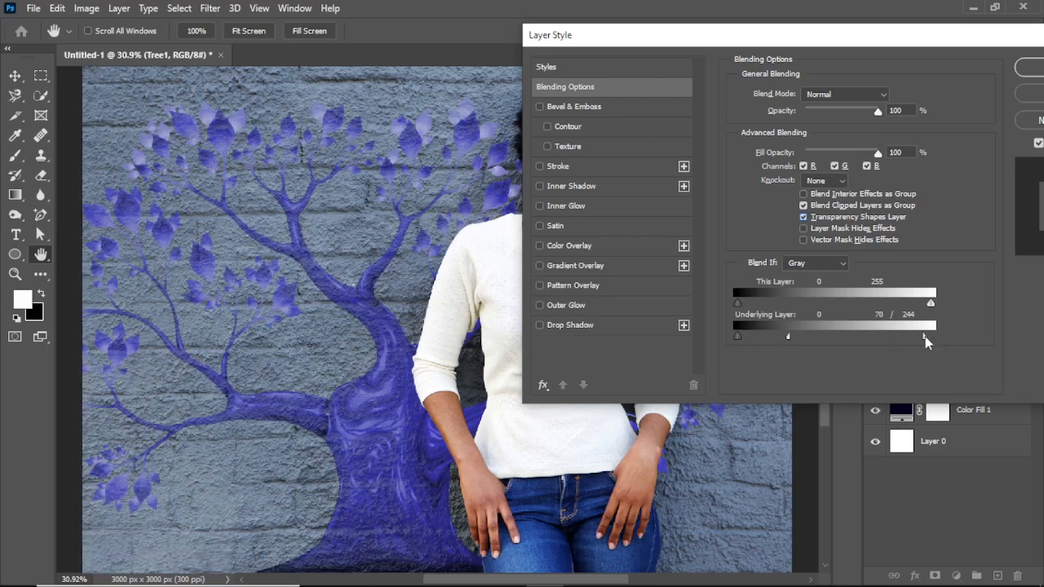
left_click_drag(925, 336, 883, 336)
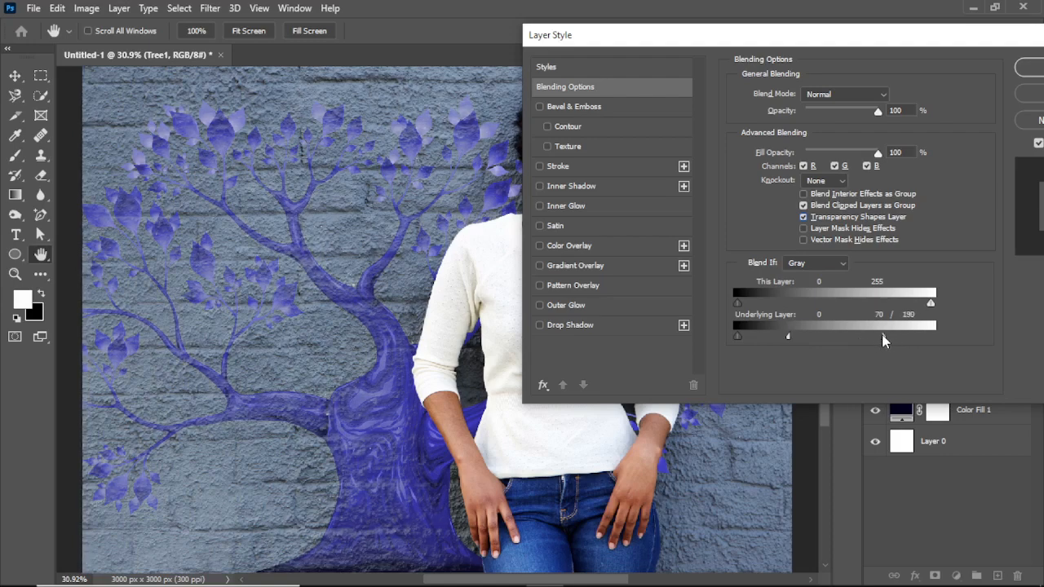
left_click_drag(990, 38, 845, 53)
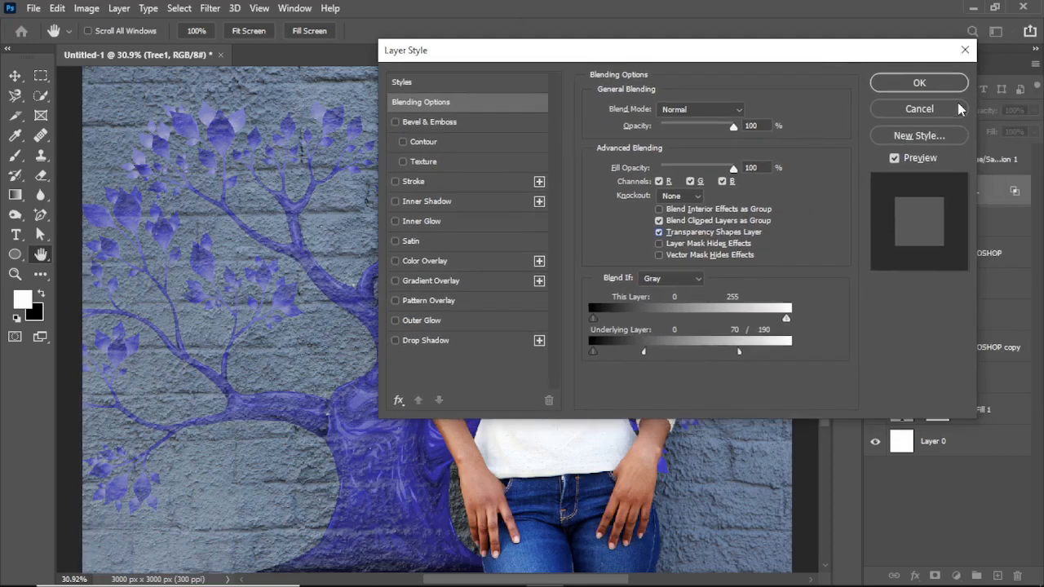
left_click(942, 85)
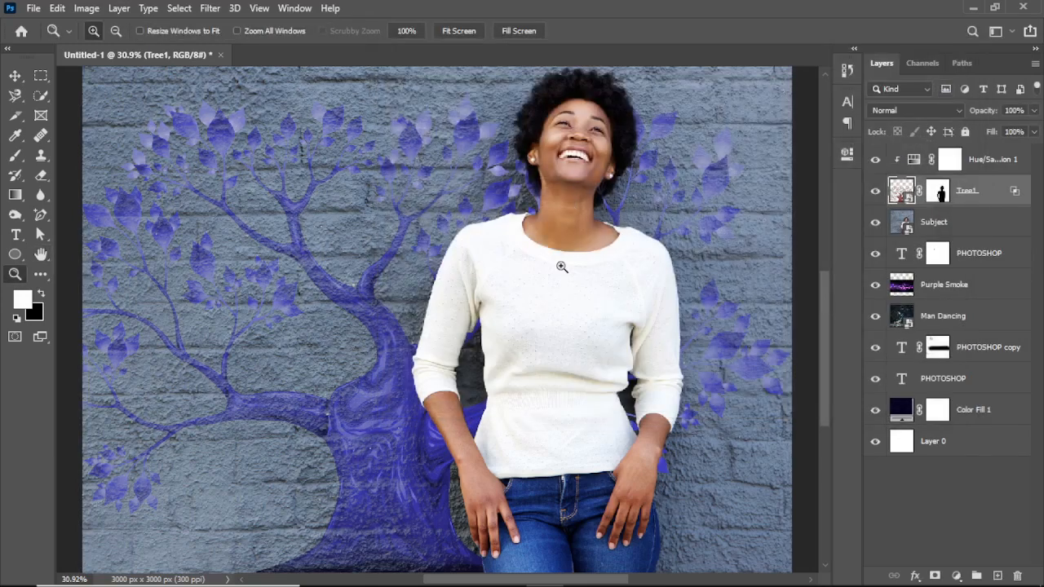